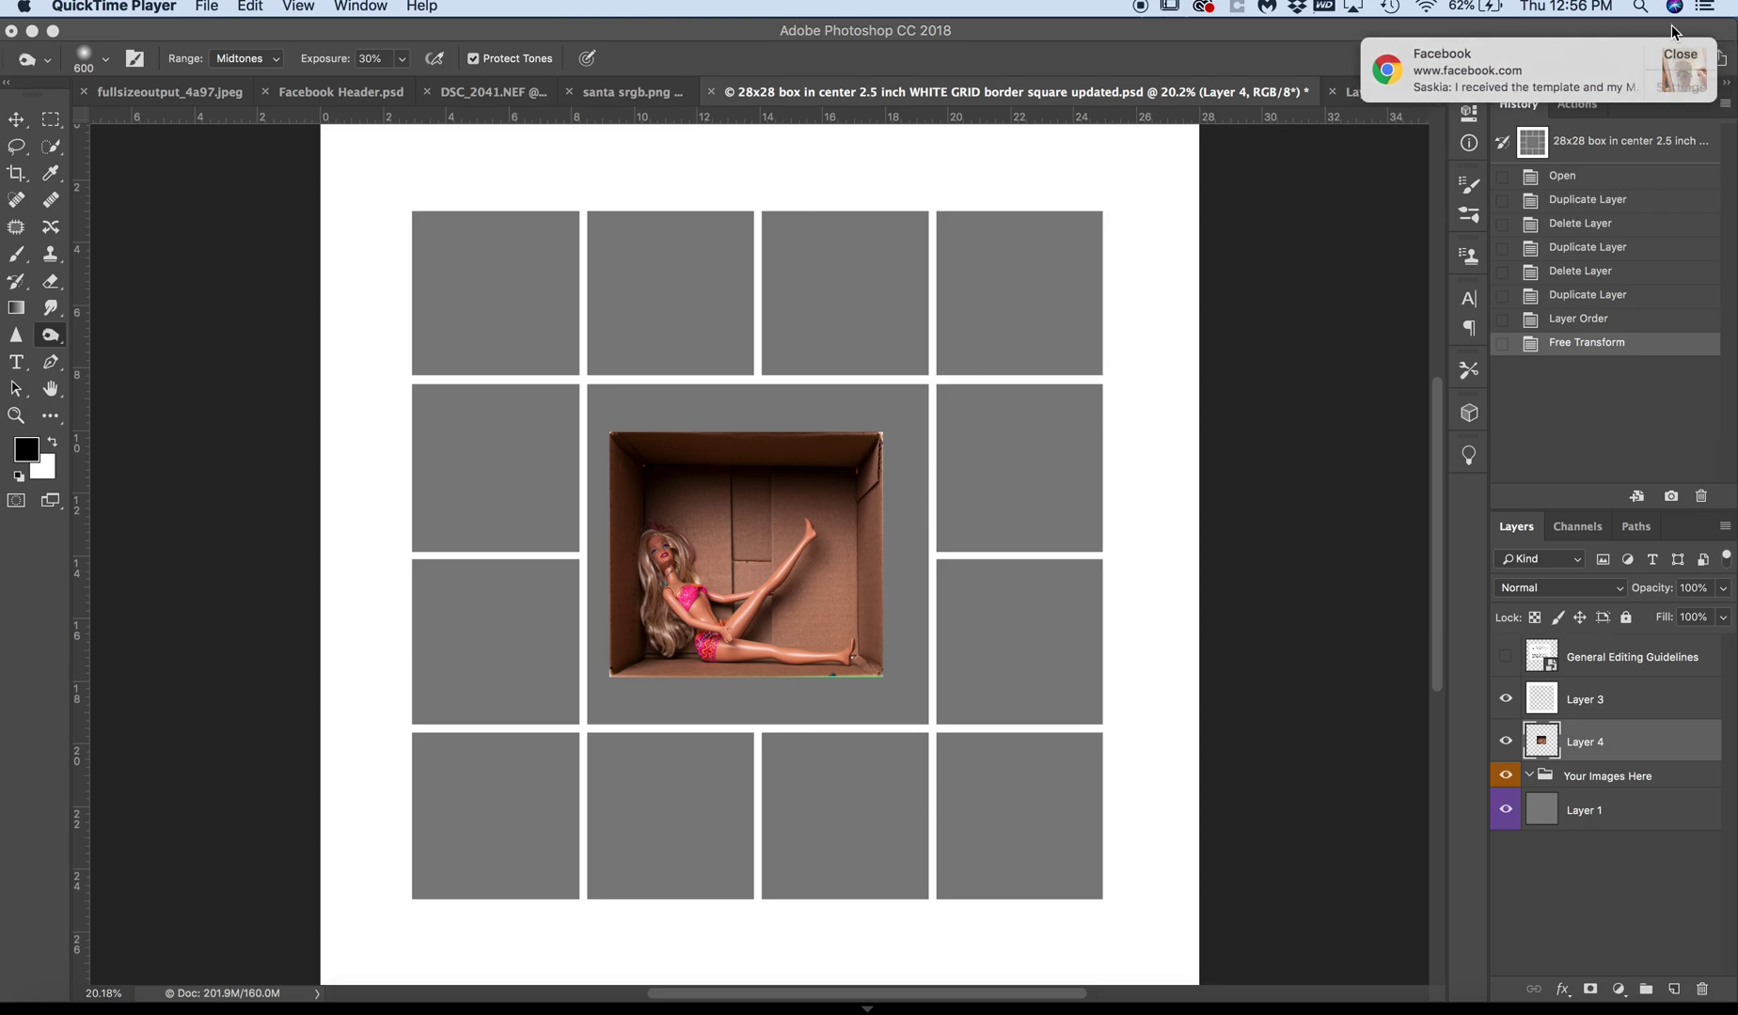
- Free-transform Layer 4, enlarging the Barbie photo and moving it over the centre block
{"action": "left_click", "coordinate": [1692, 58]}
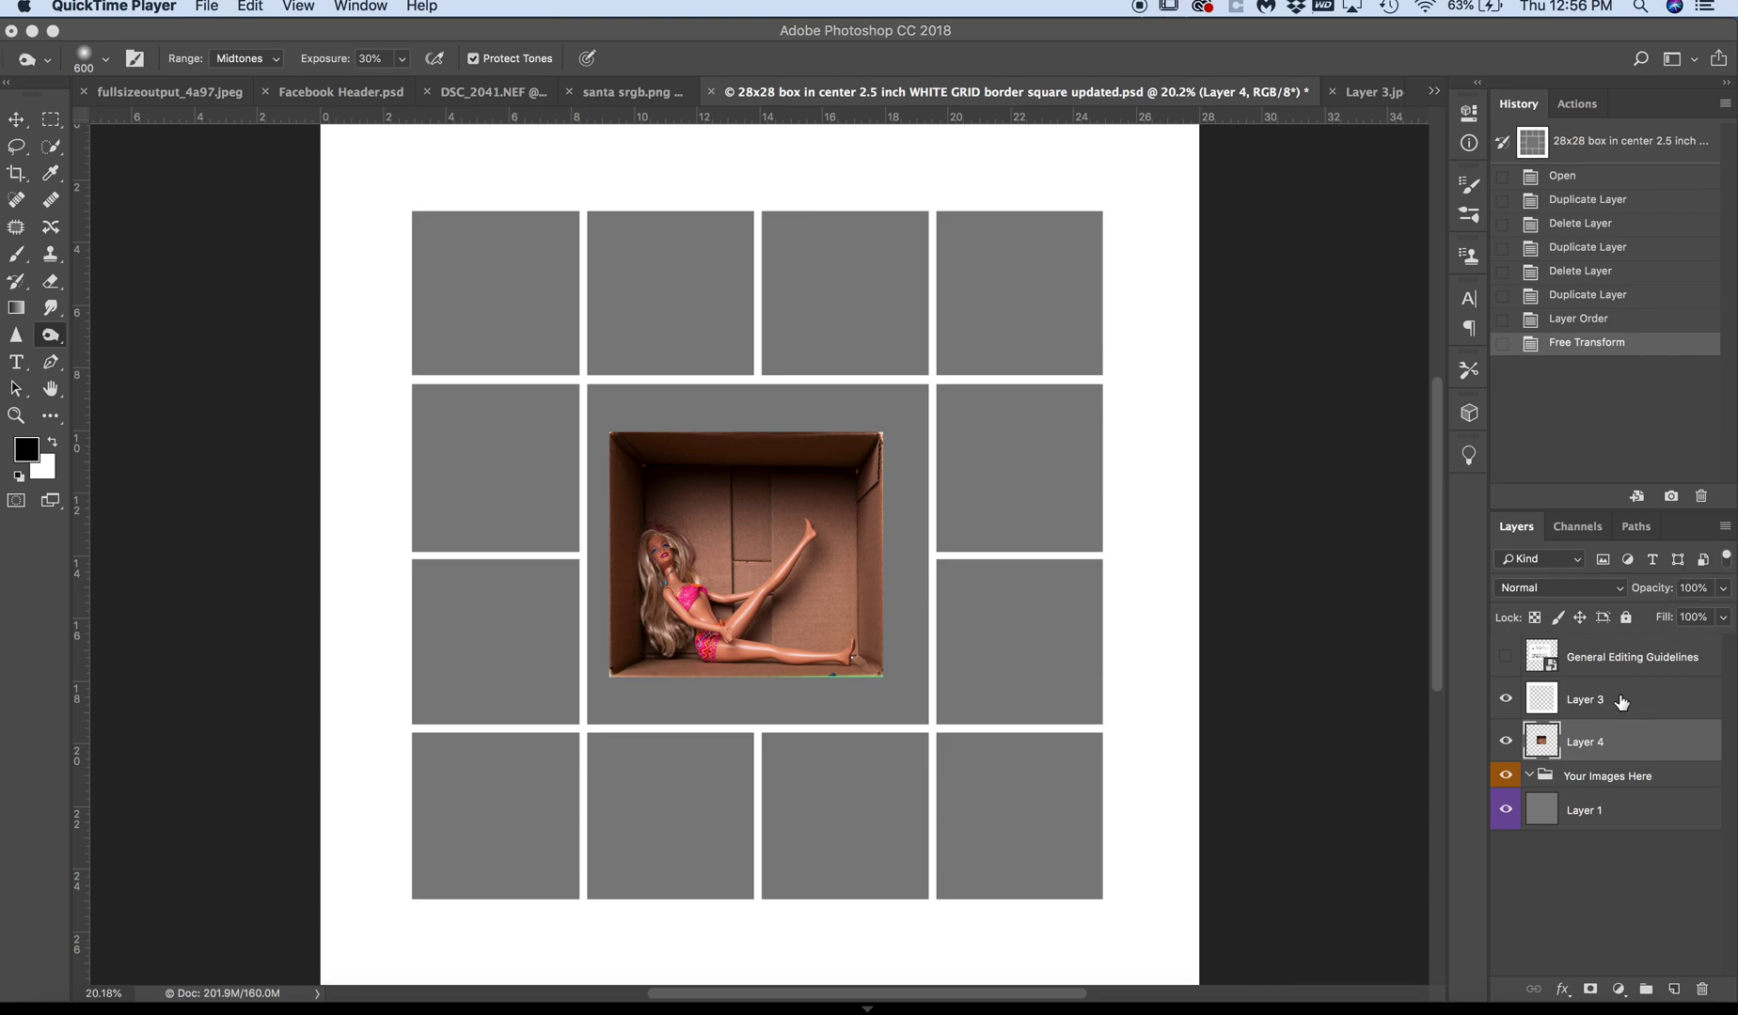
{"action": "left_click", "coordinate": [1543, 743]}
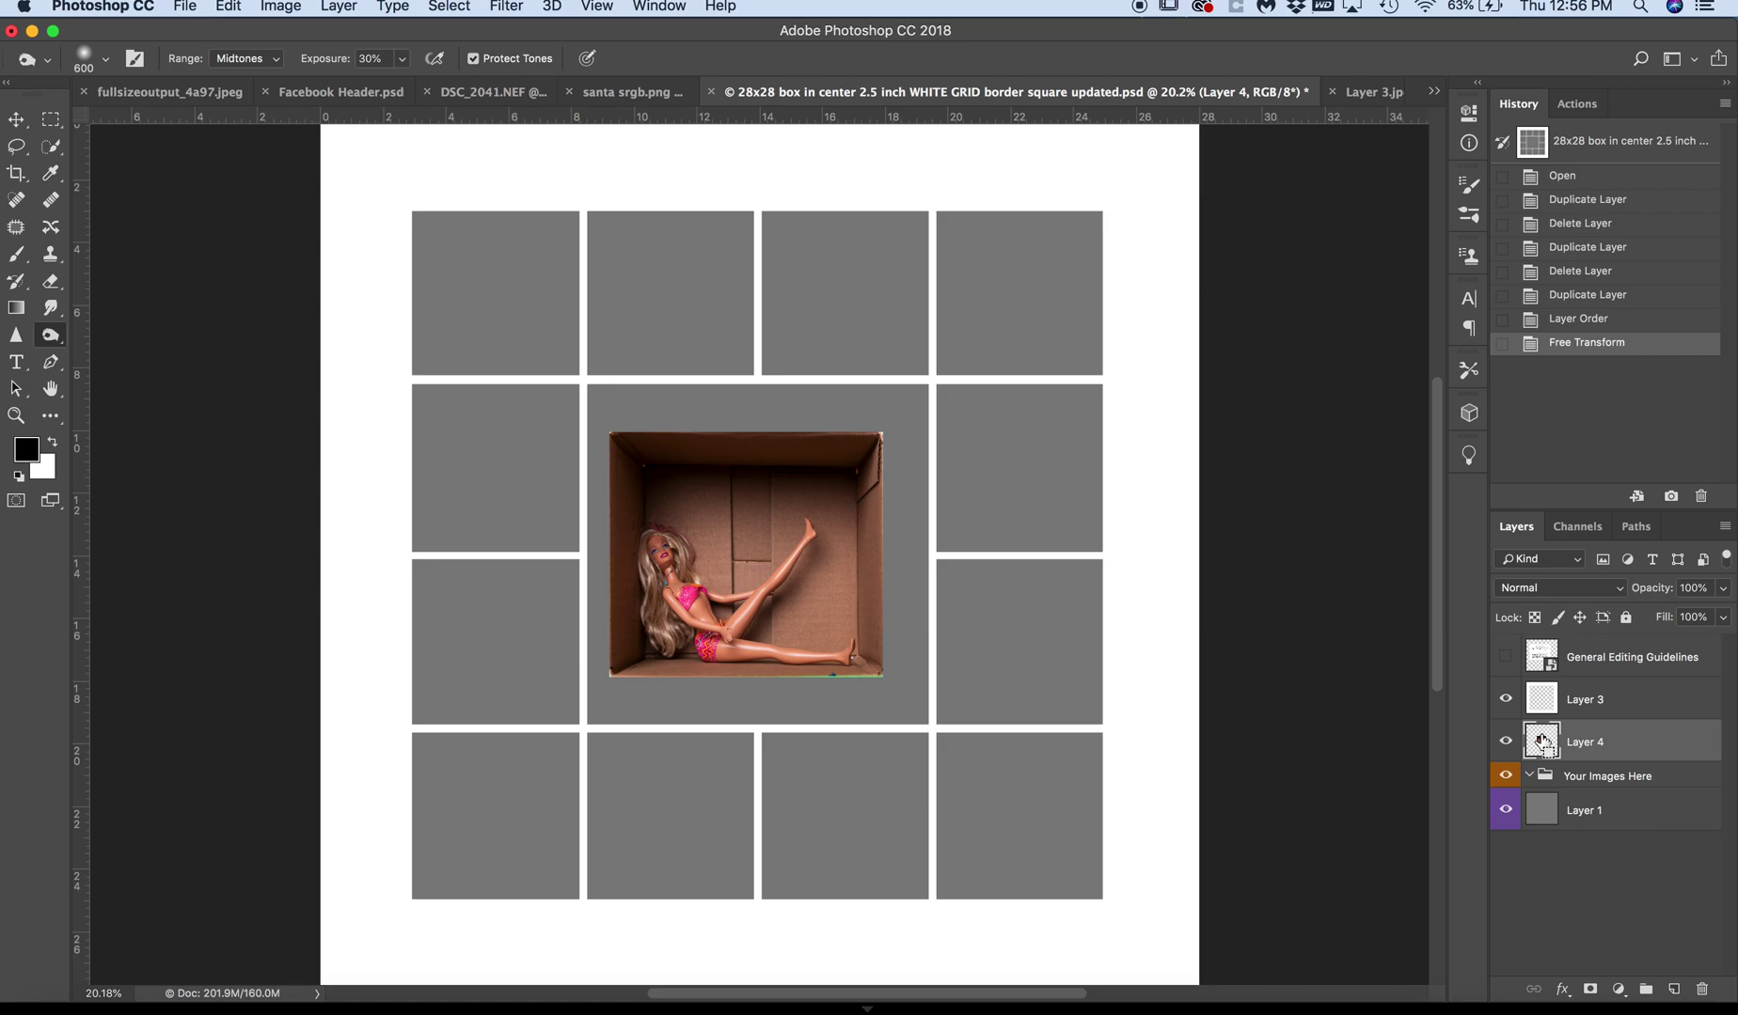
{"action": "key", "text": "super+t"}
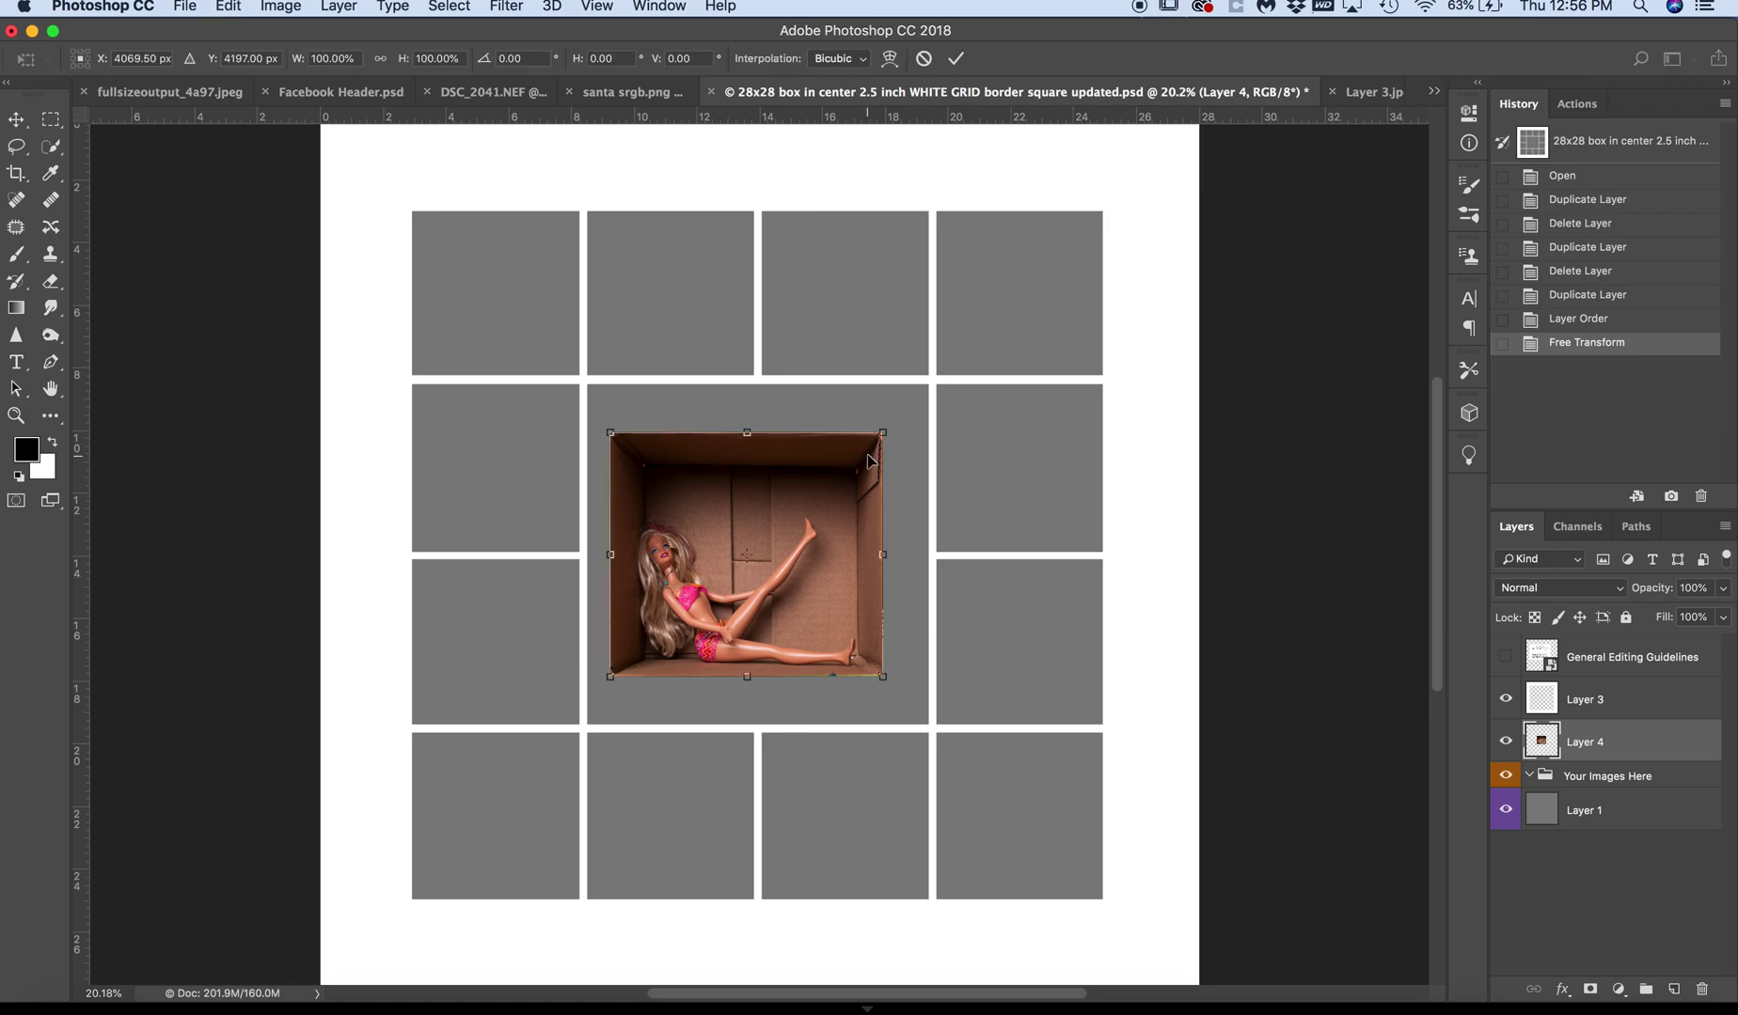
{"action": "left_click_drag", "start_coordinate": [882, 433], "coordinate": [1031, 381]}
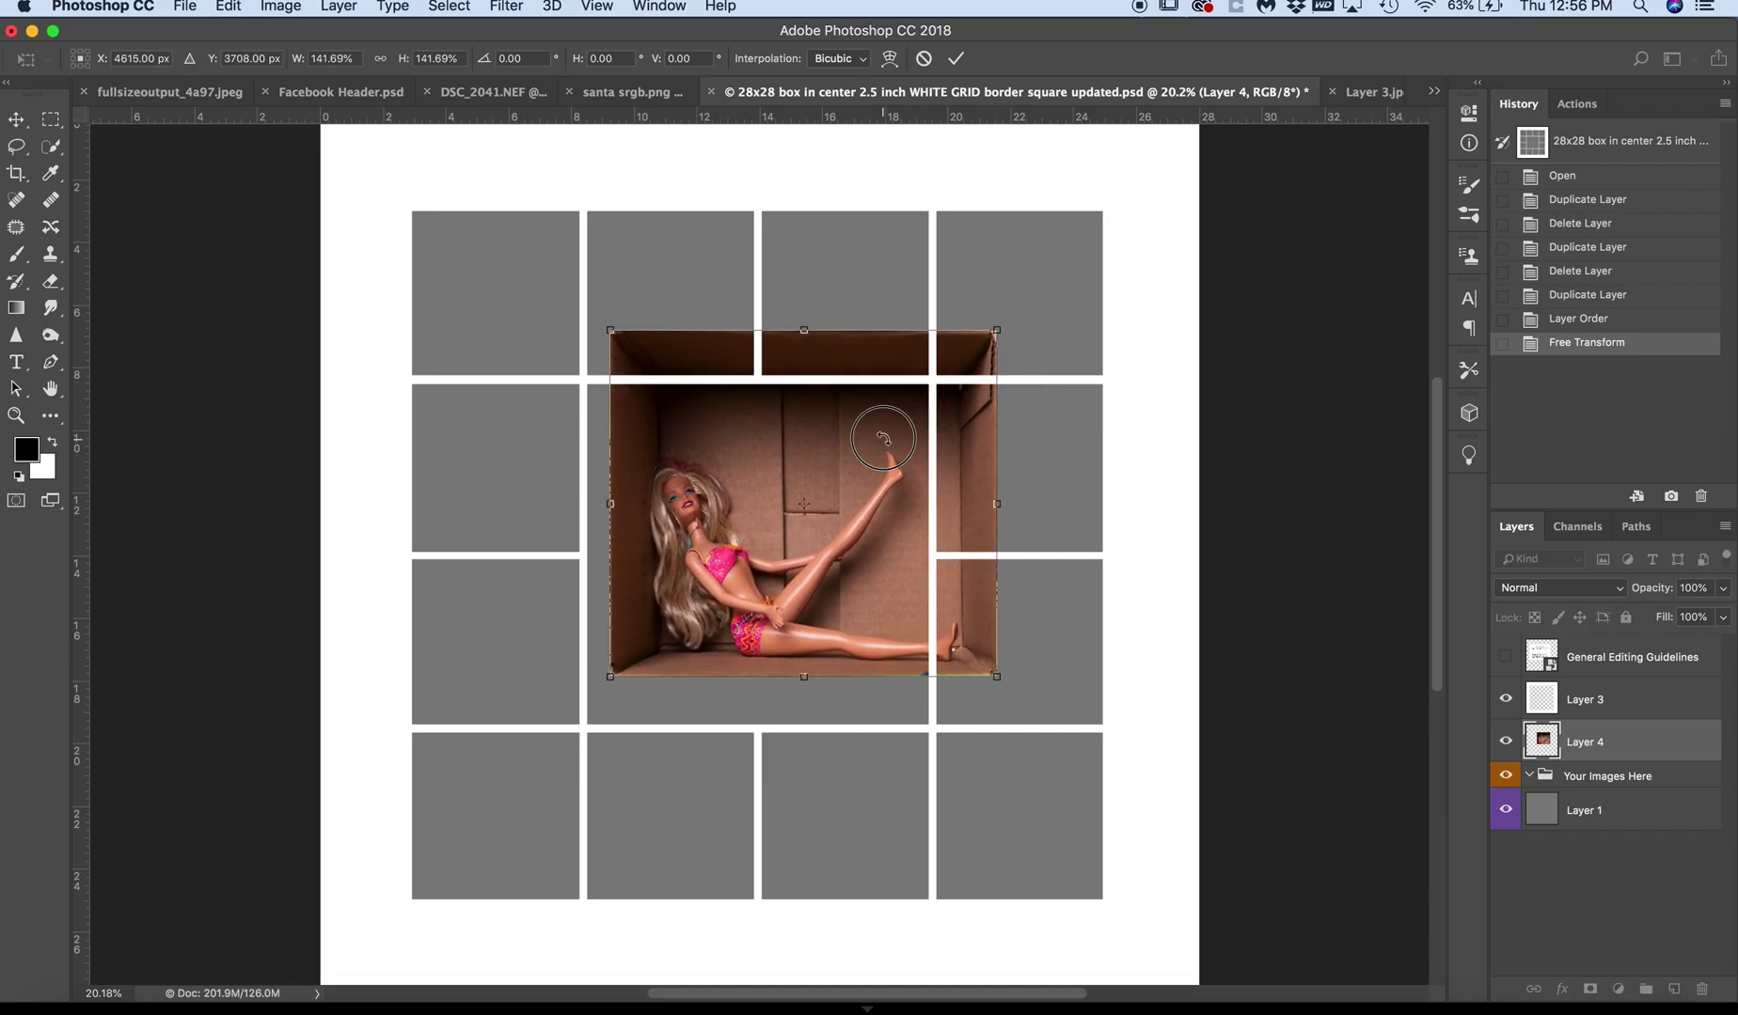
{"action": "left_click_drag", "start_coordinate": [883, 438], "coordinate": [850, 490]}
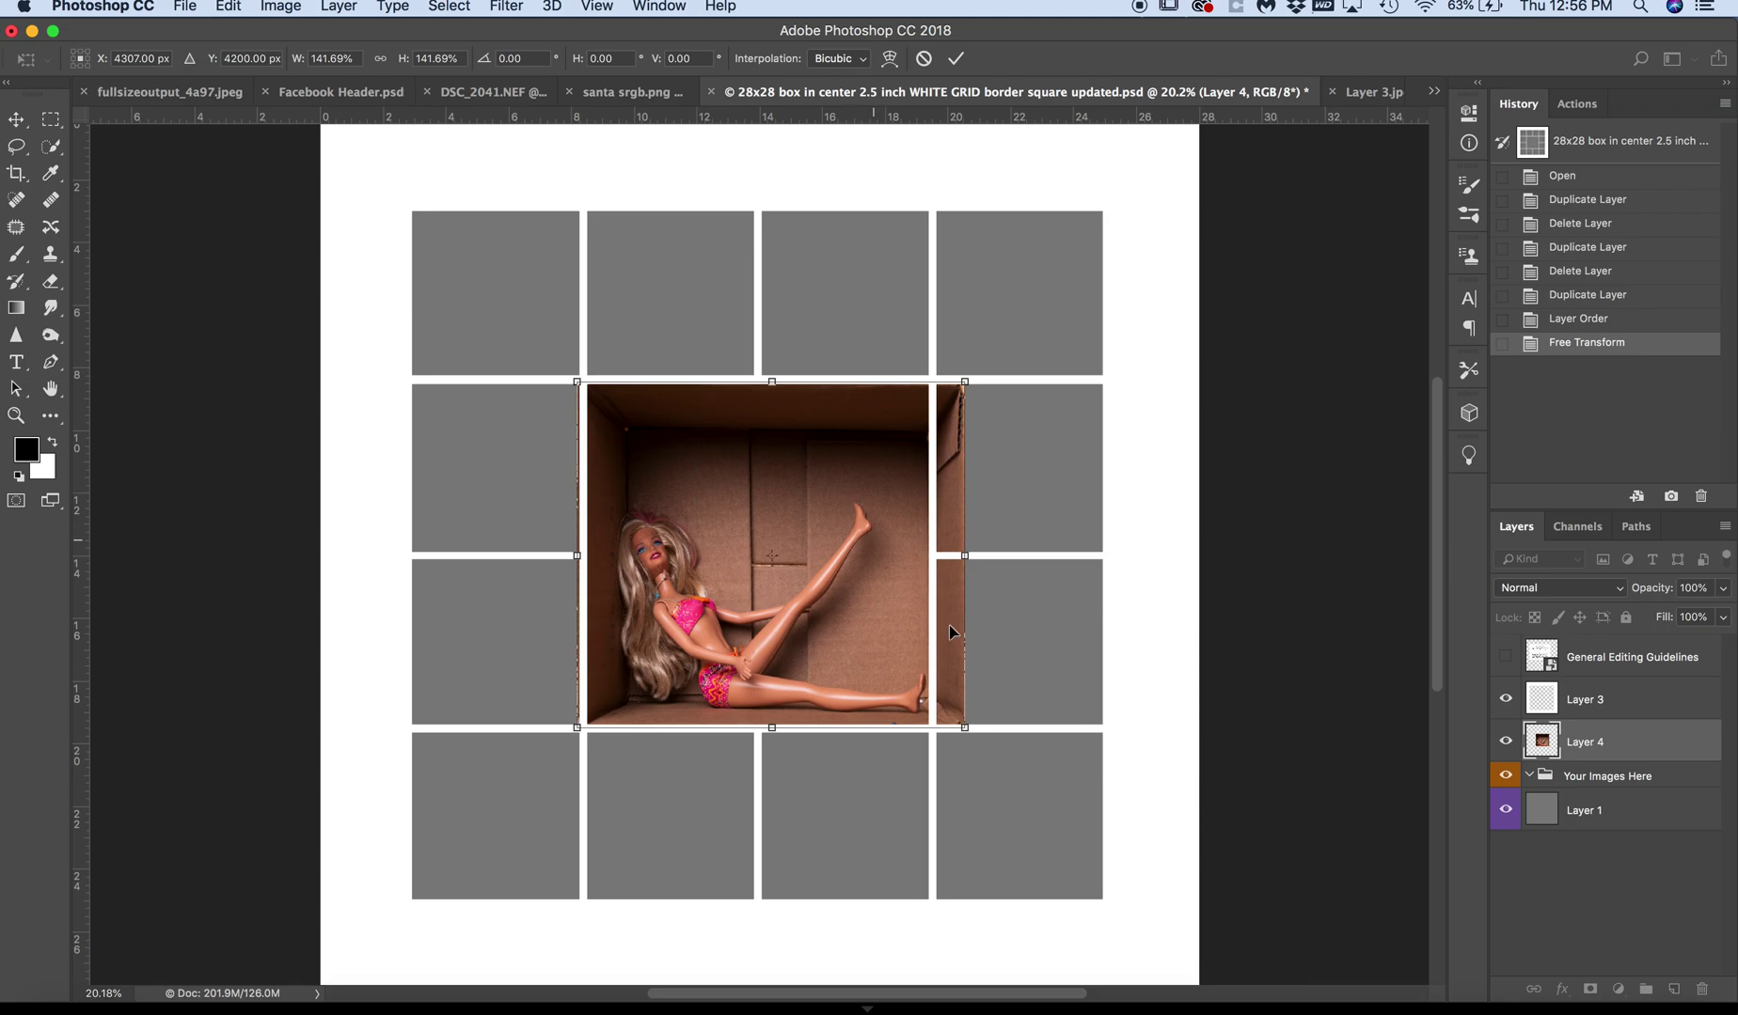
- Fit the photo's edges to the grid lines, centre it on the template, and commit the transform
{"action": "left_click_drag", "start_coordinate": [966, 724], "coordinate": [921, 719]}
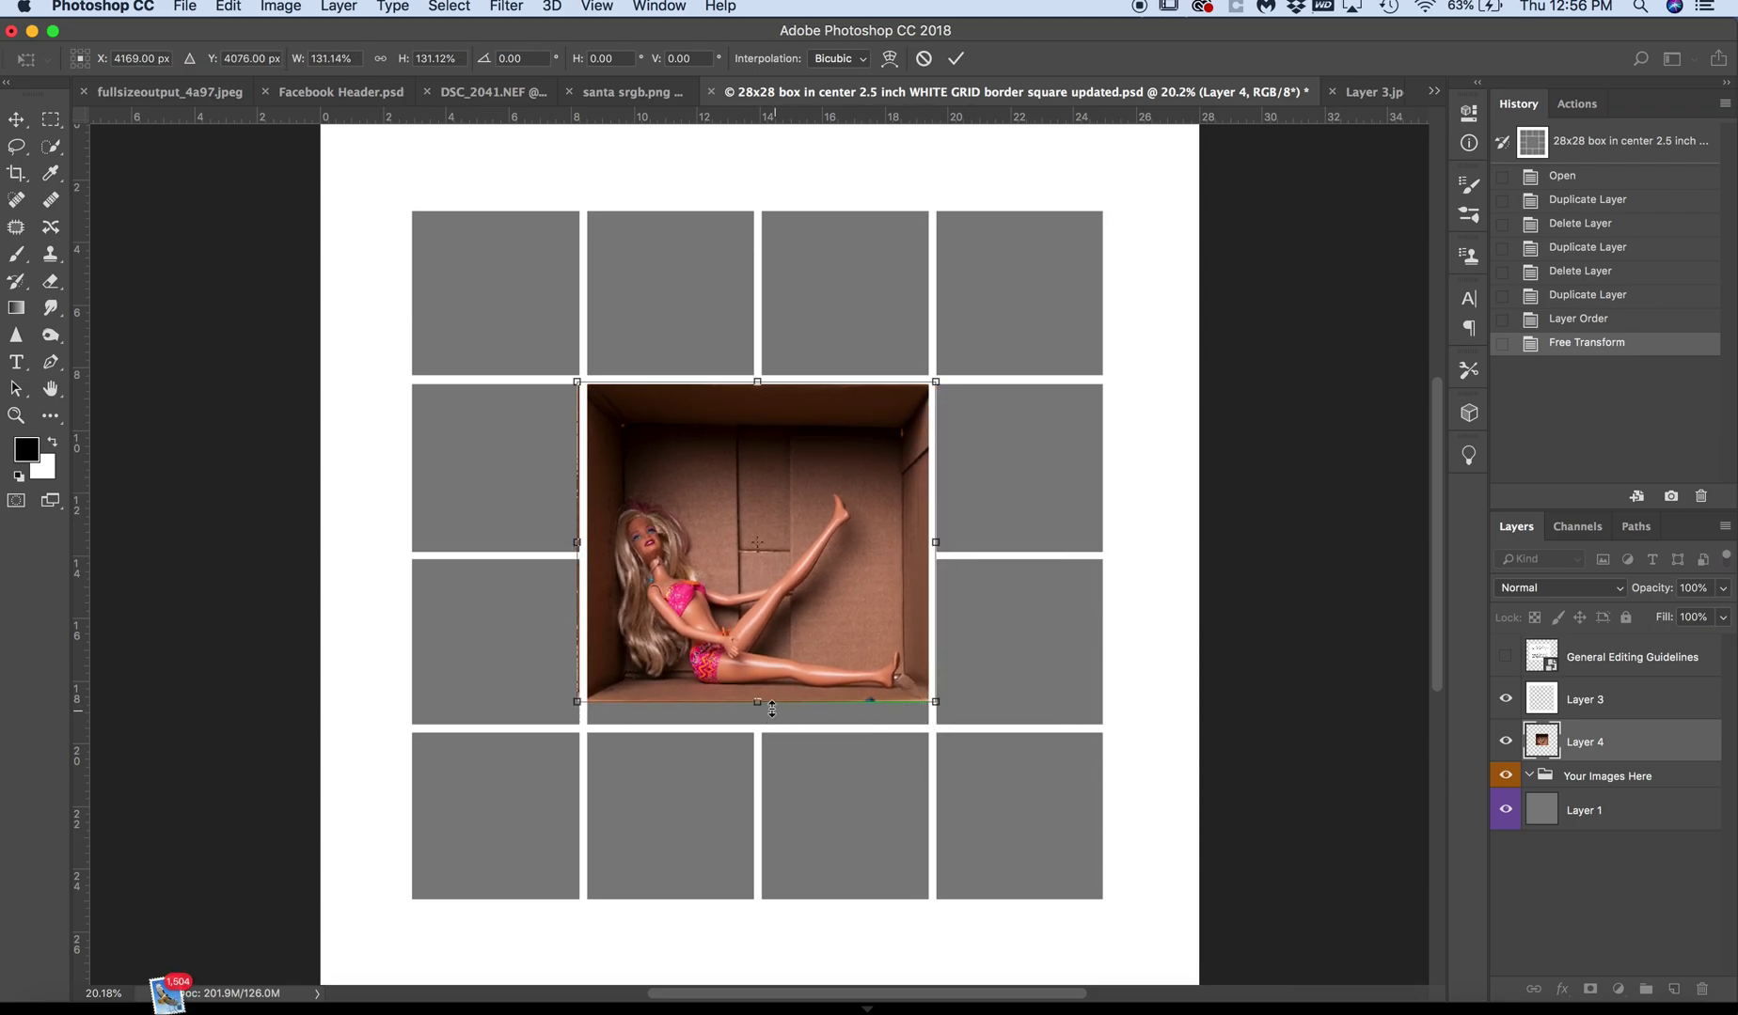
{"action": "left_click_drag", "start_coordinate": [753, 697], "coordinate": [757, 727]}
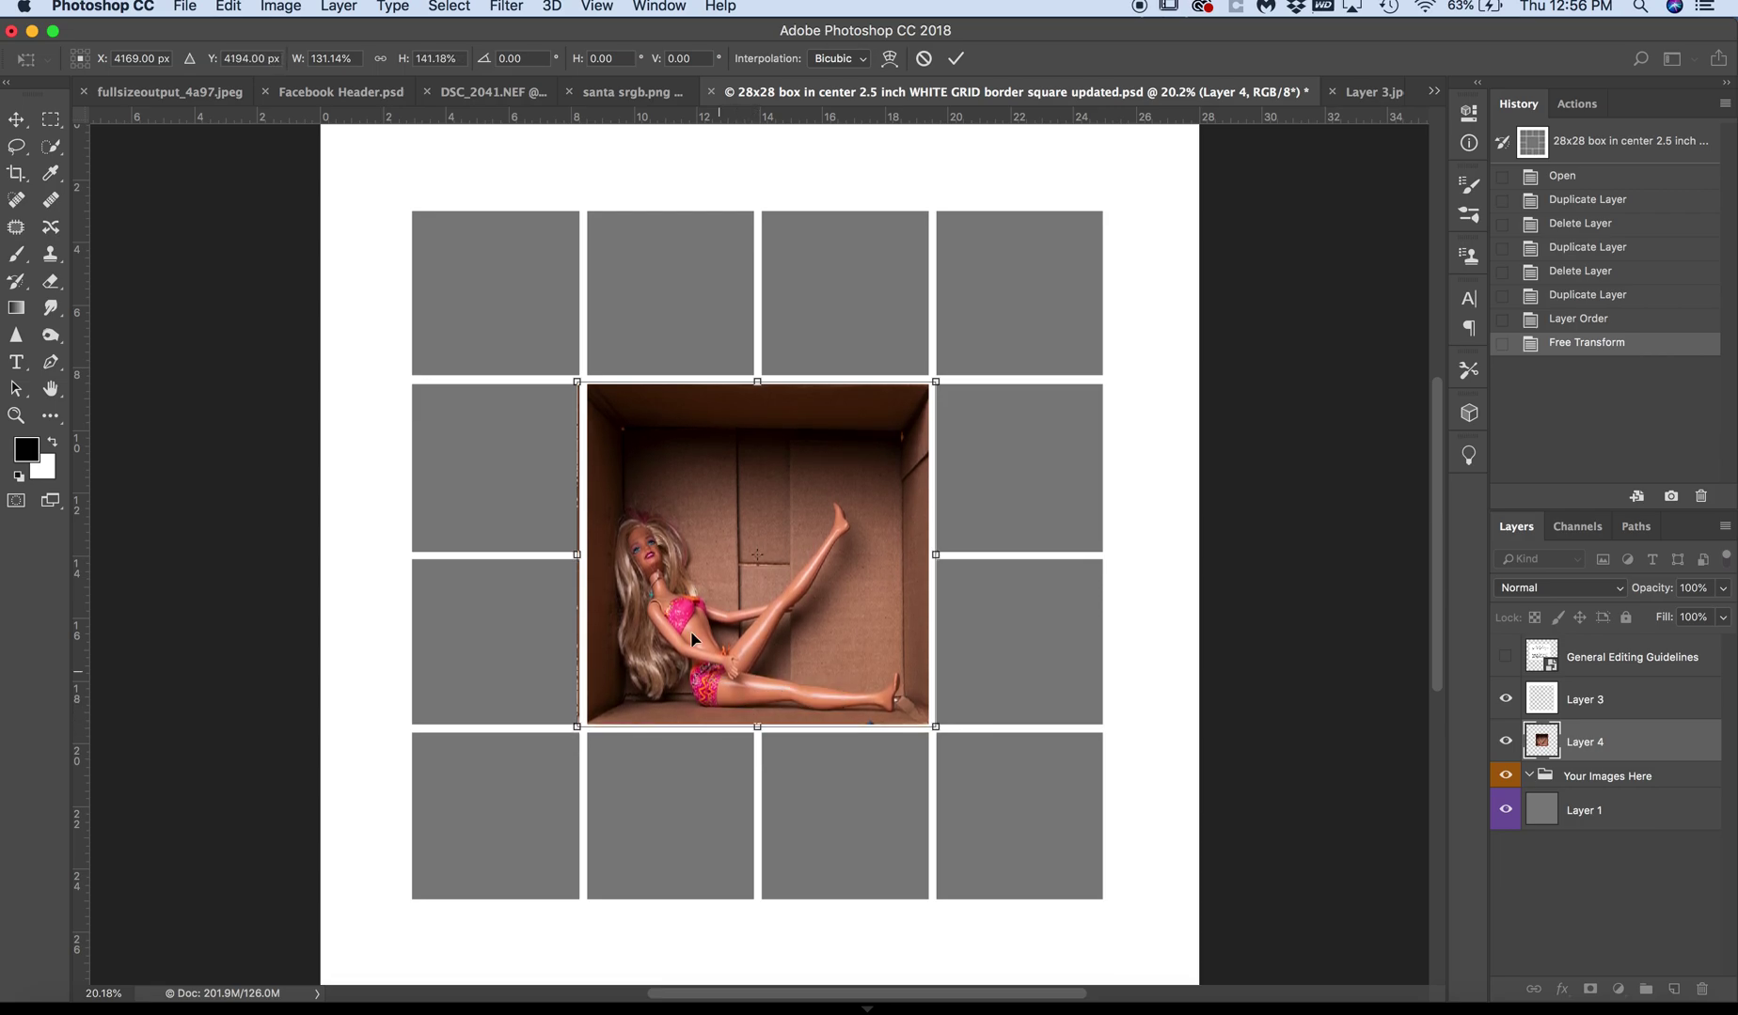
{"action": "left_click_drag", "start_coordinate": [937, 383], "coordinate": [932, 384]}
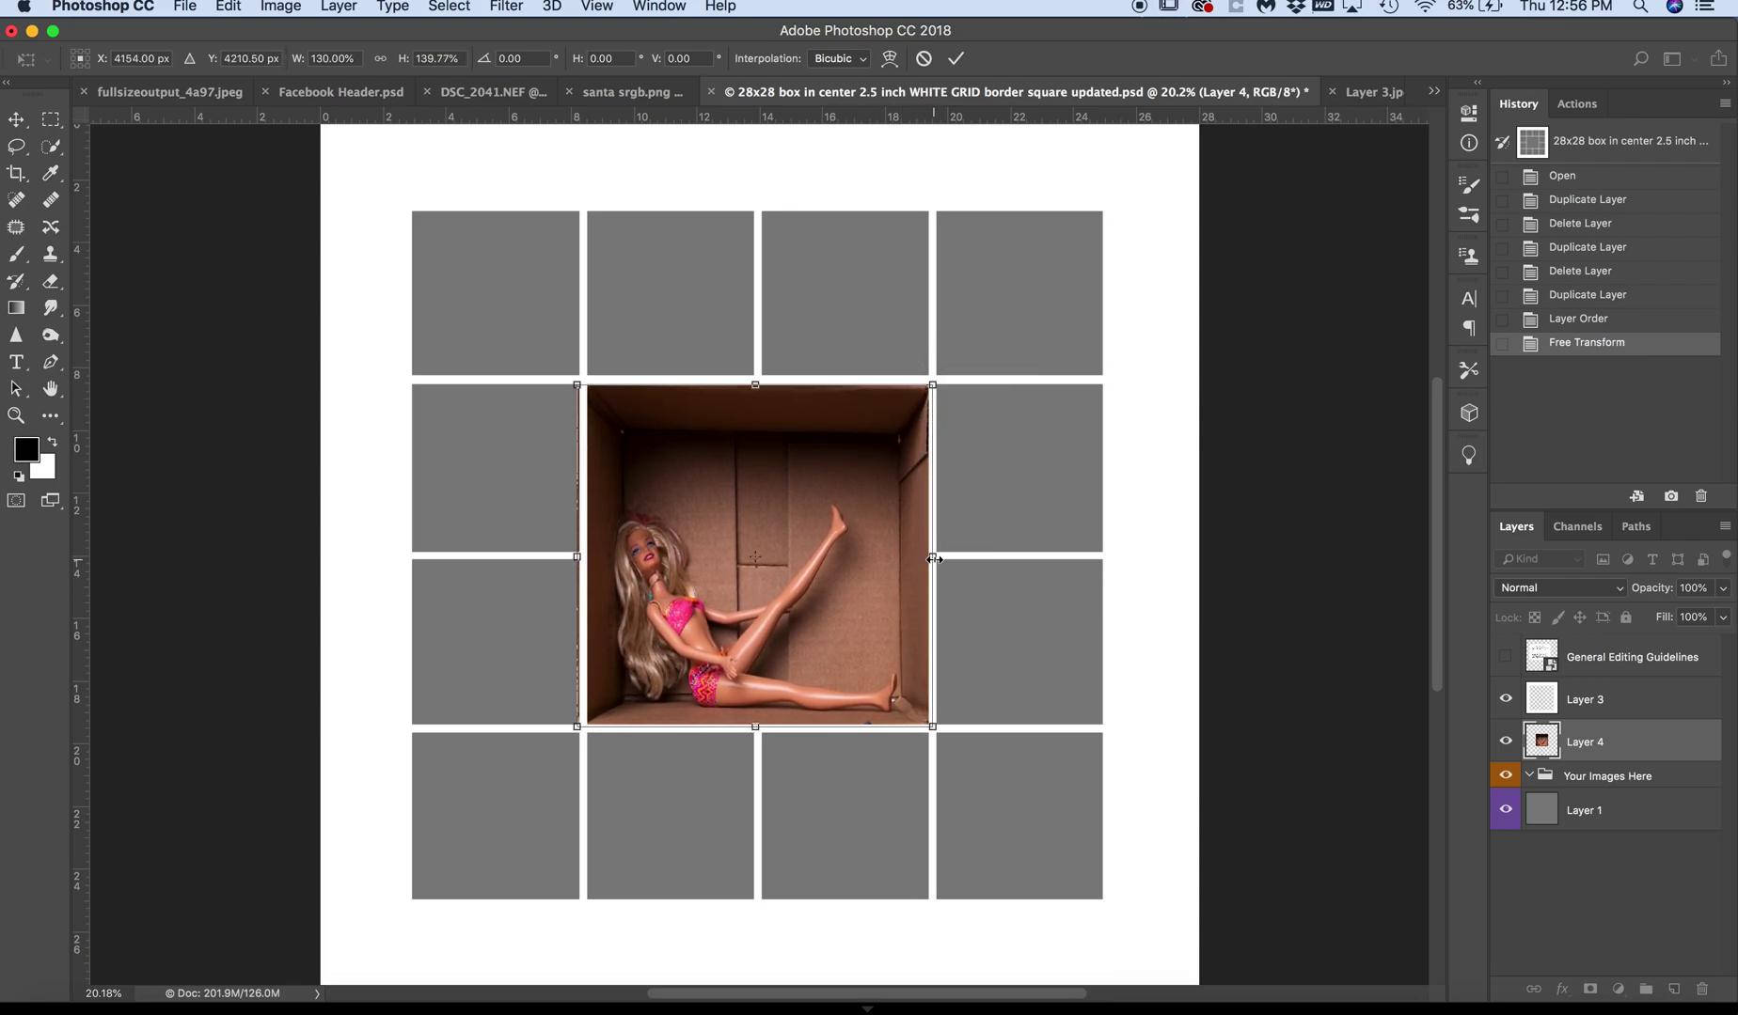
{"action": "left_click_drag", "start_coordinate": [932, 557], "coordinate": [942, 560]}
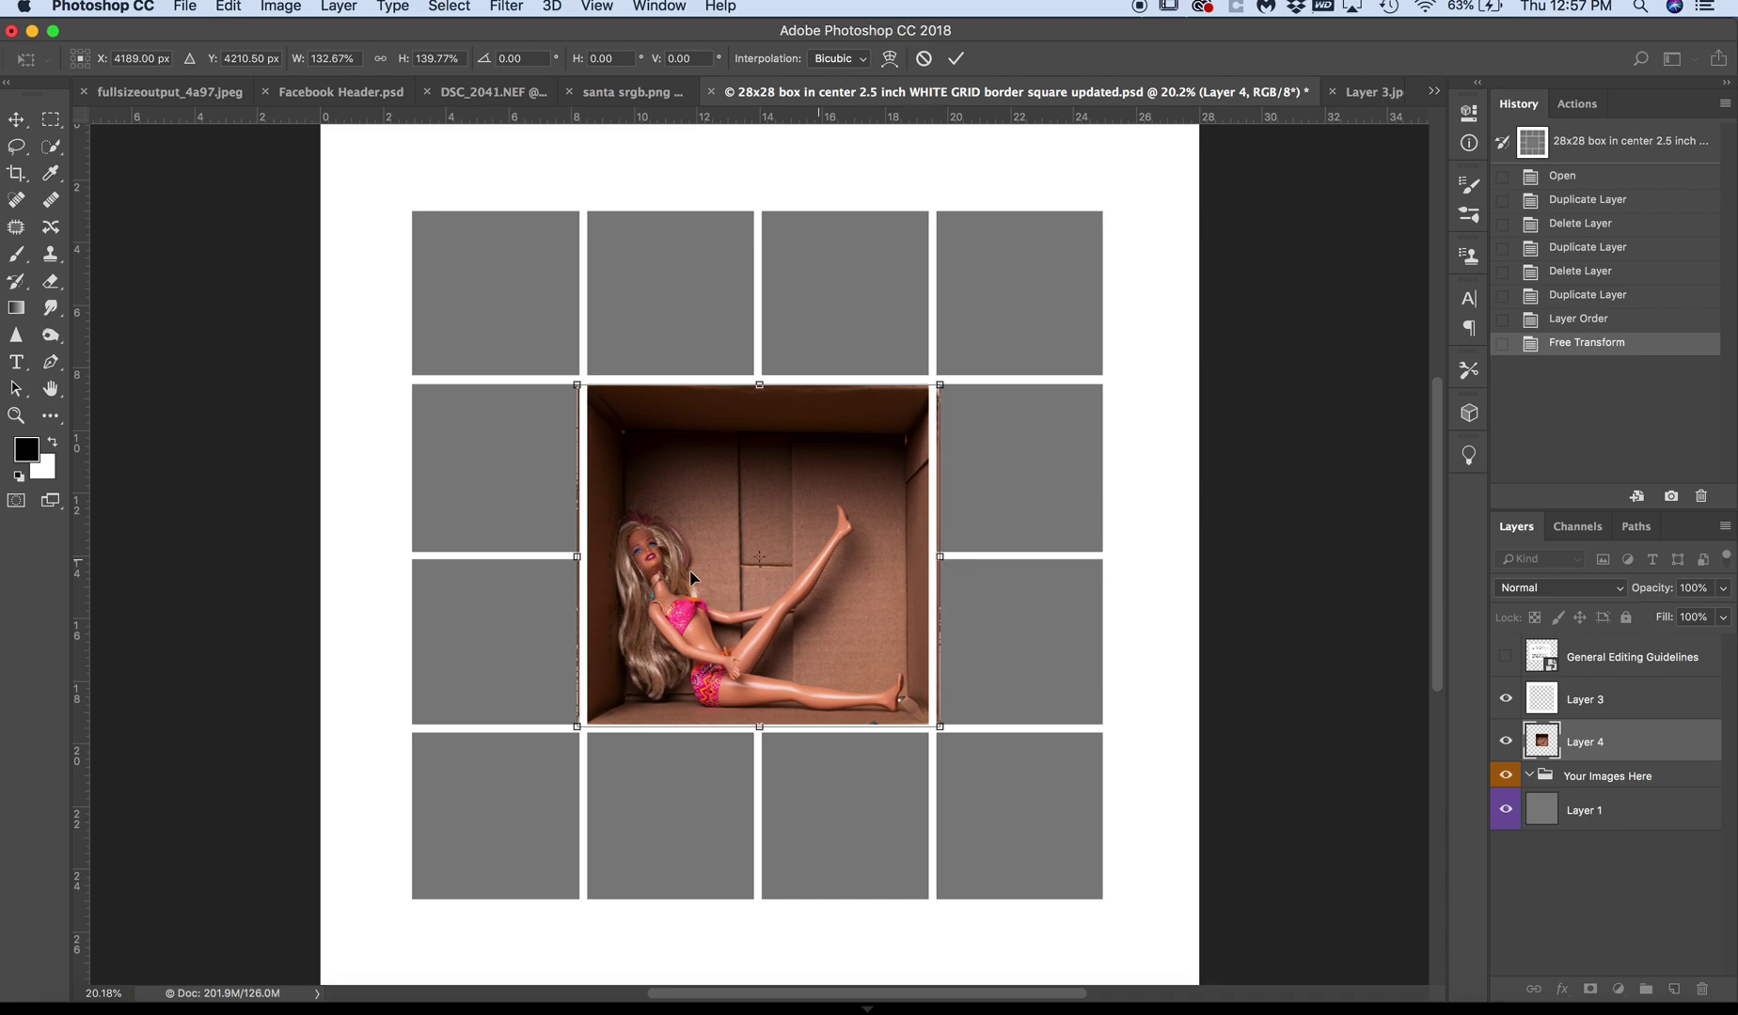
{"action": "left_click_drag", "start_coordinate": [576, 558], "coordinate": [568, 559]}
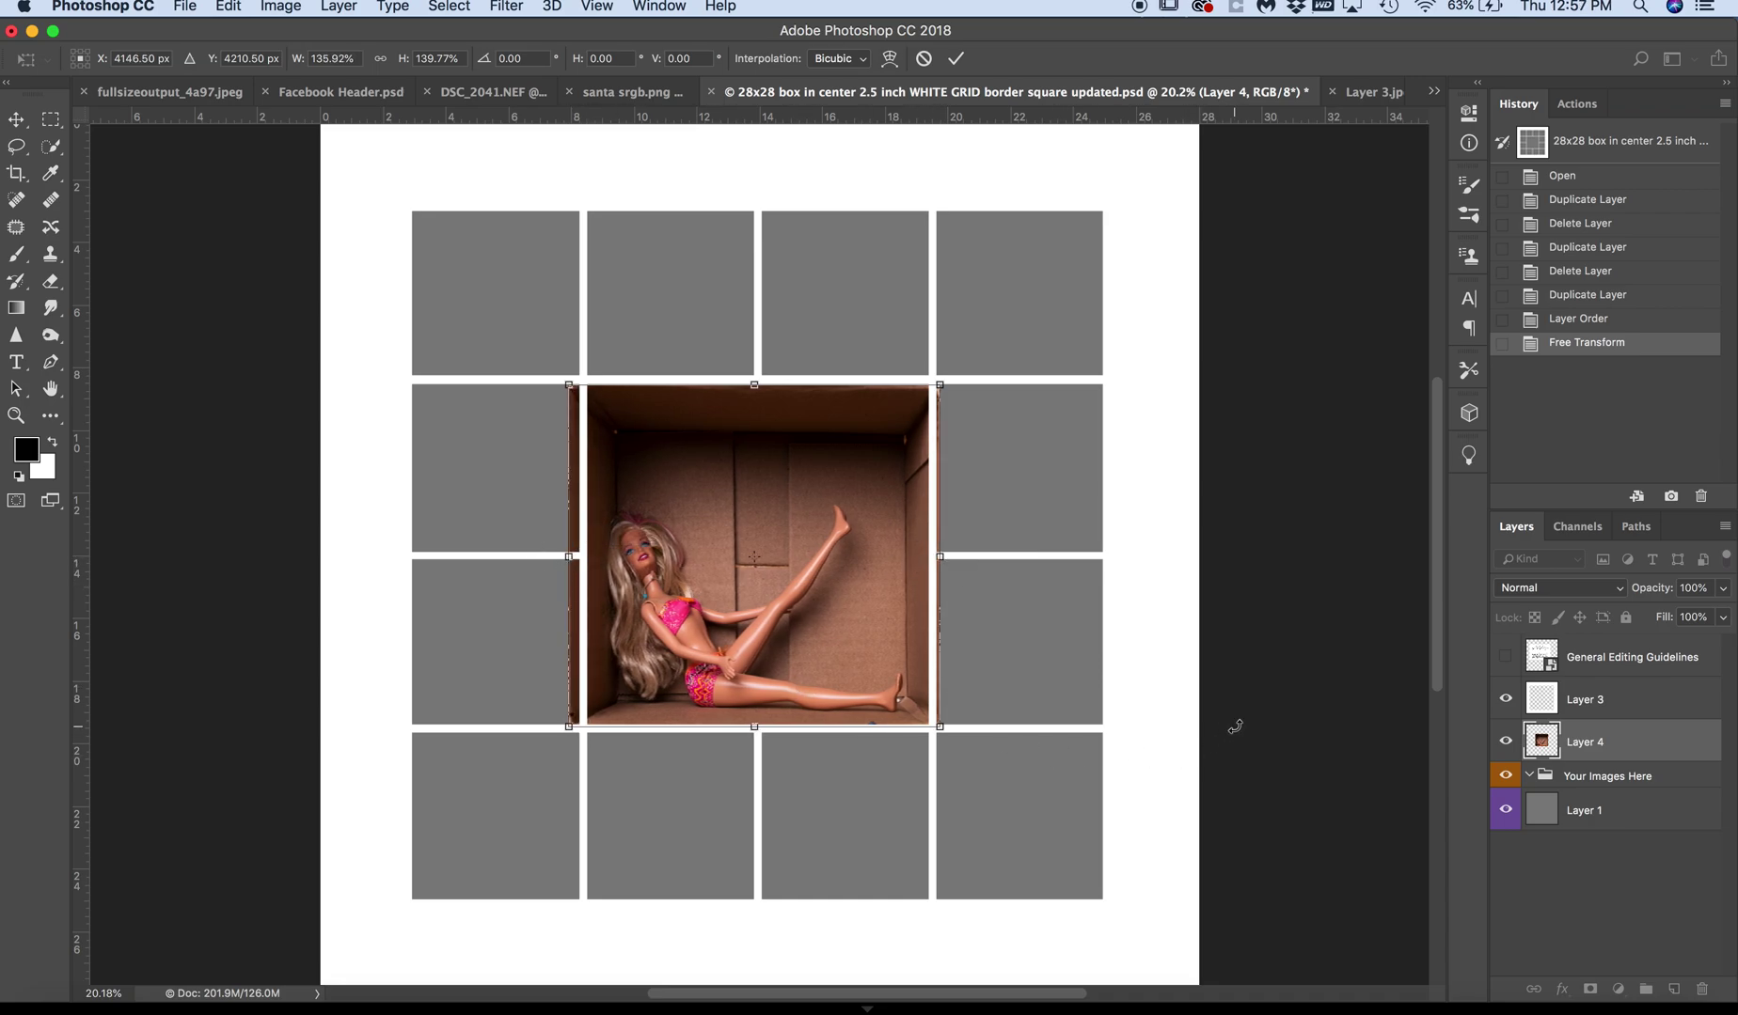
{"action": "left_click_drag", "start_coordinate": [864, 640], "coordinate": [864, 637]}
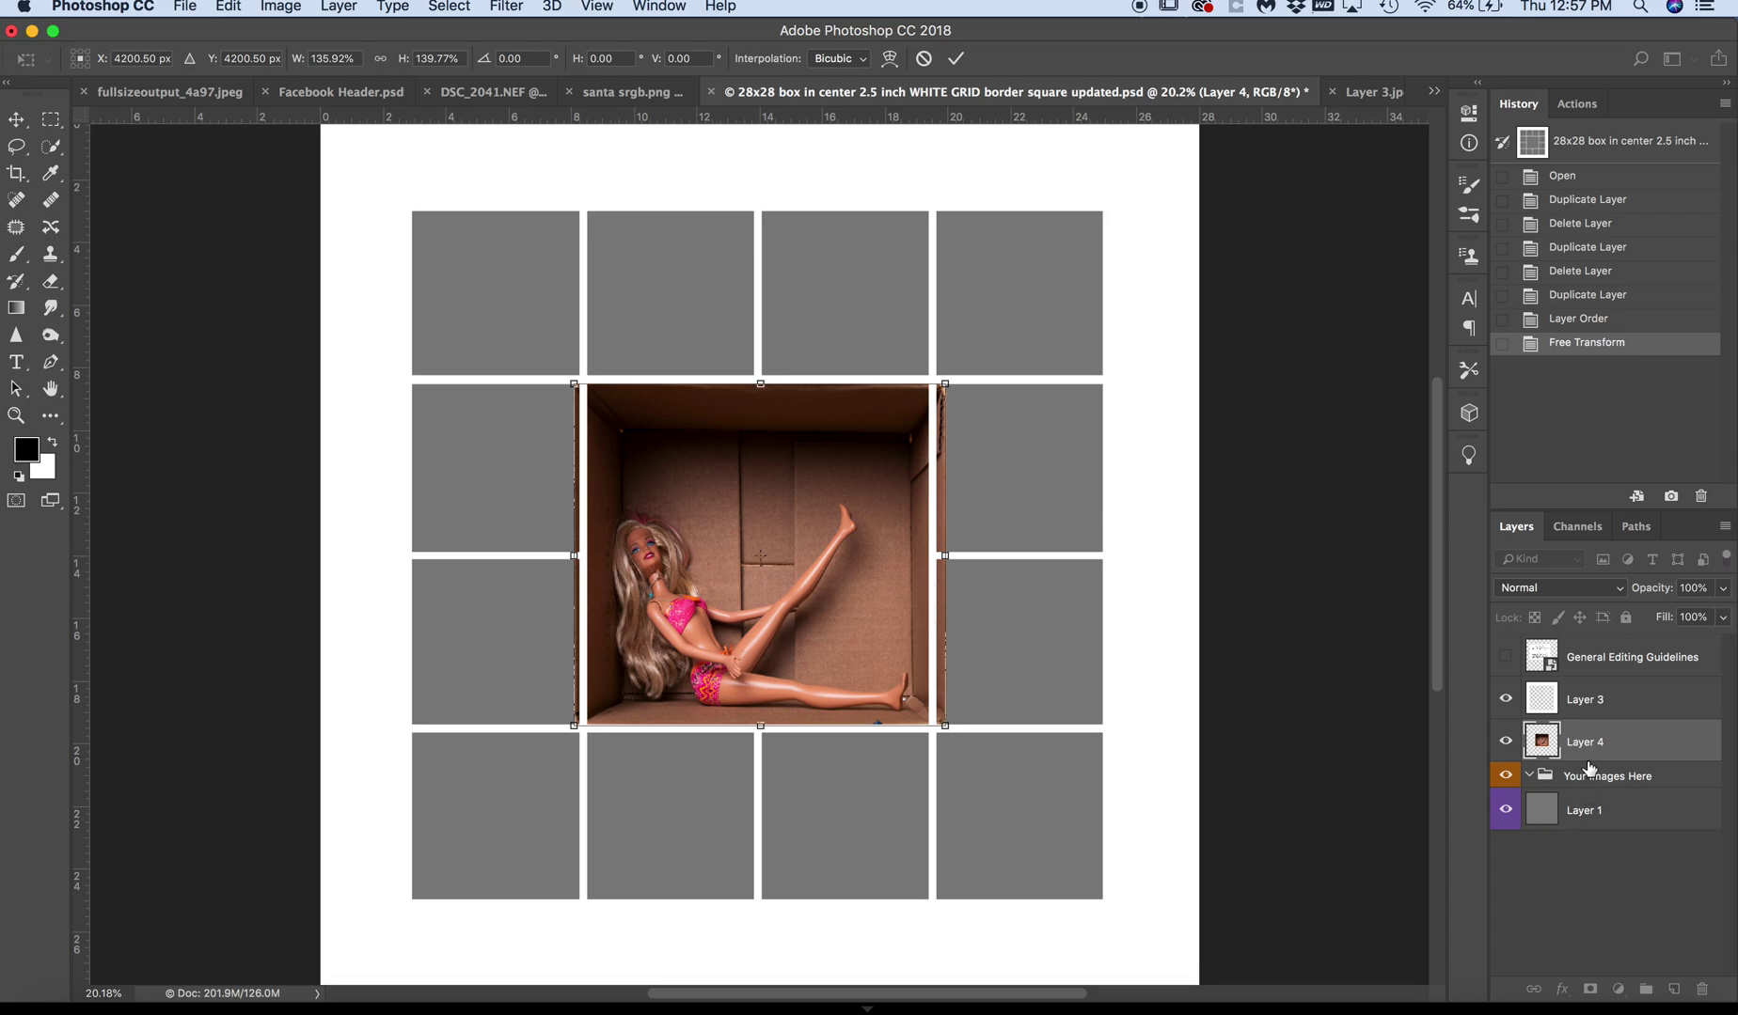
{"action": "key", "text": "Return"}
{"action": "key", "text": "o"}
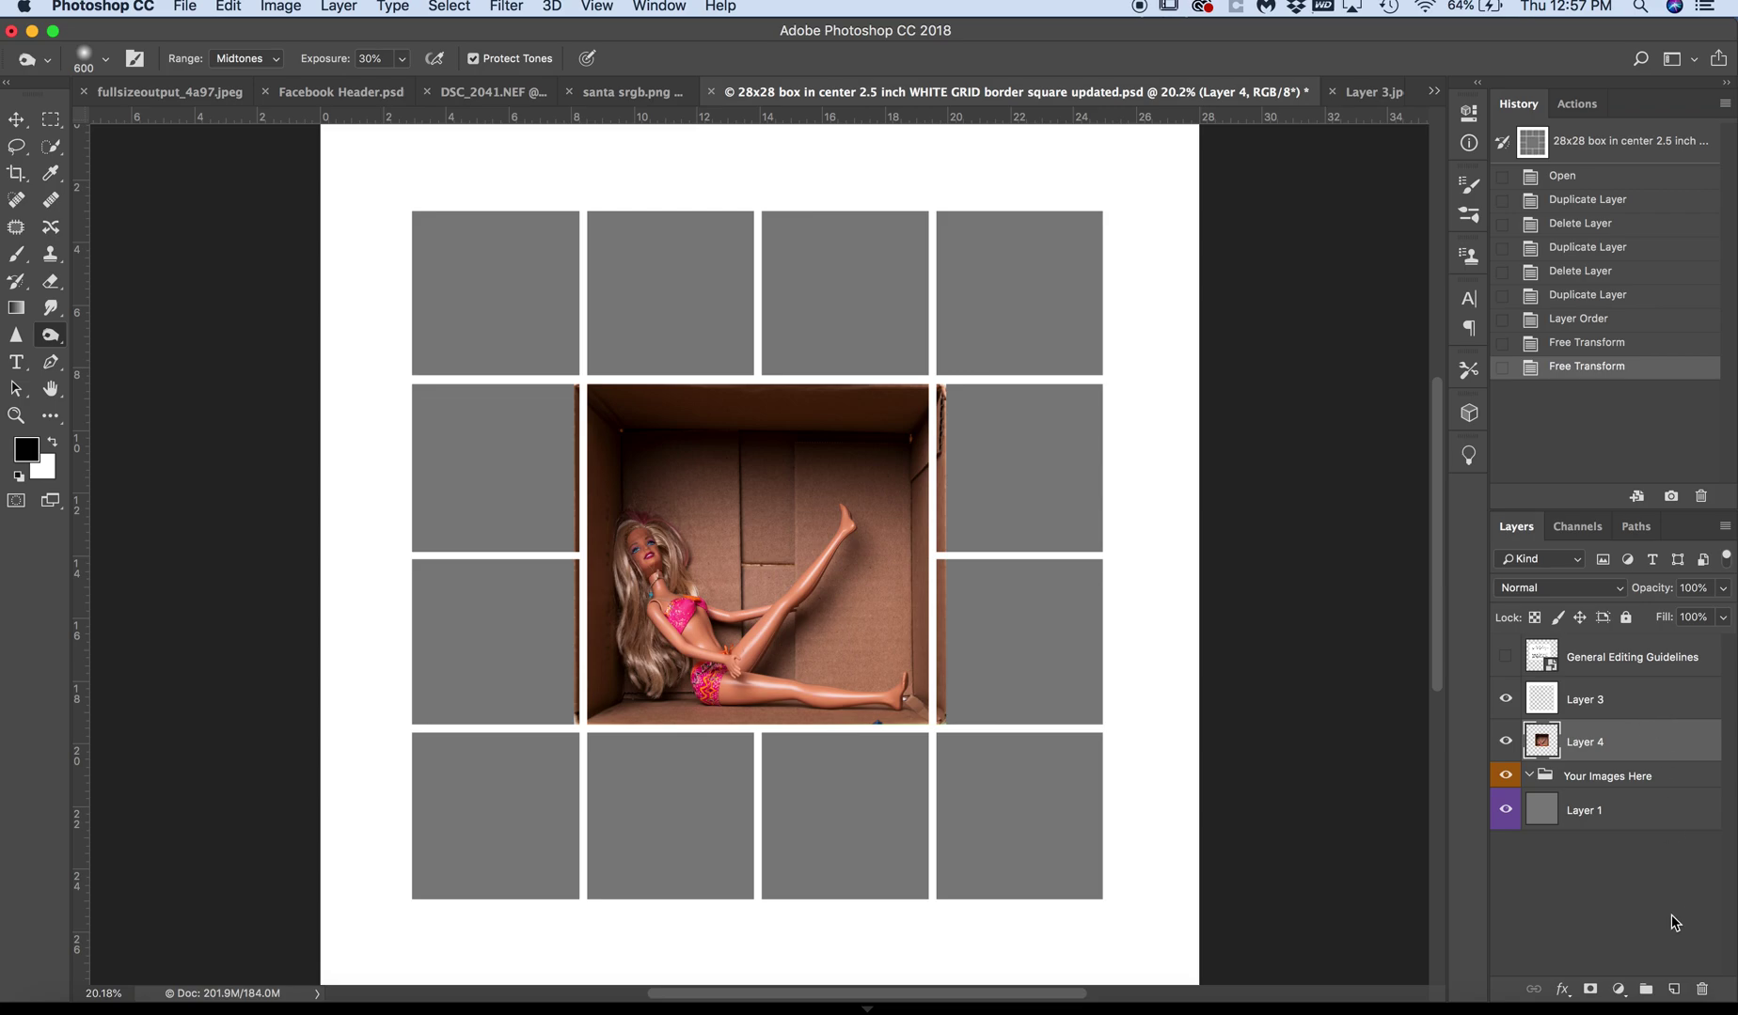
- Add an empty Layer 5 above Layer 3 and eyedrop the box wall's brown as foreground colour
{"action": "left_click", "coordinate": [1613, 705]}
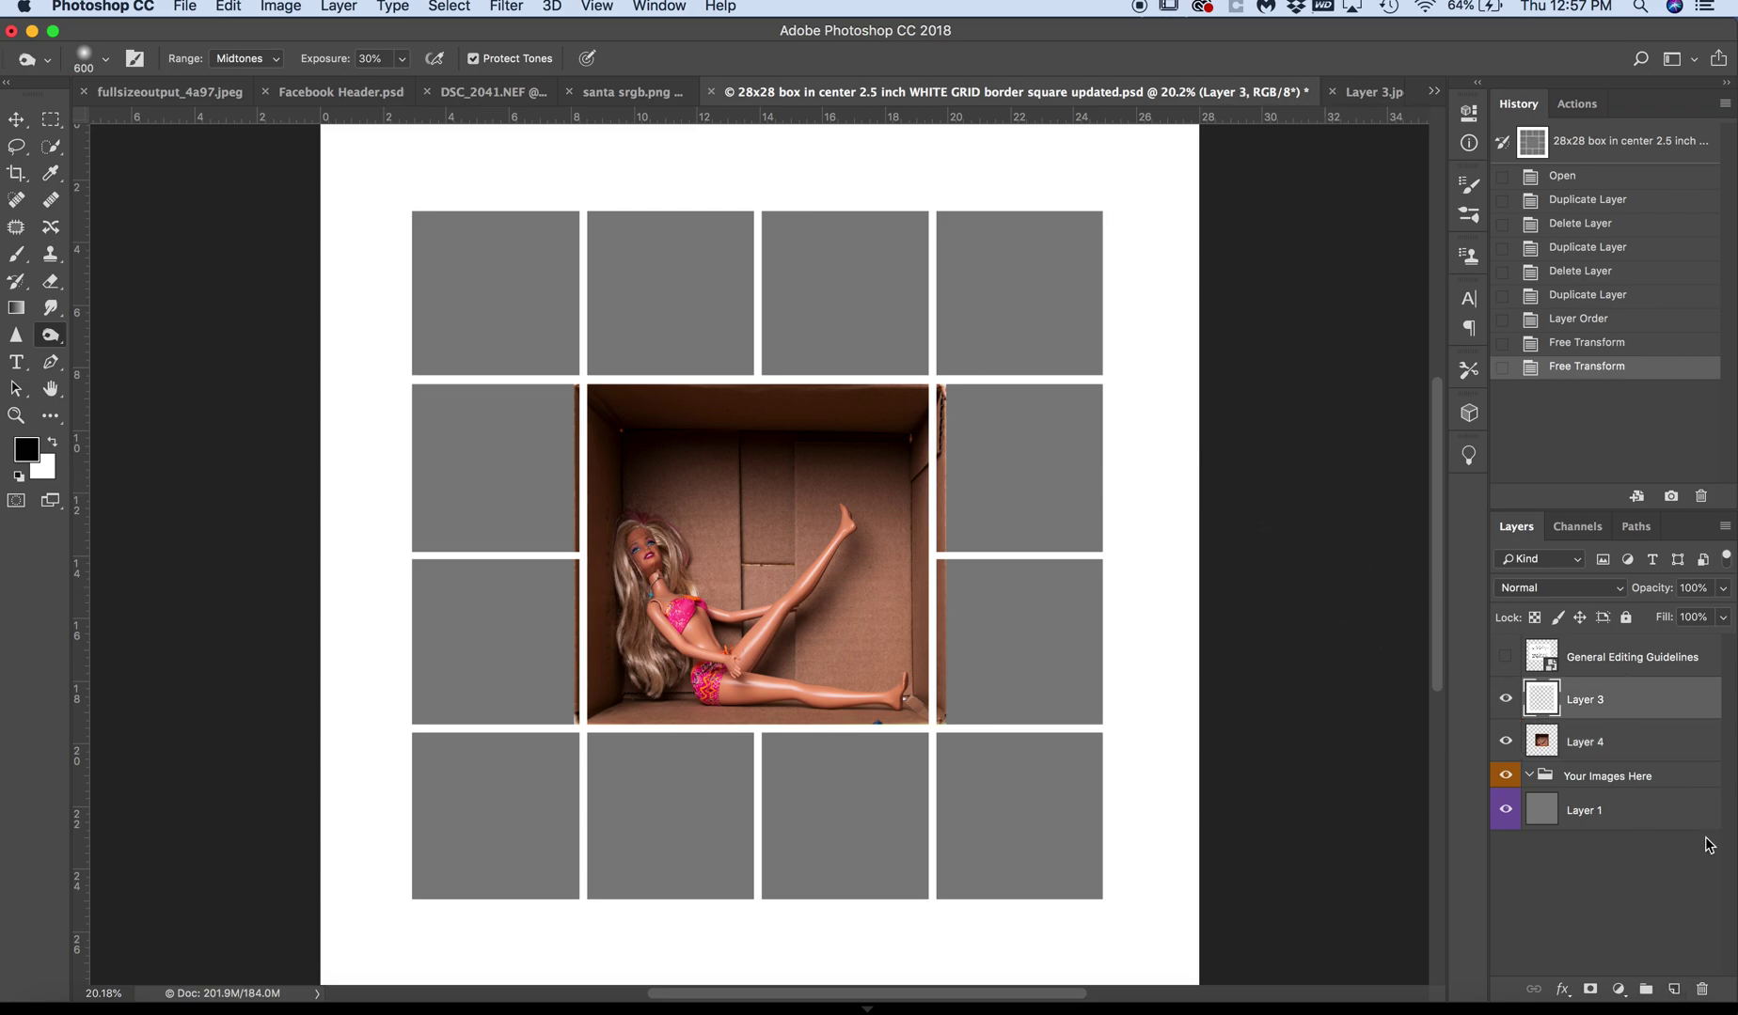
{"action": "left_click", "coordinate": [1673, 991]}
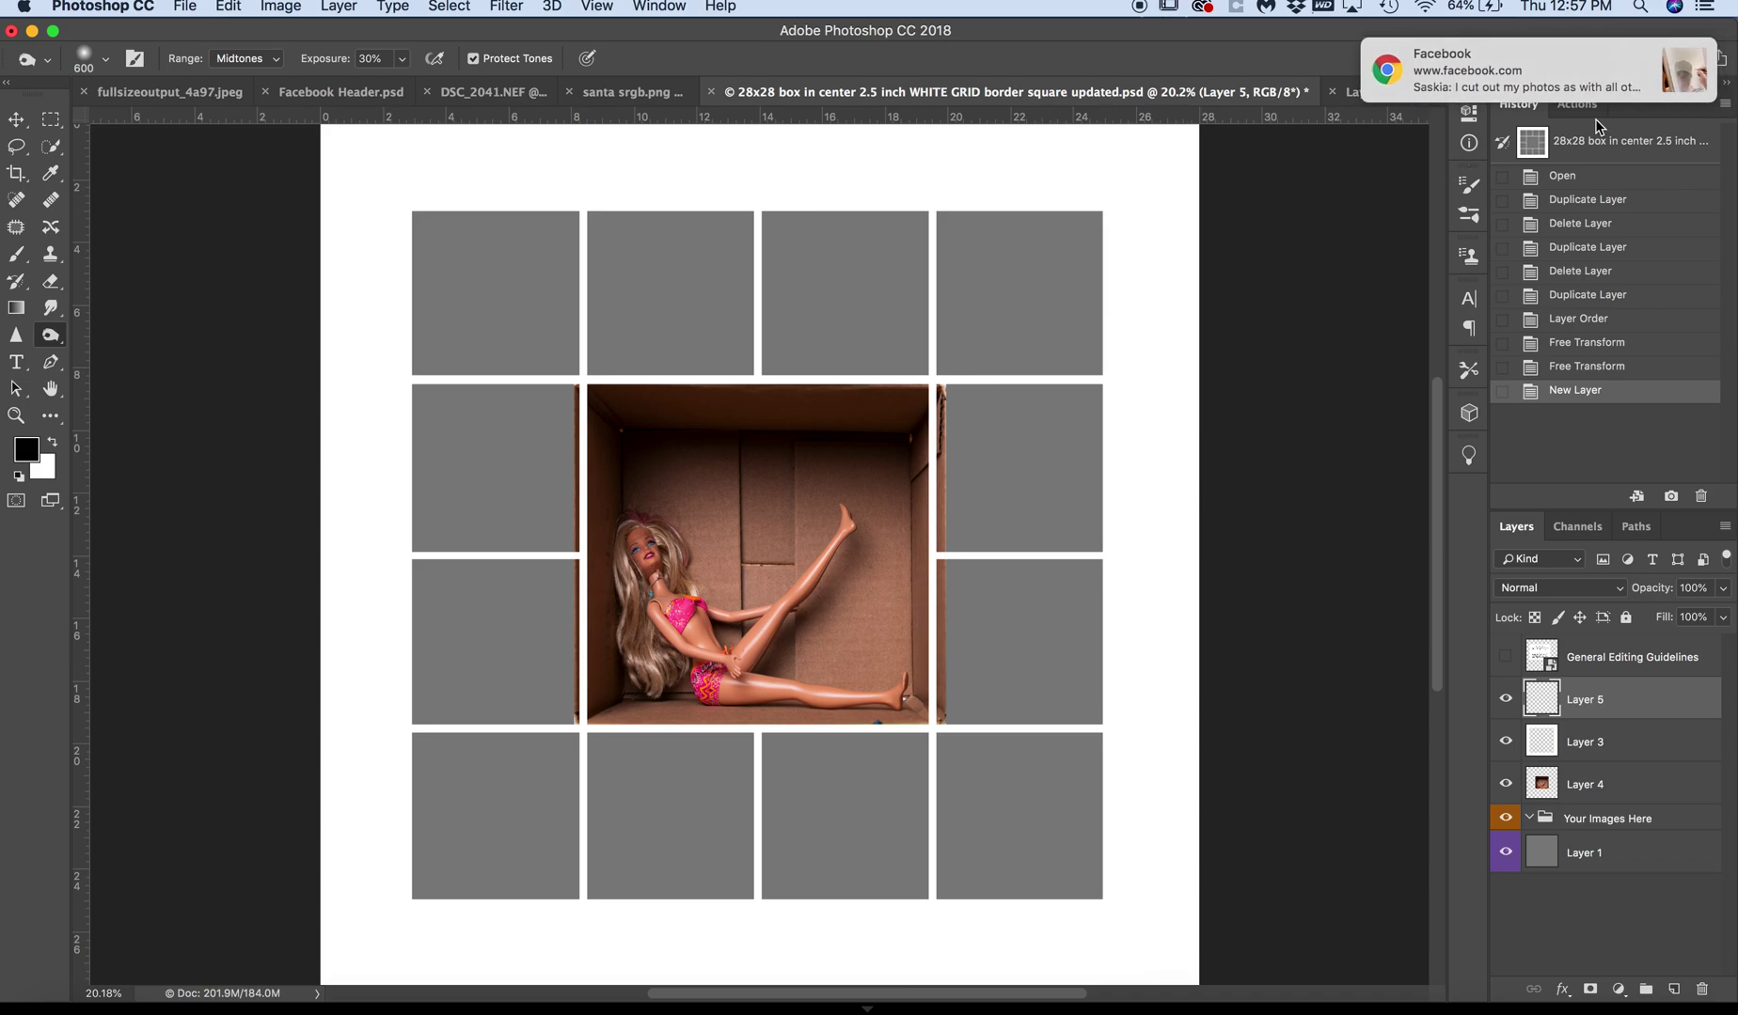
{"action": "left_click", "coordinate": [1692, 66]}
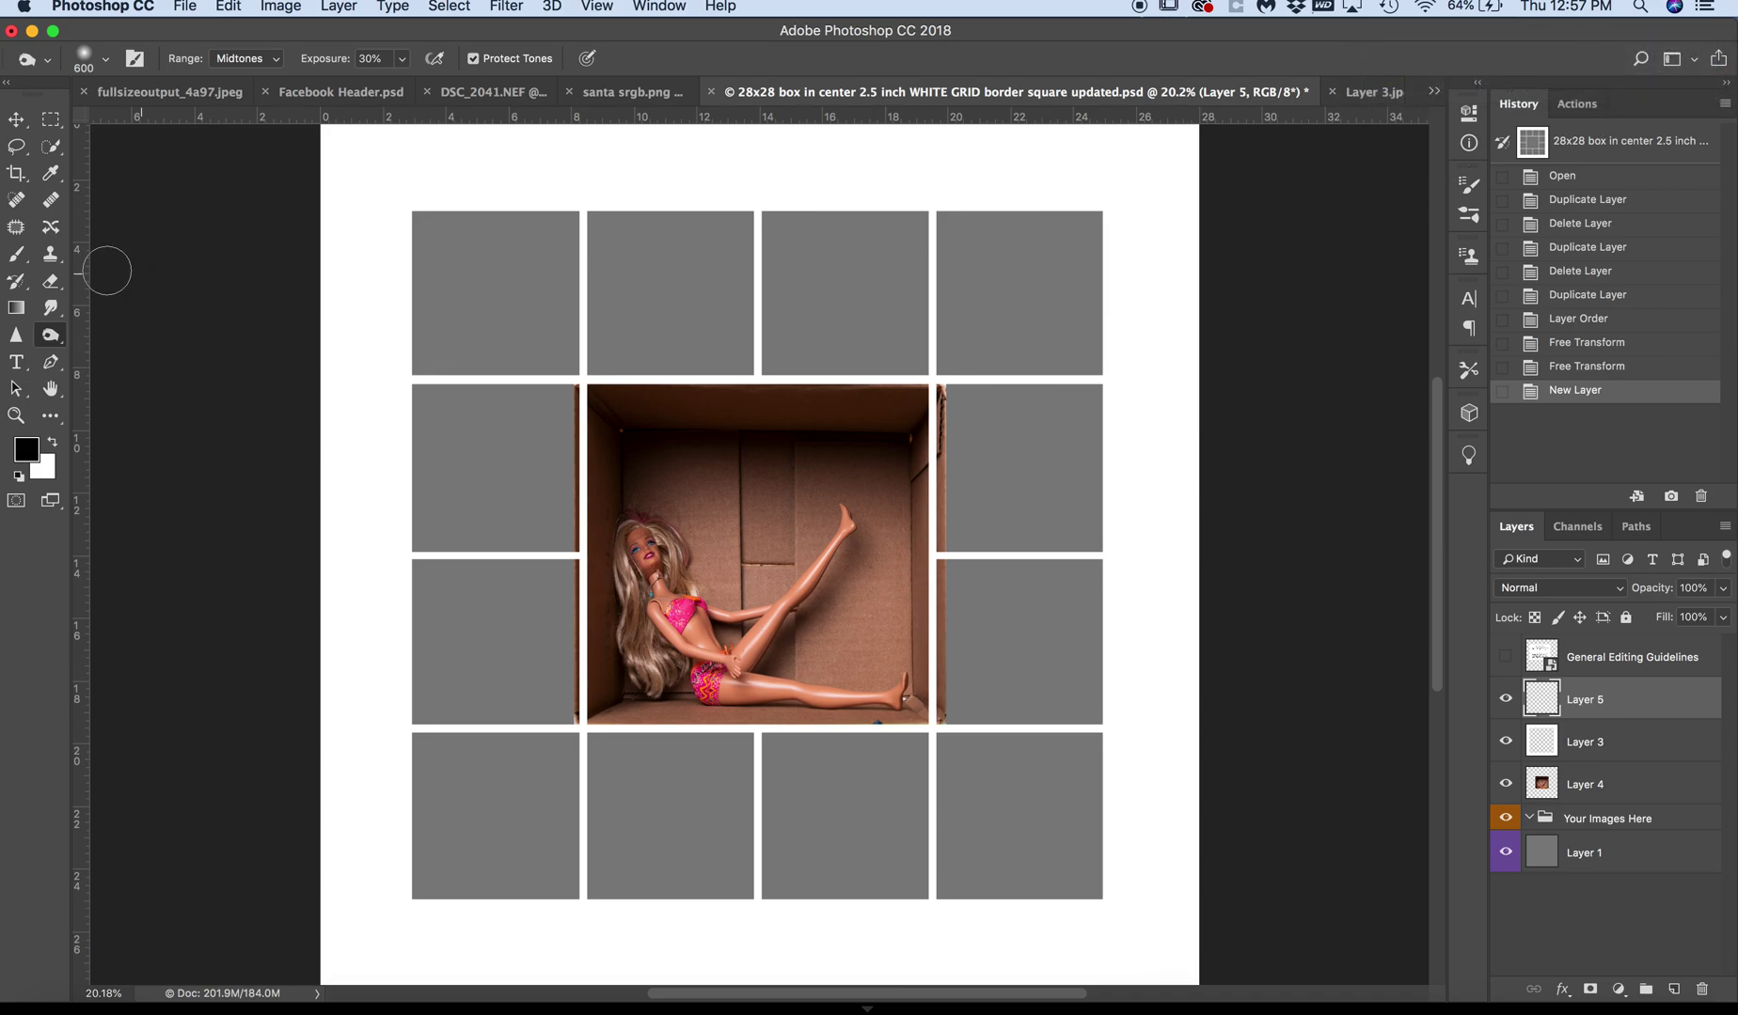
{"action": "left_click", "coordinate": [53, 176]}
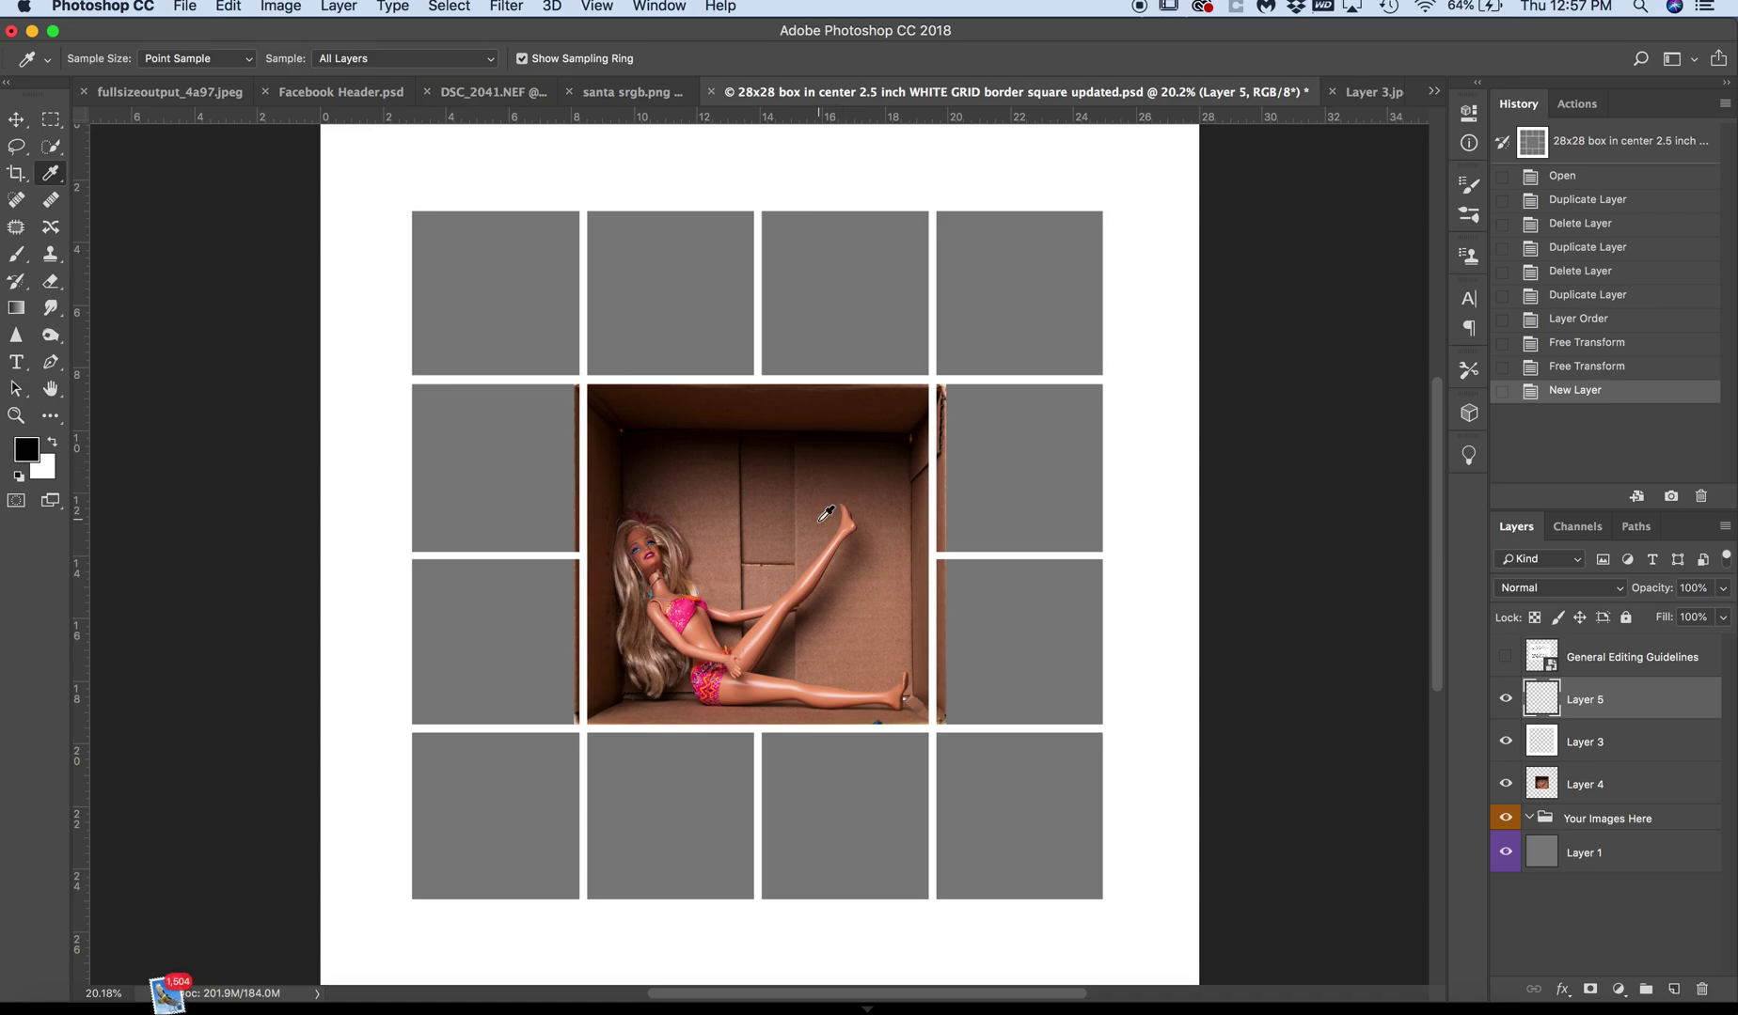
{"action": "left_click", "coordinate": [829, 484]}
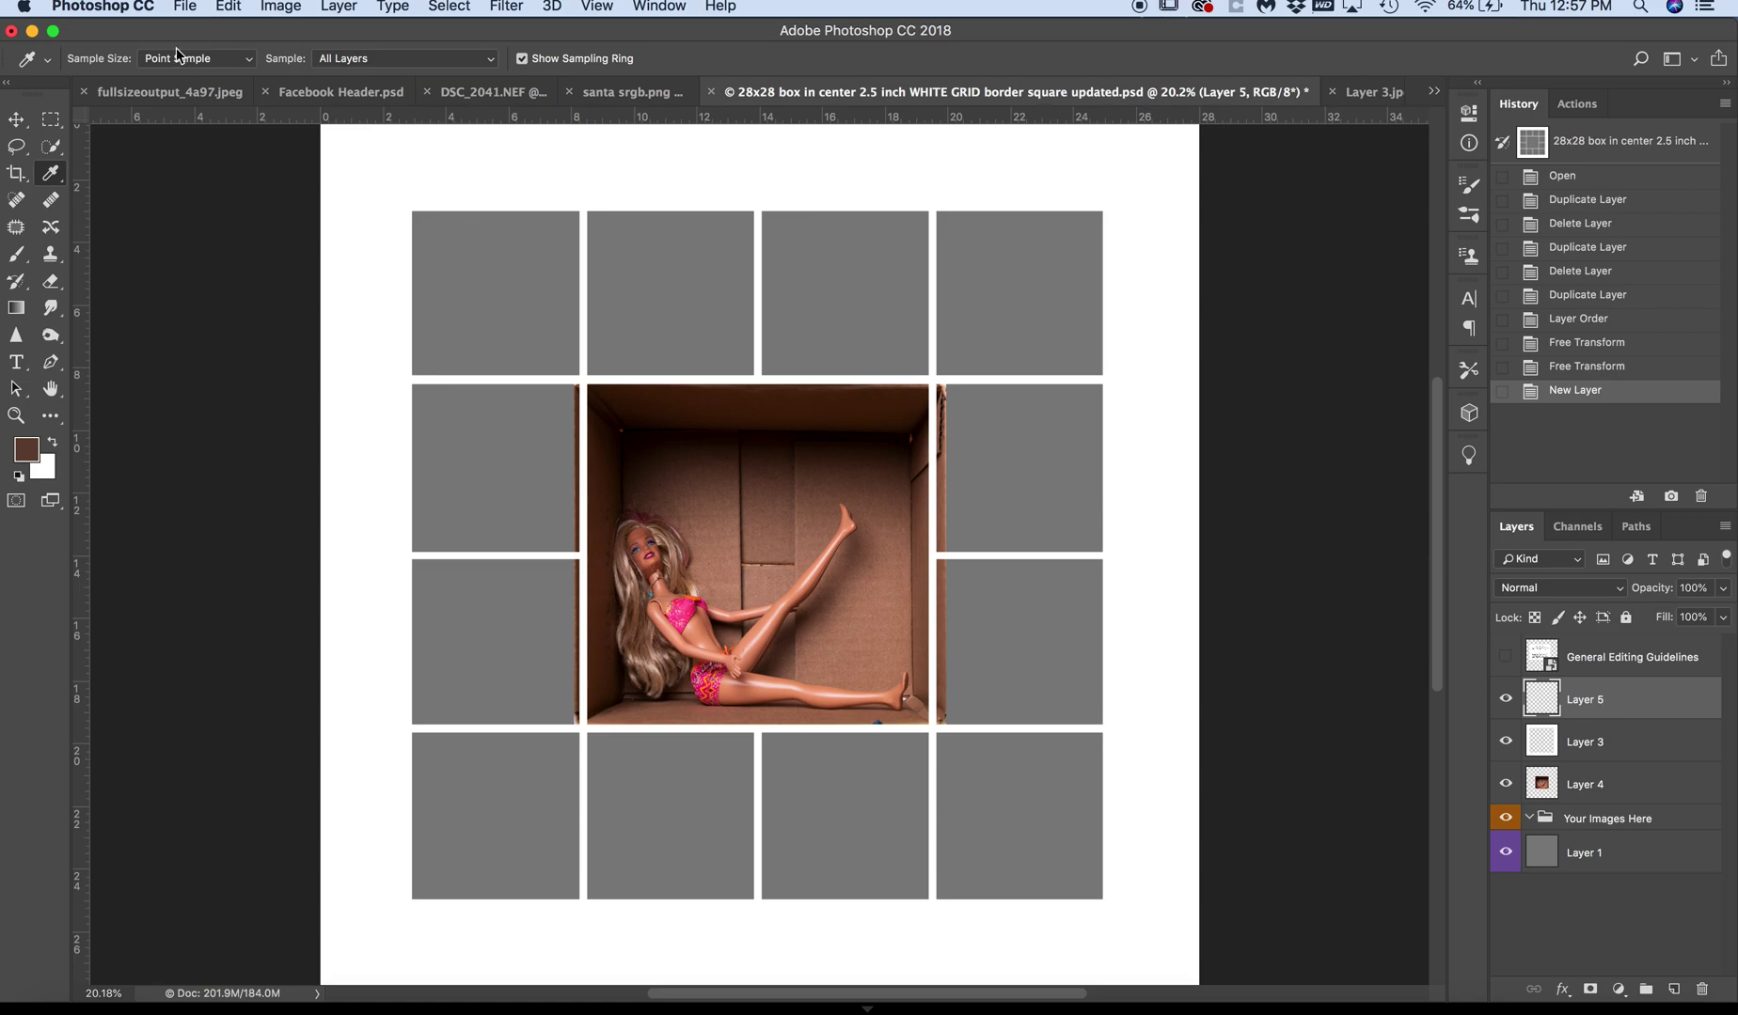
- Fill Layer 5 entirely with the brown foreground colour at 100% opacity
{"action": "left_click", "coordinate": [230, 7]}
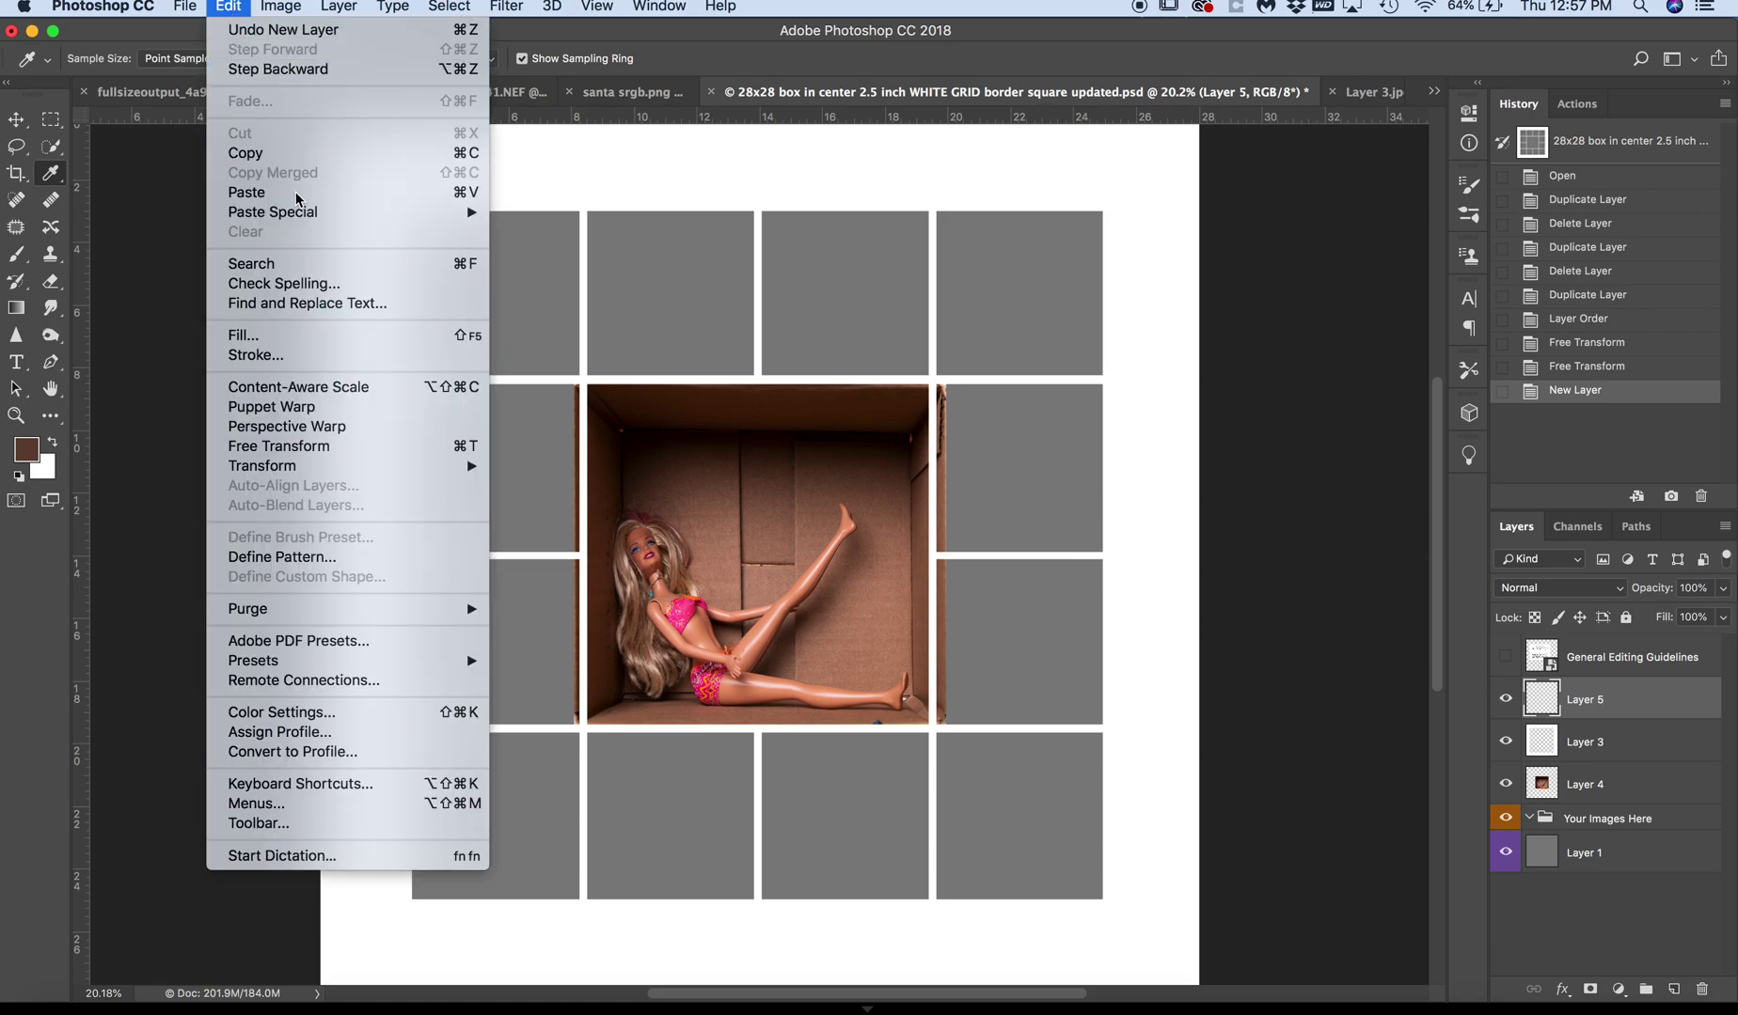
{"action": "left_click", "coordinate": [314, 335]}
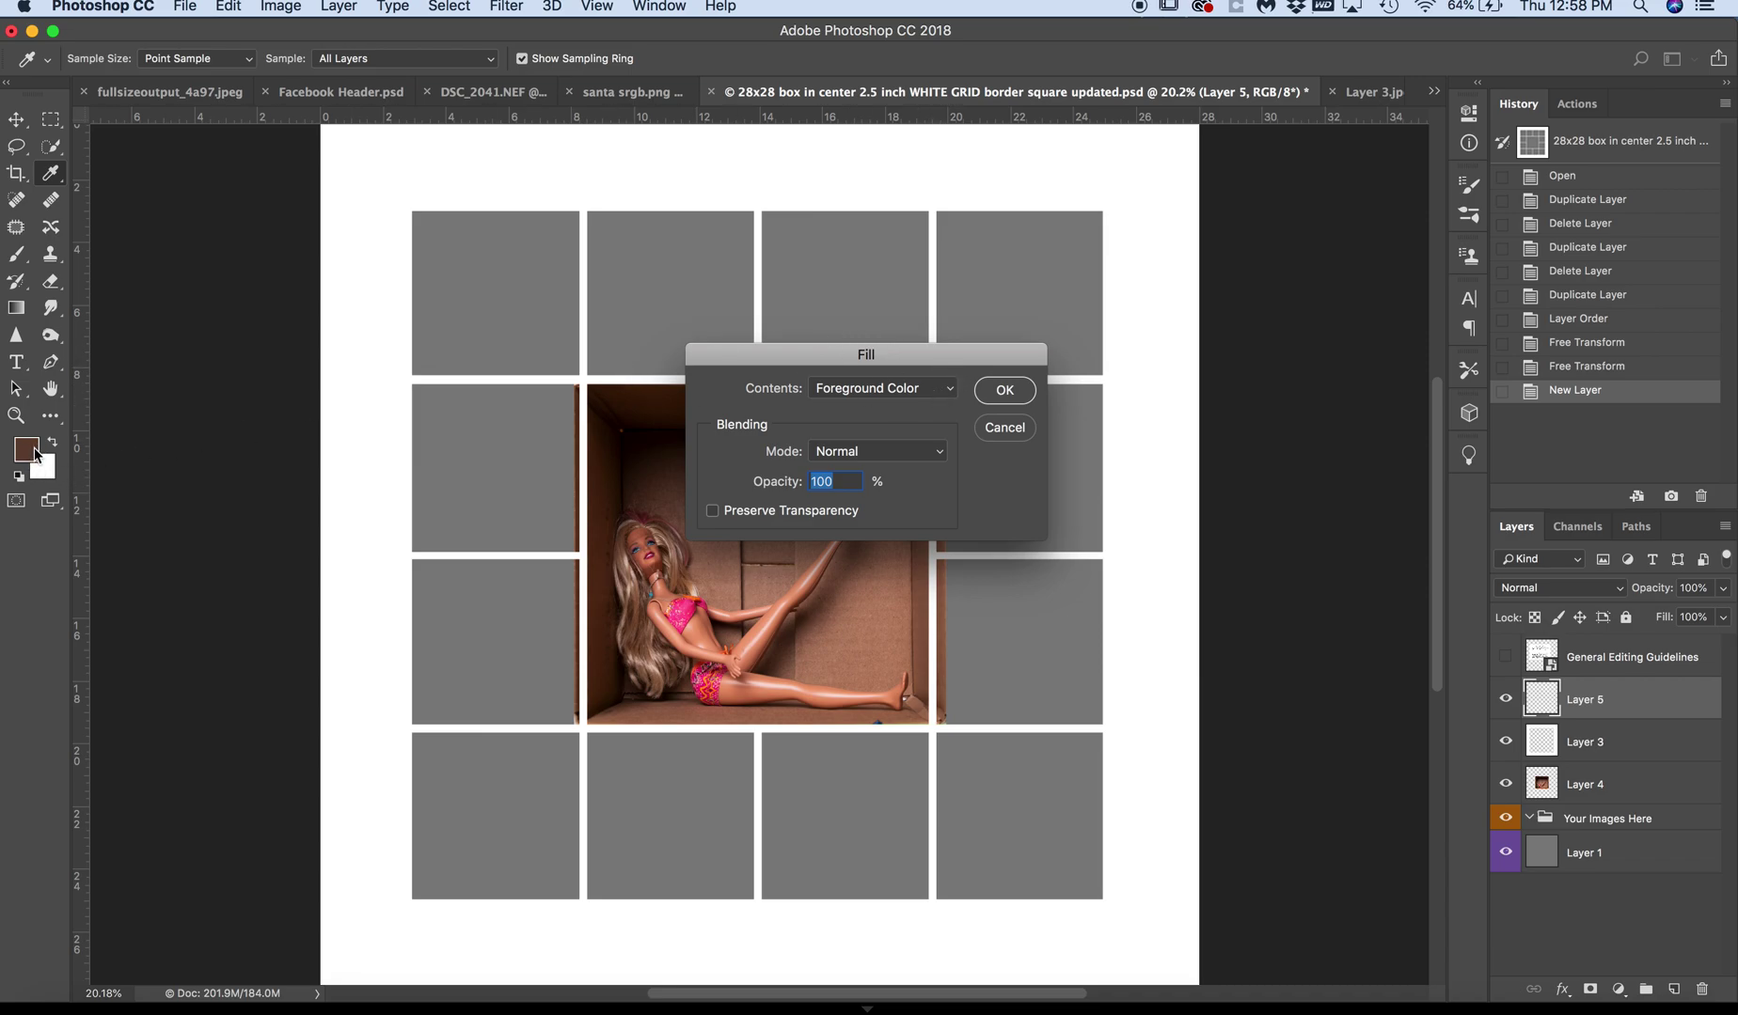
{"action": "left_click", "coordinate": [1005, 391]}
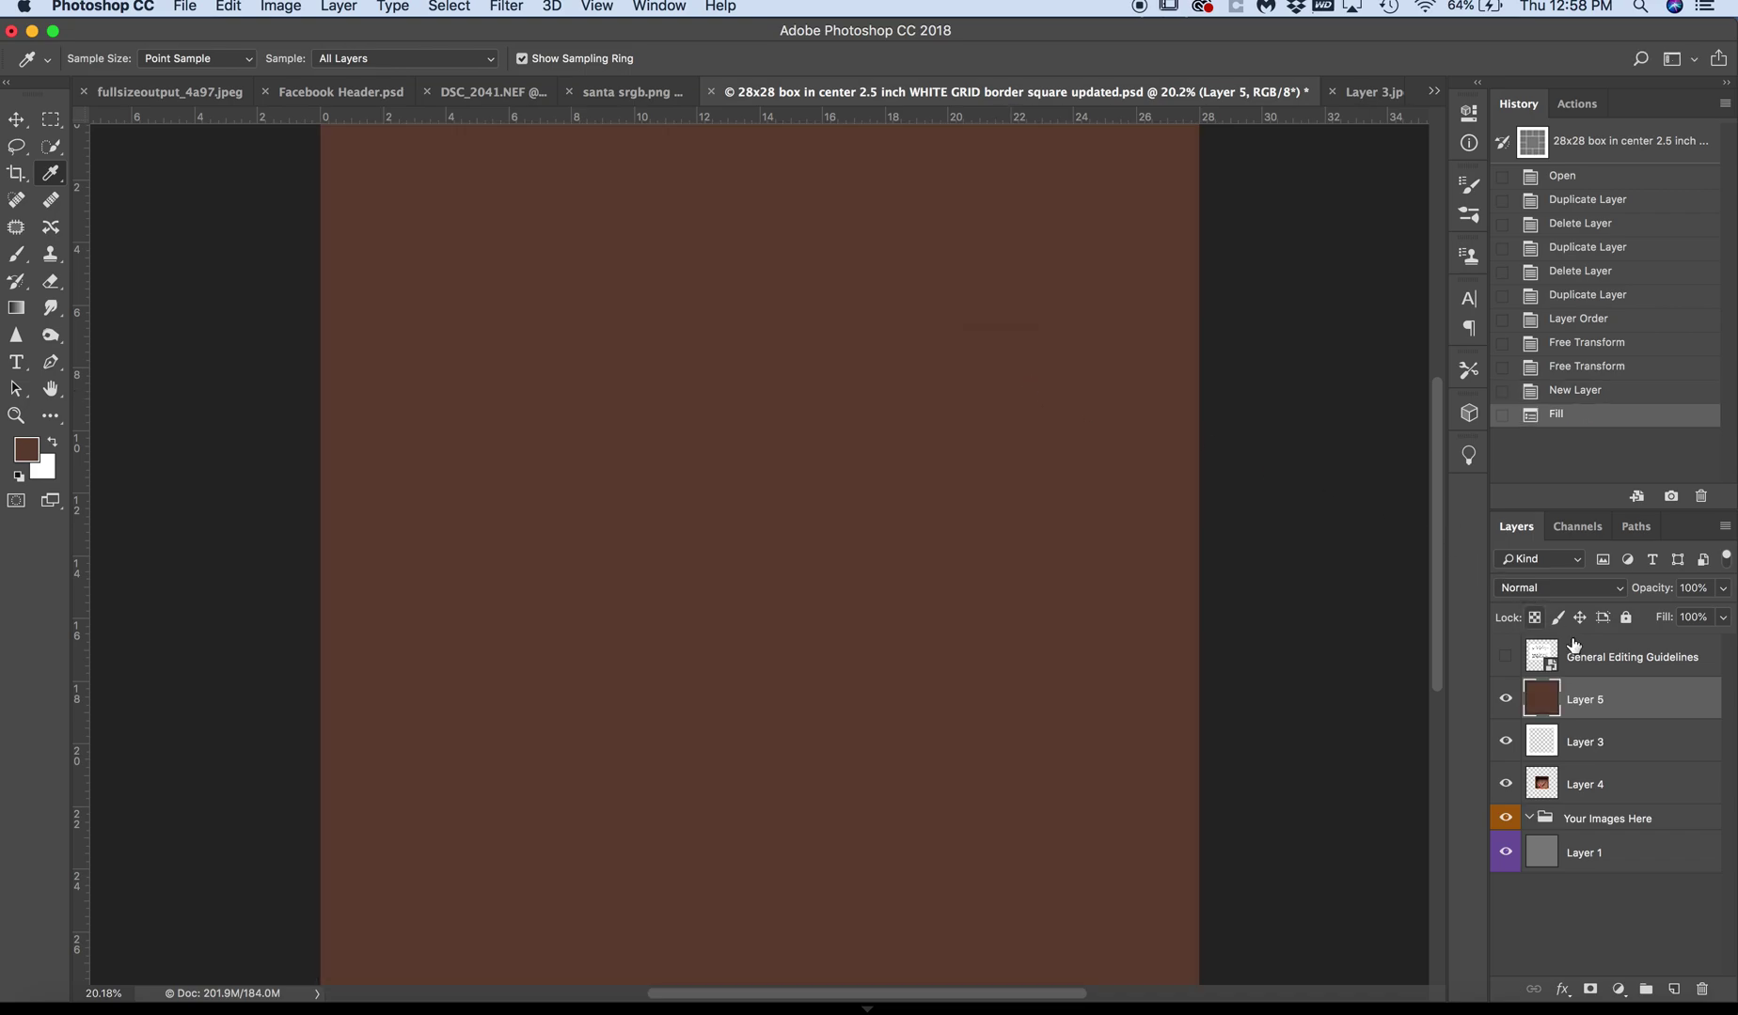
- Clip Layer 5 to the Layer 3 grid borders and hide Layer 1's grey placeholder squares
{"action": "right_click", "coordinate": [1632, 703]}
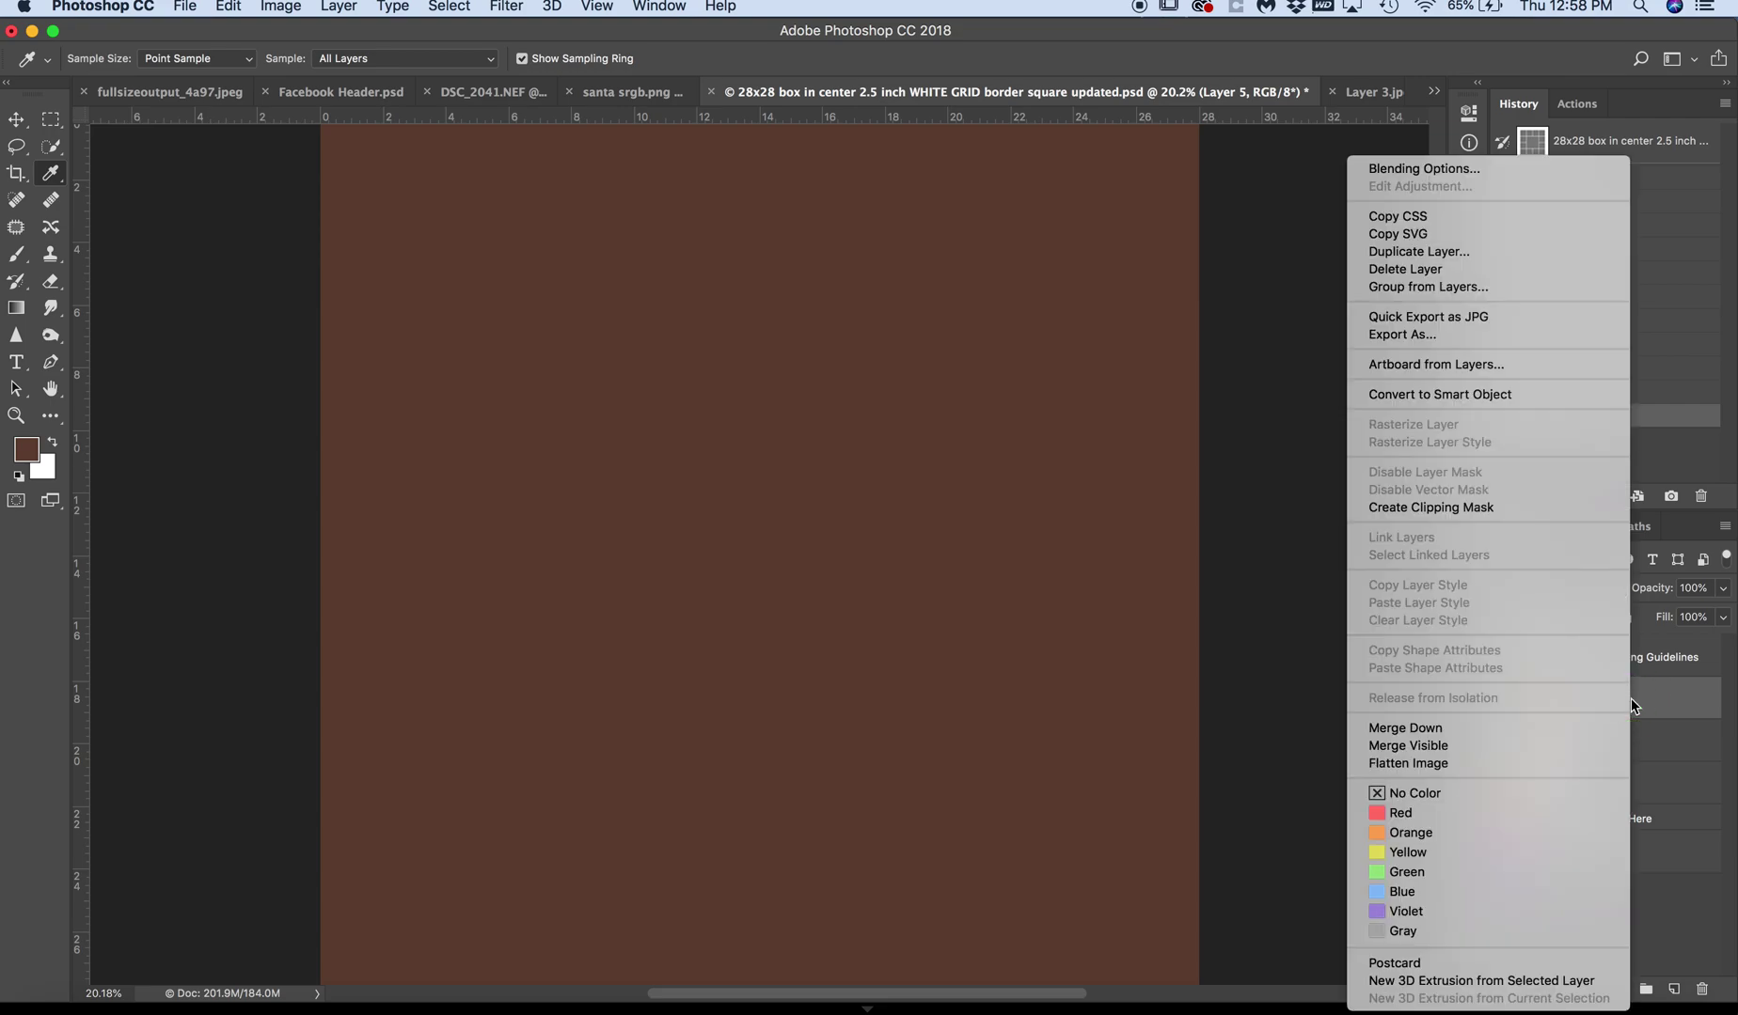
{"action": "left_click", "coordinate": [1530, 506]}
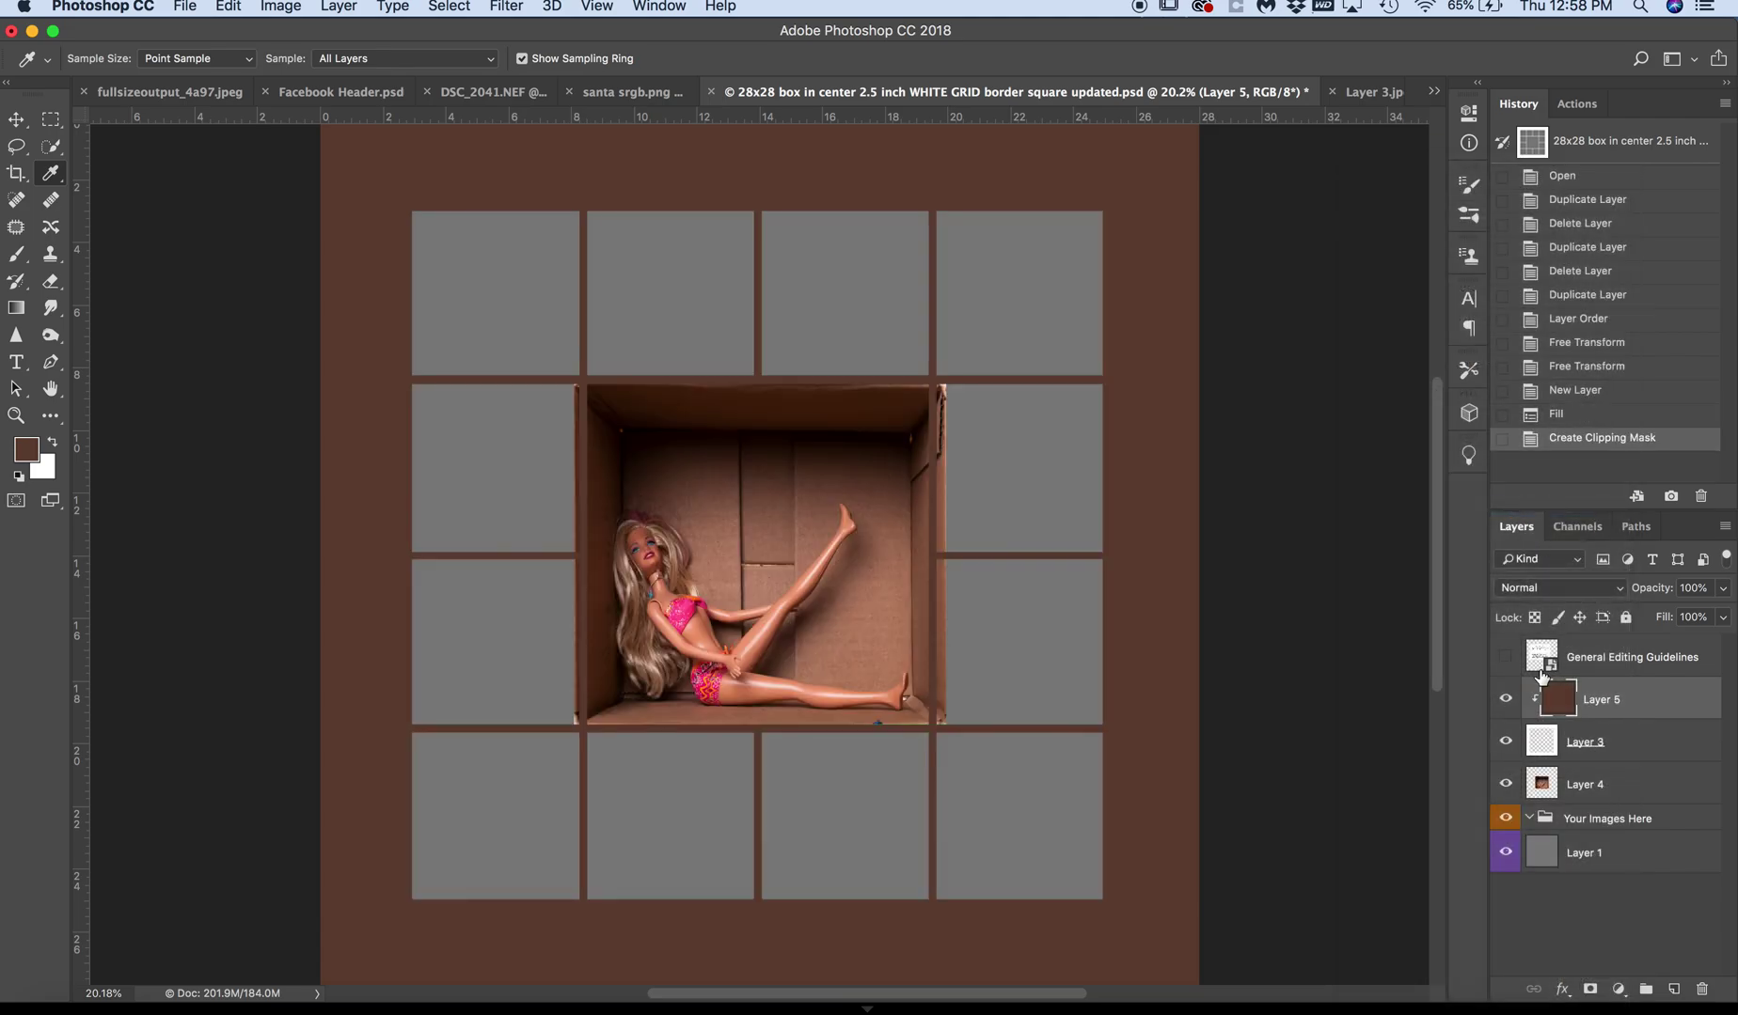
{"action": "left_click", "coordinate": [1506, 853]}
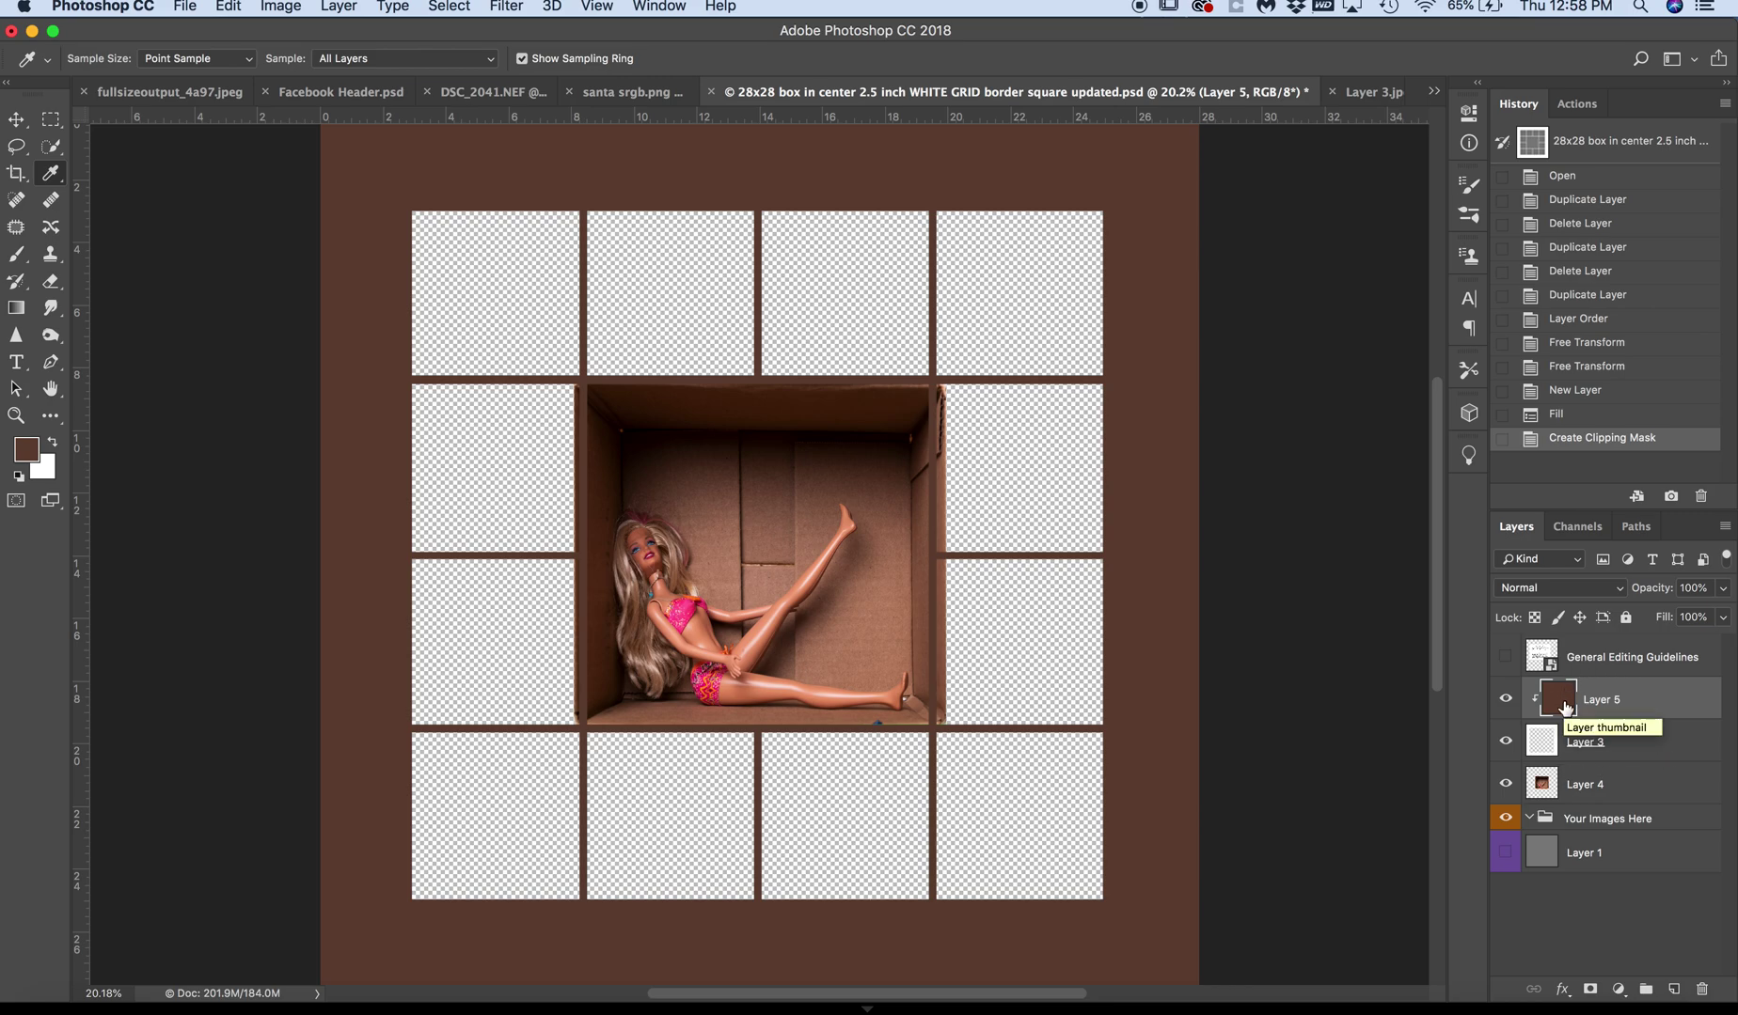
- Refill Layer 5 with a custom near-black brown, #170d09, eyedropped from the box
{"action": "left_click", "coordinate": [229, 7]}
{"action": "left_click", "coordinate": [339, 343]}
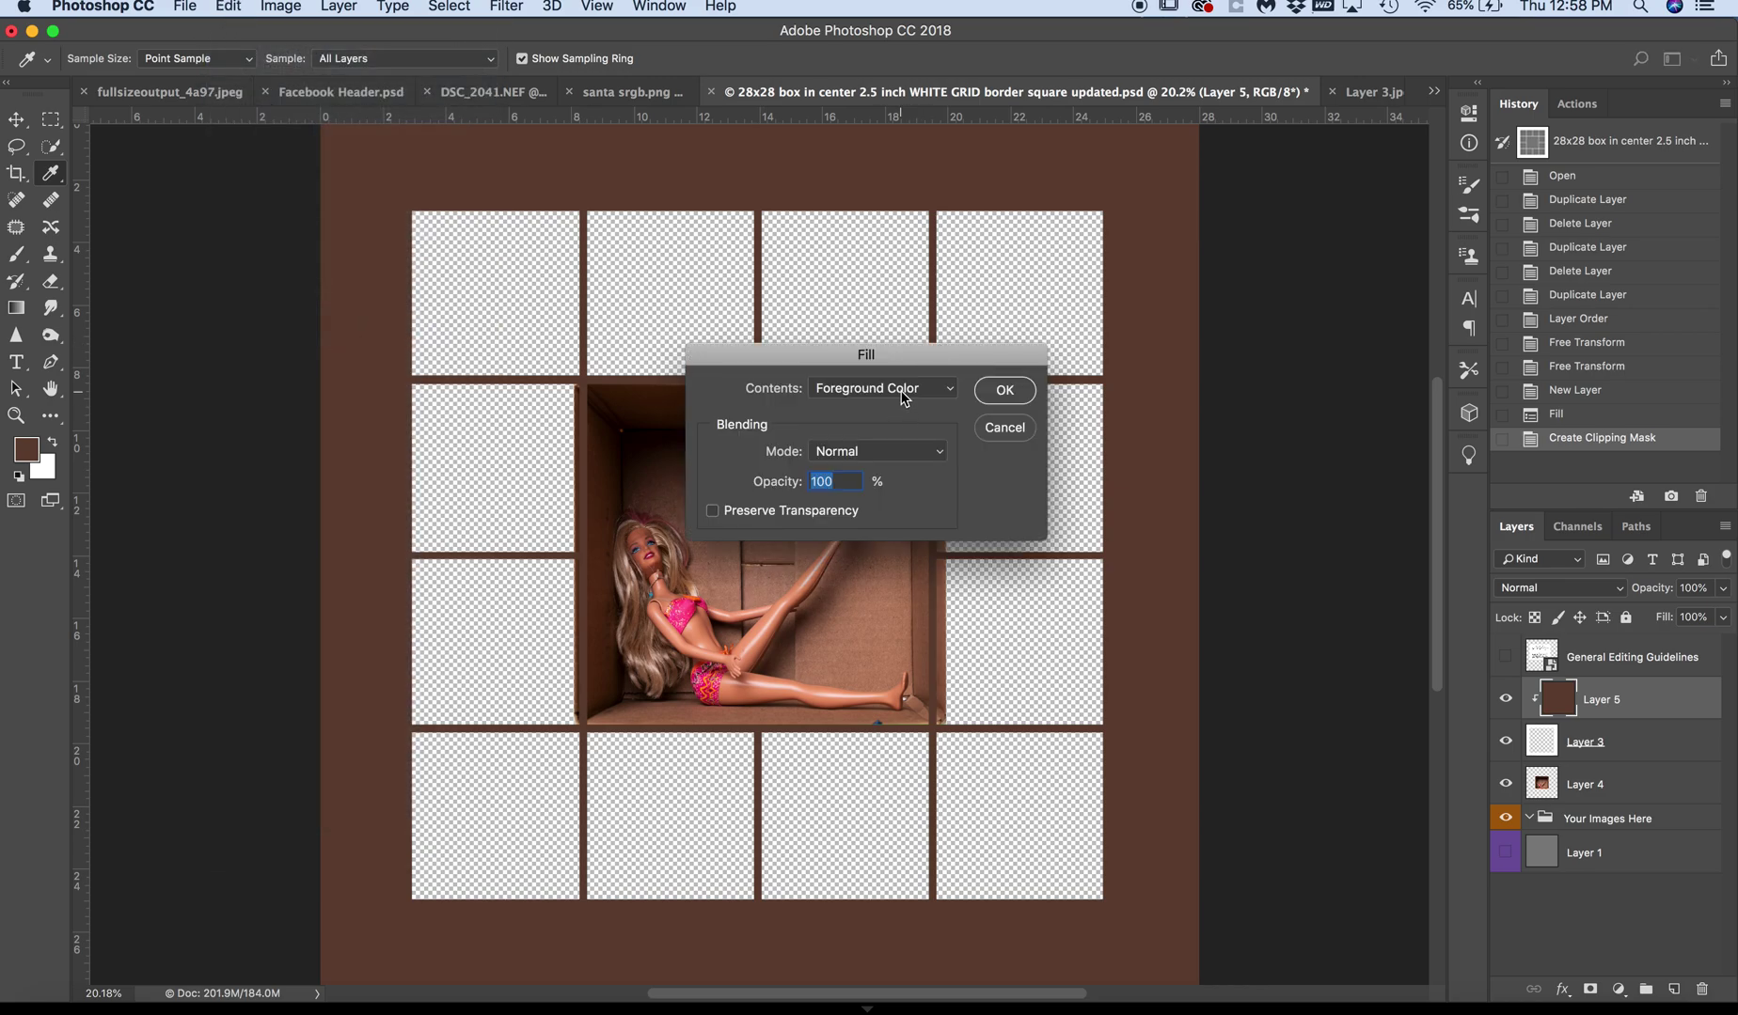
{"action": "left_click", "coordinate": [901, 399]}
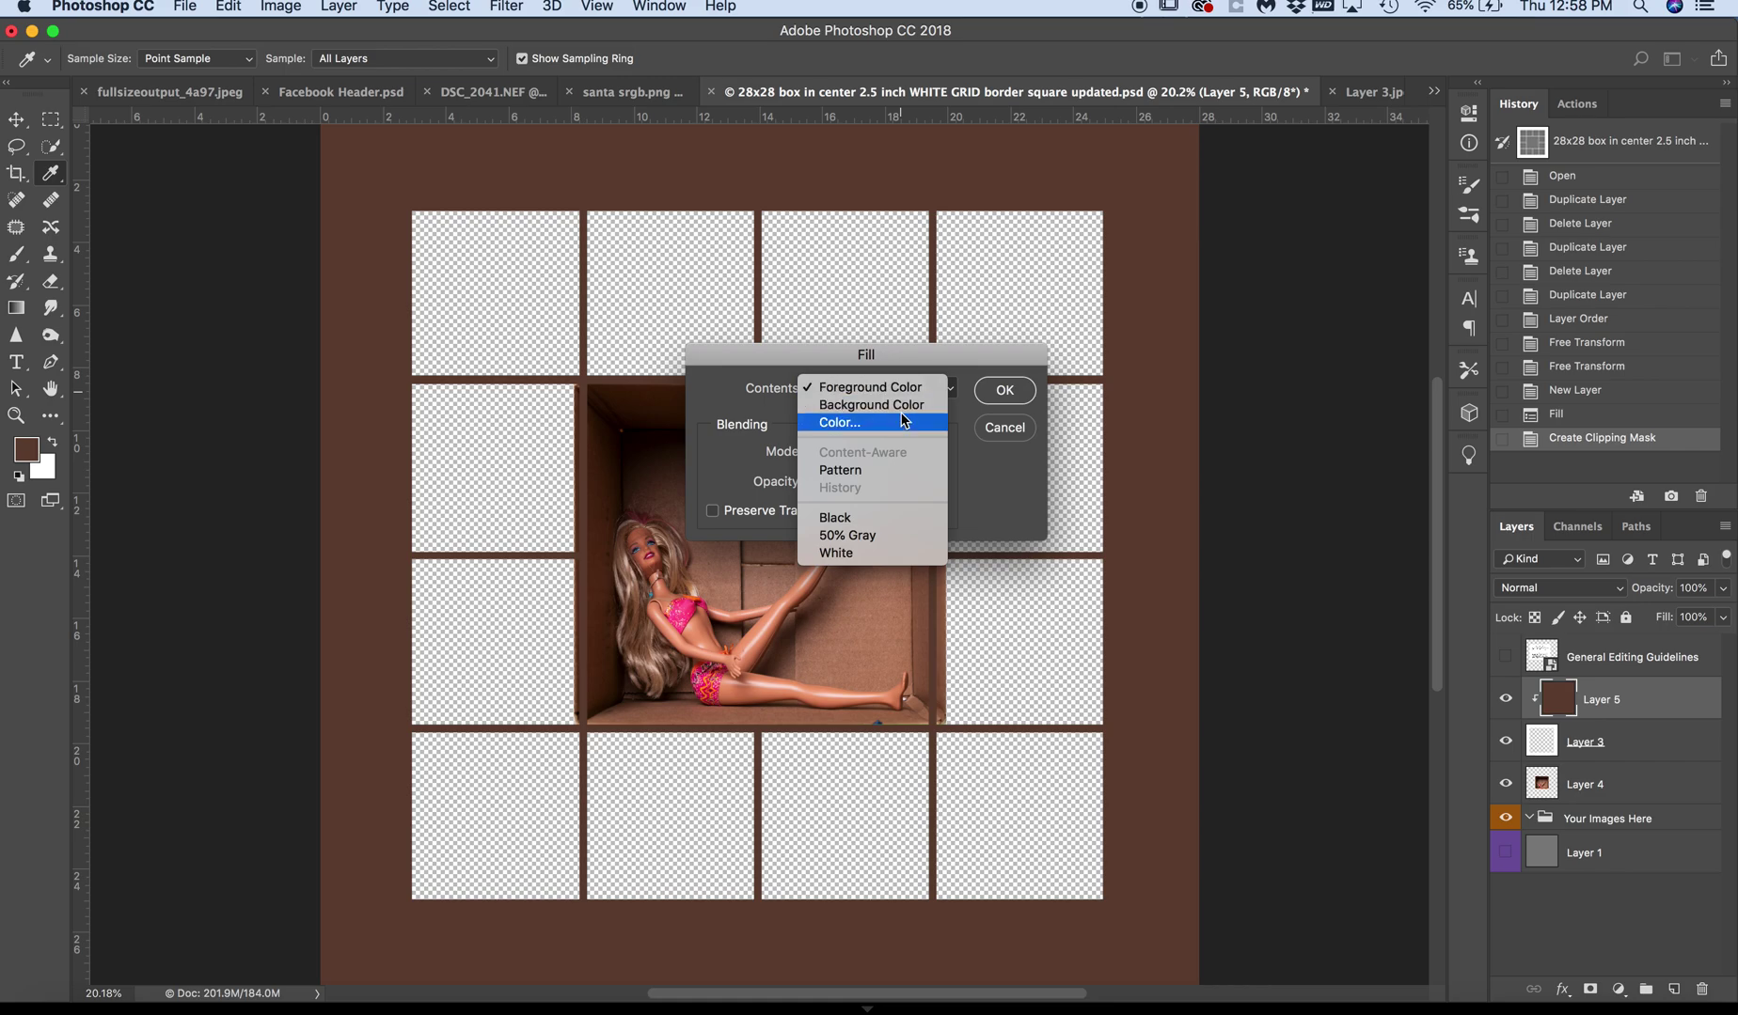
{"action": "left_click", "coordinate": [901, 423]}
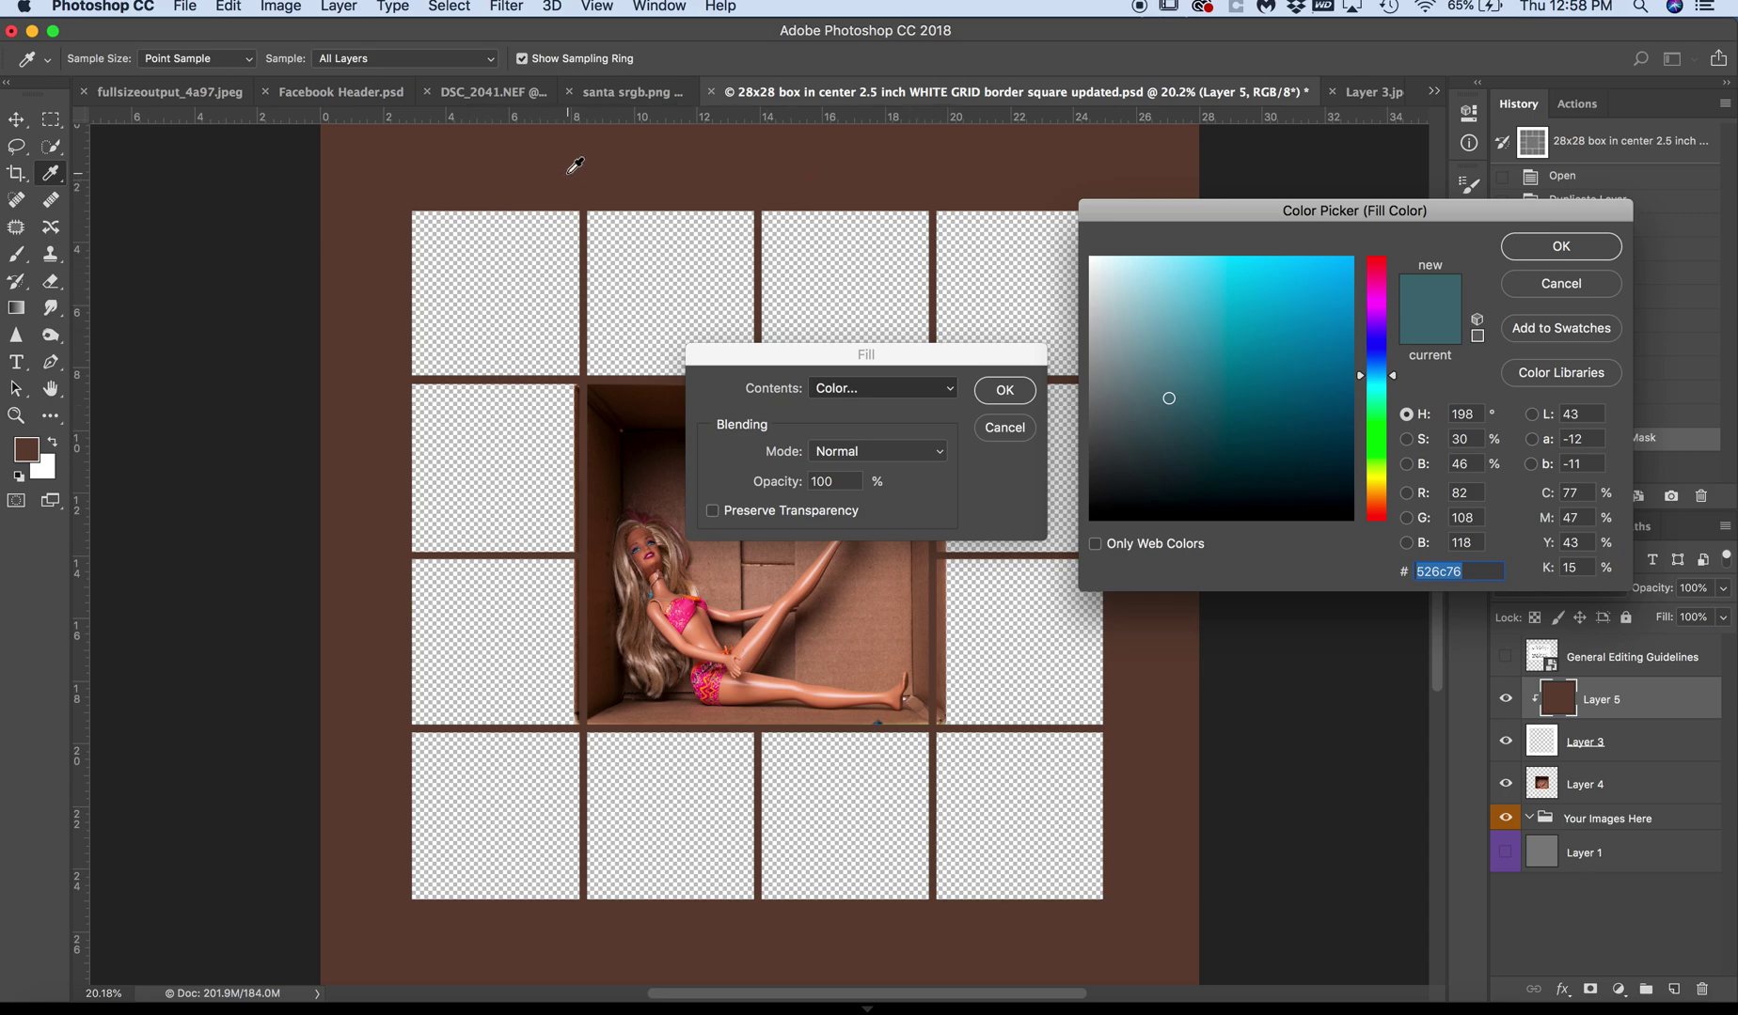
{"action": "left_click", "coordinate": [649, 448]}
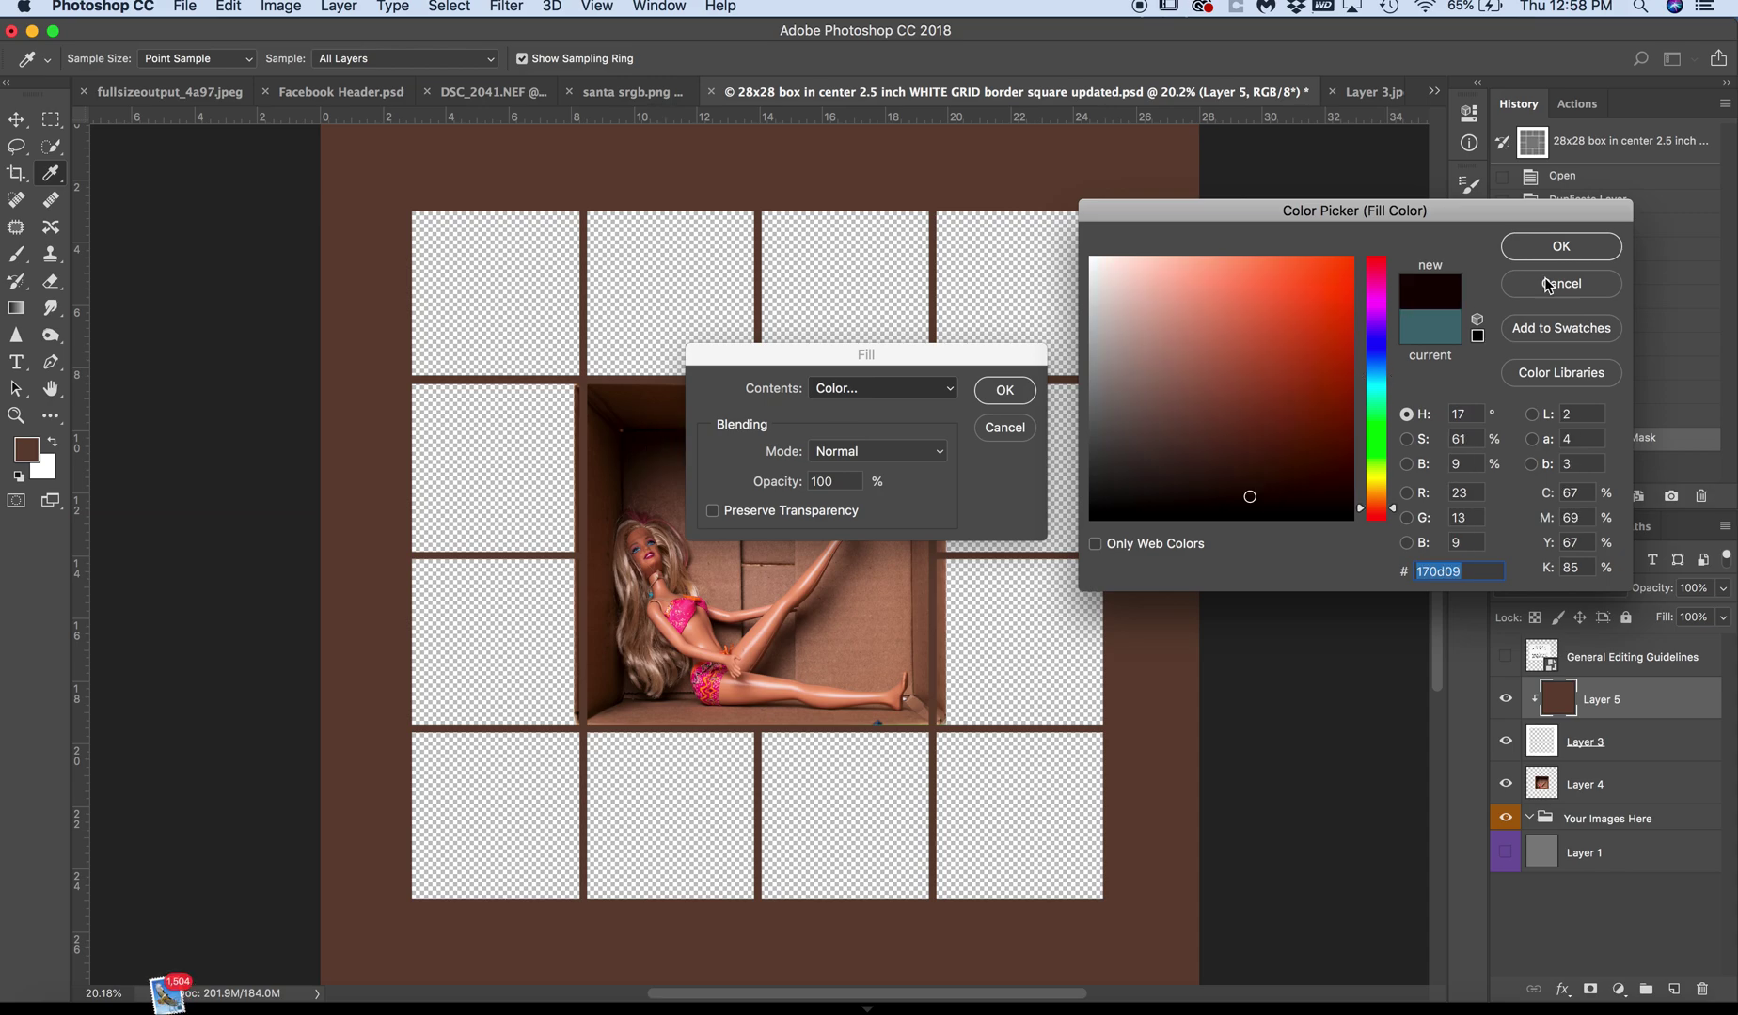
{"action": "left_click", "coordinate": [1531, 249]}
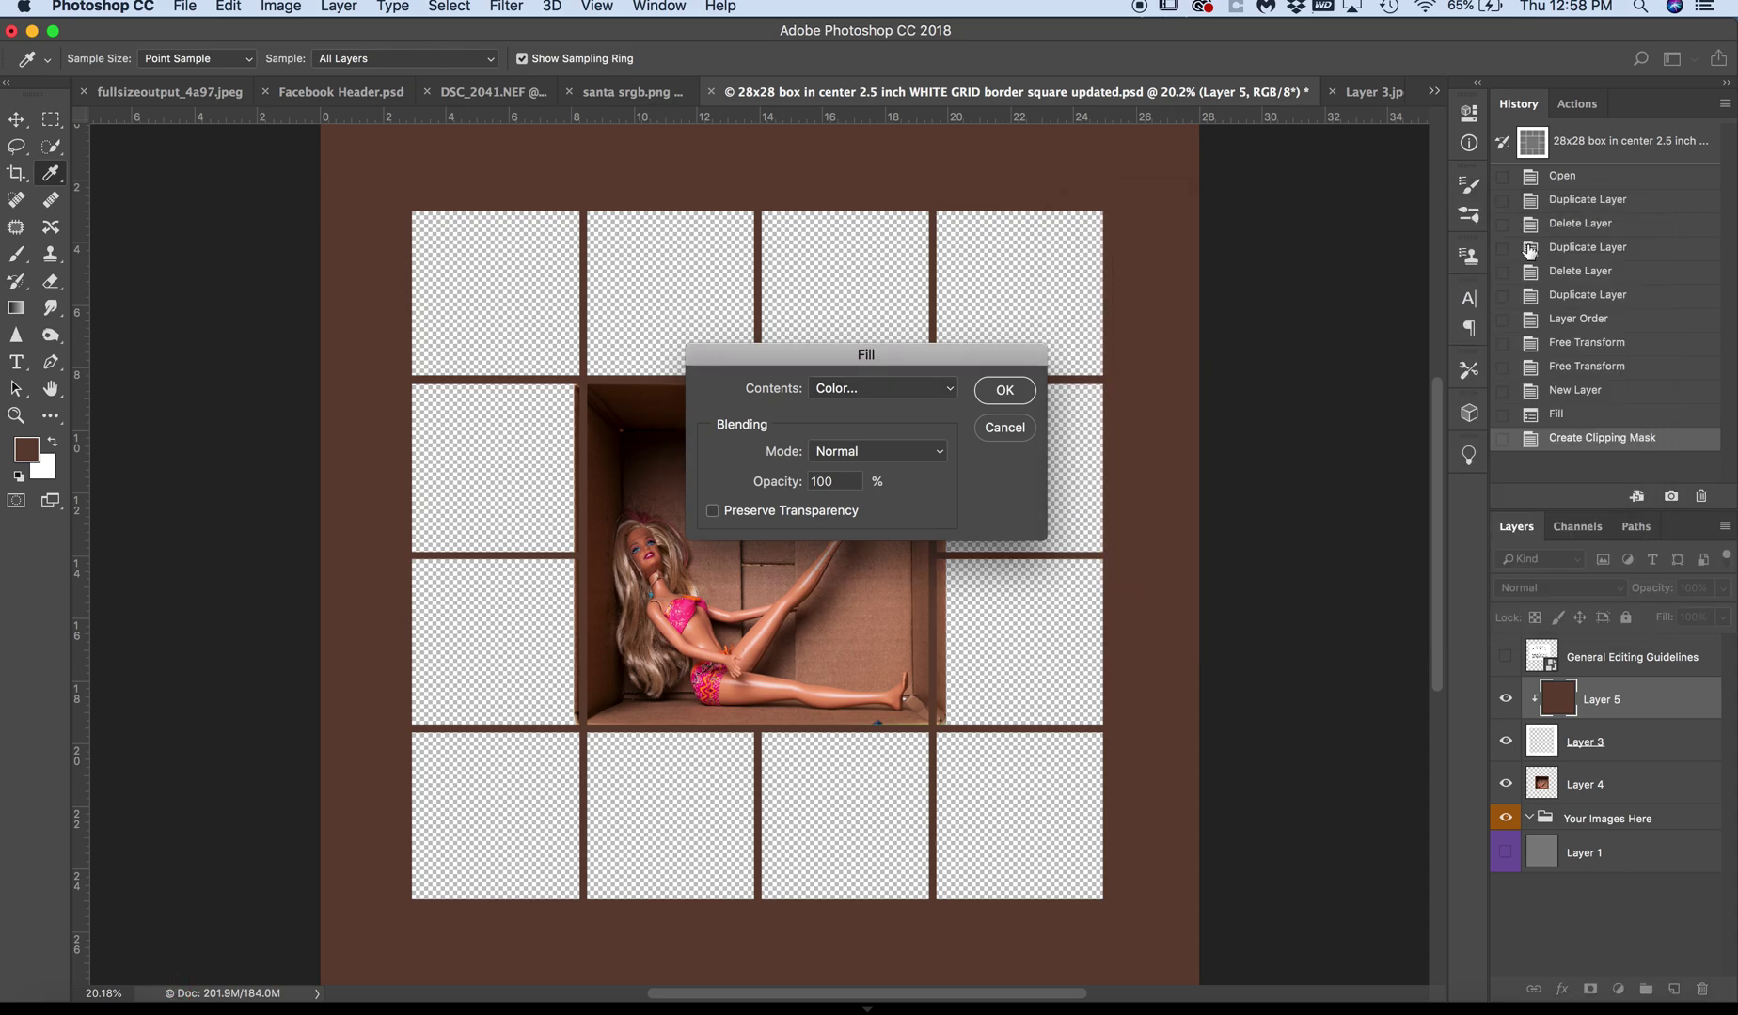
{"action": "left_click", "coordinate": [1005, 391]}
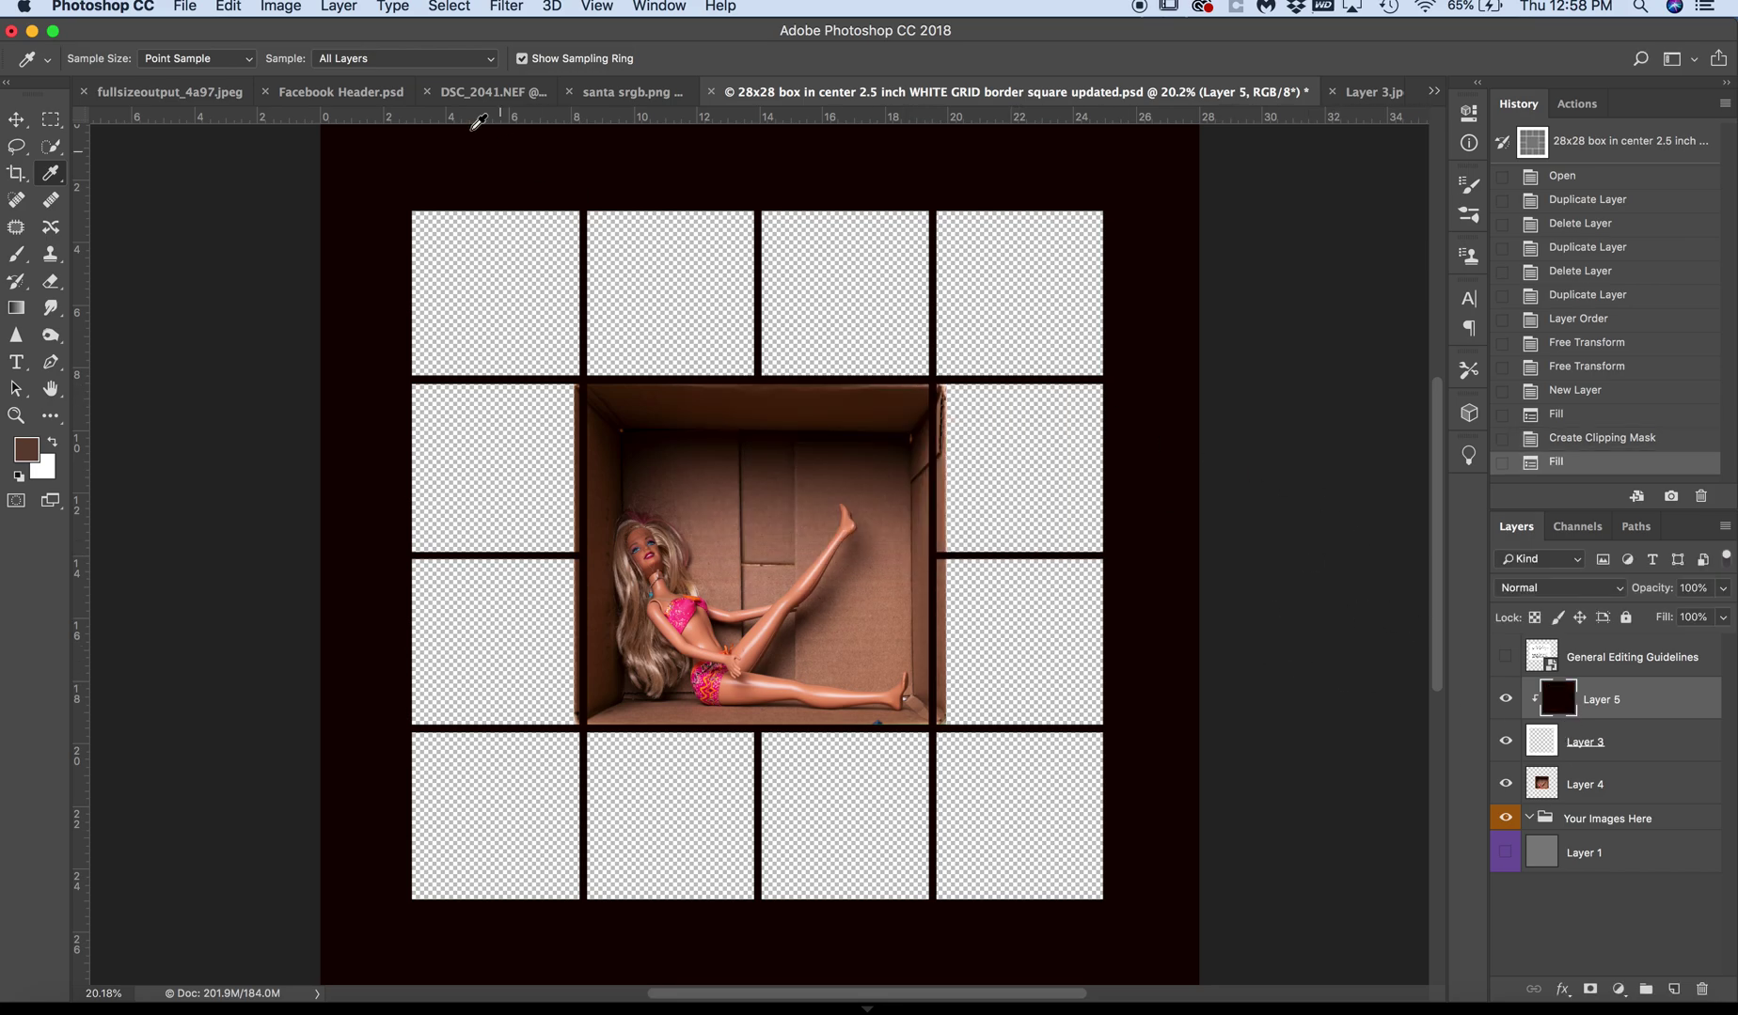
- Refill Layer 5 with the box's custom tan colour #b18b6f
{"action": "left_click", "coordinate": [222, 6]}
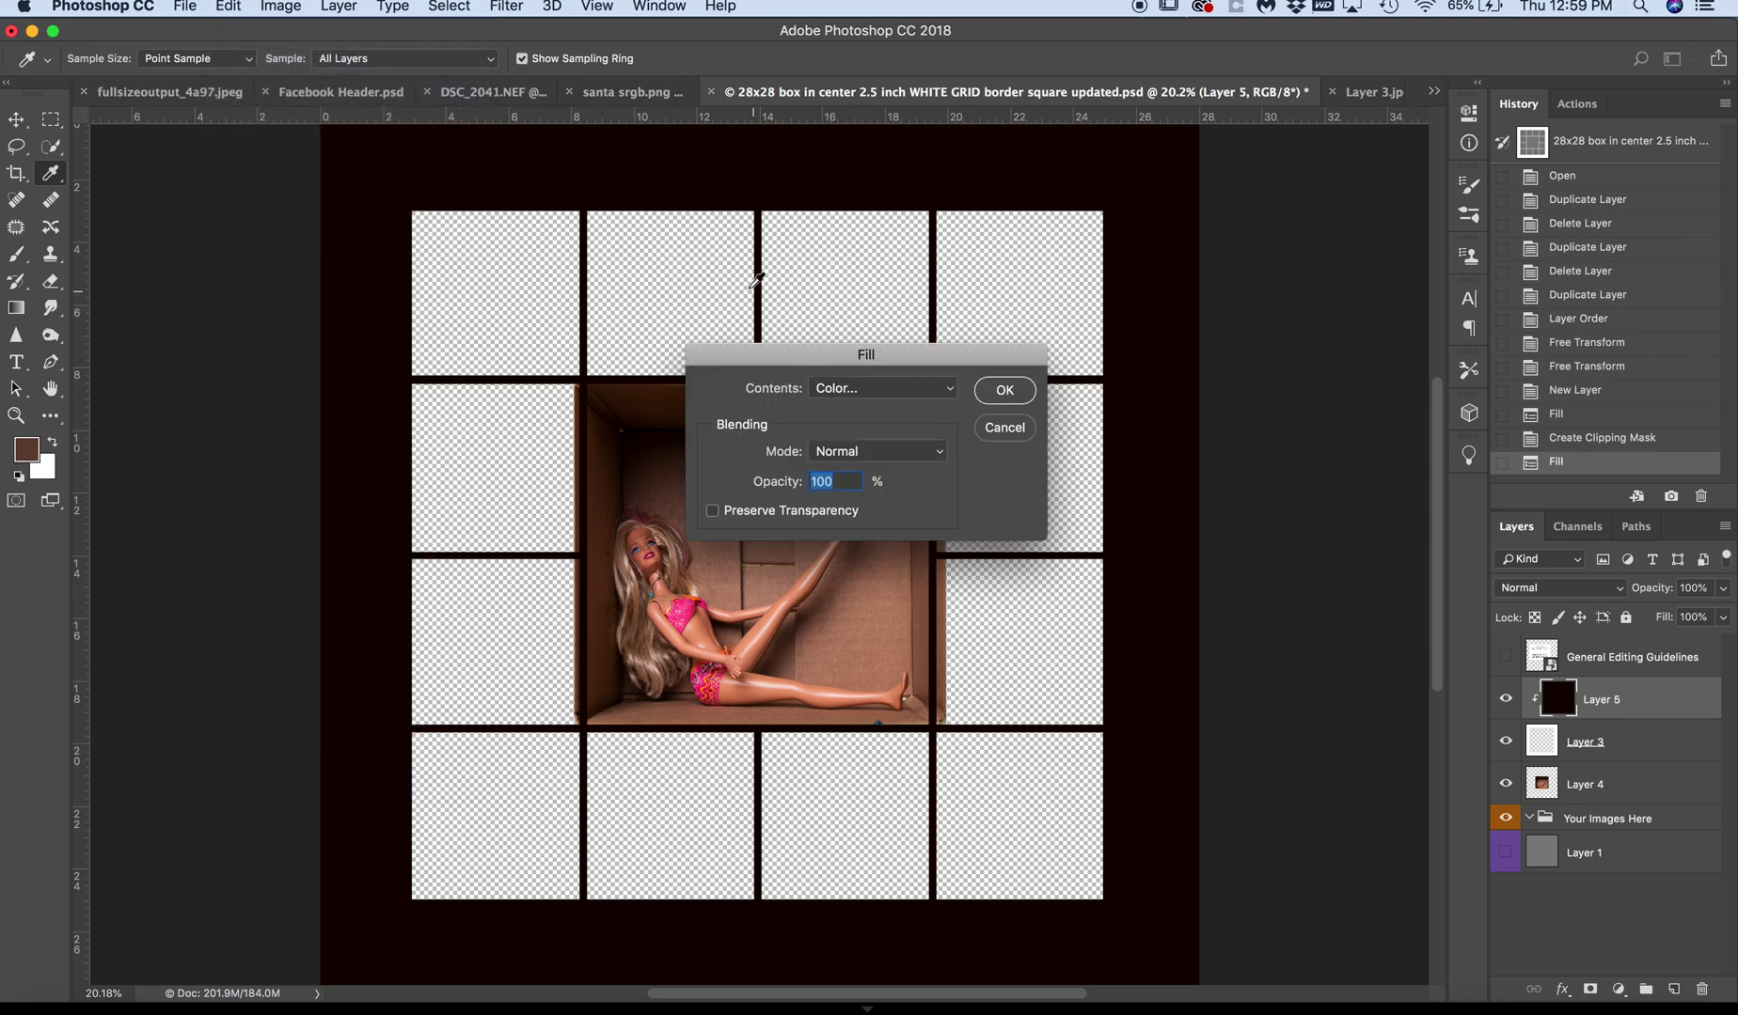
{"action": "left_click", "coordinate": [880, 664]}
{"action": "left_click", "coordinate": [1022, 388]}
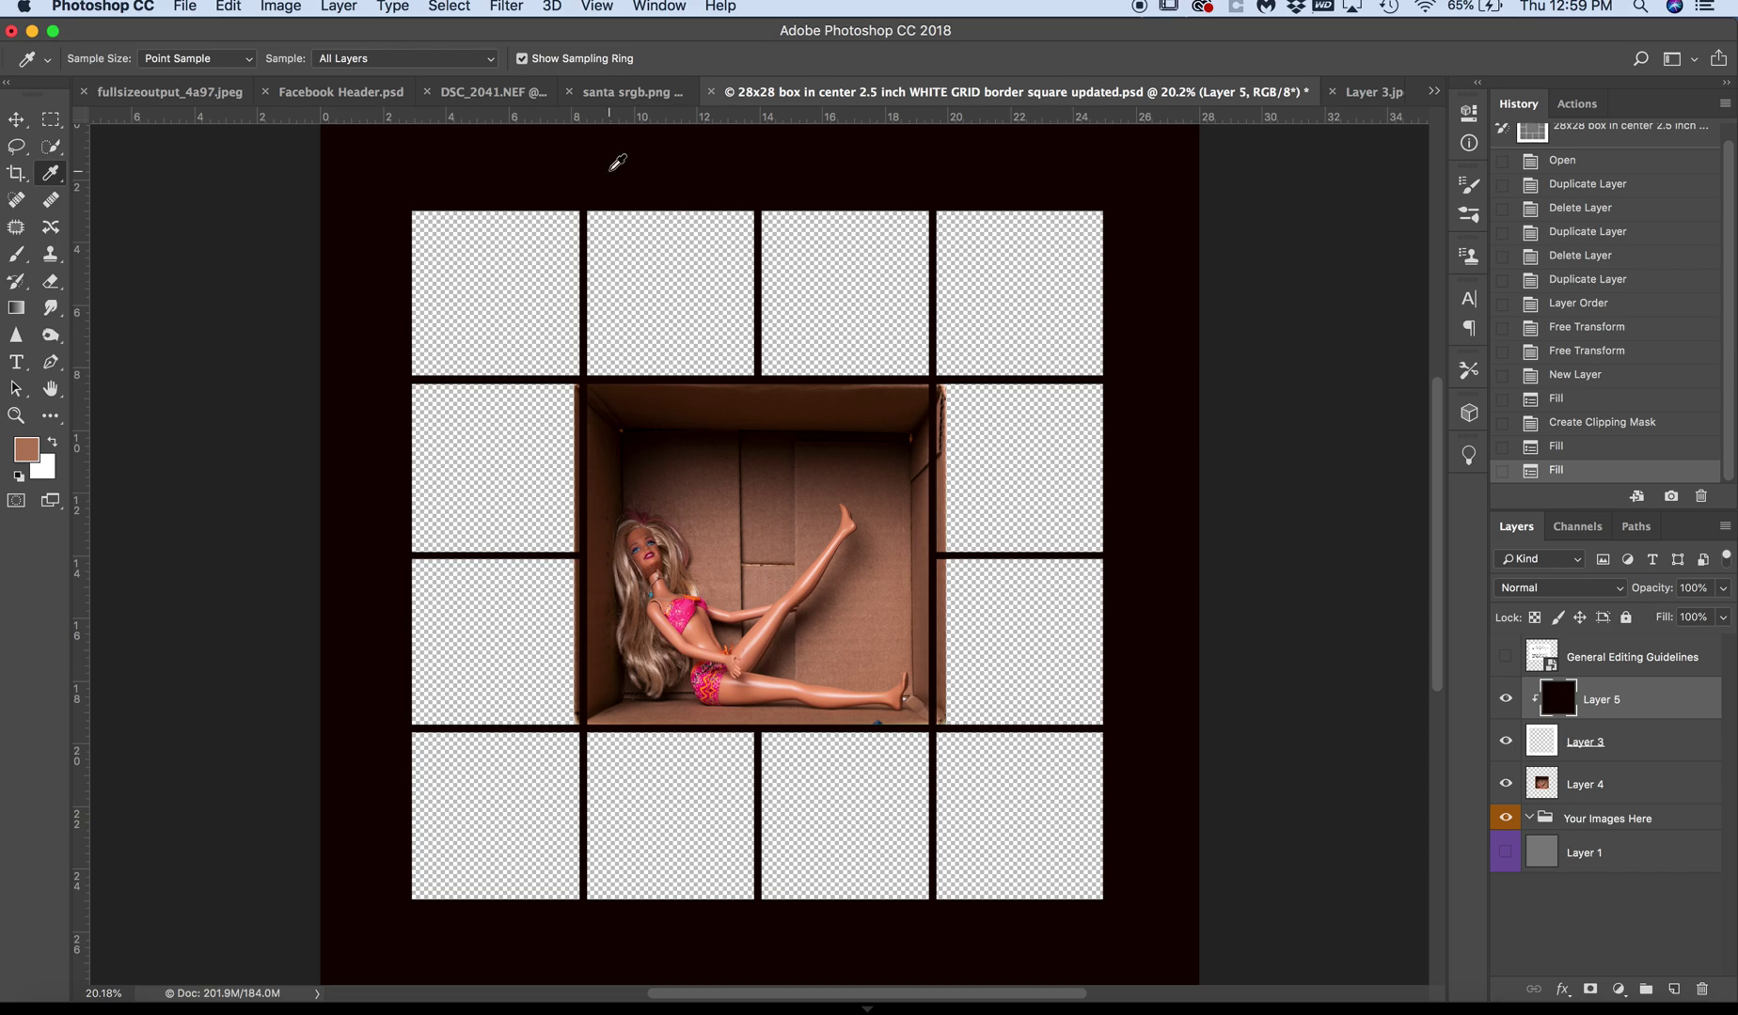
{"action": "left_click", "coordinate": [228, 8]}
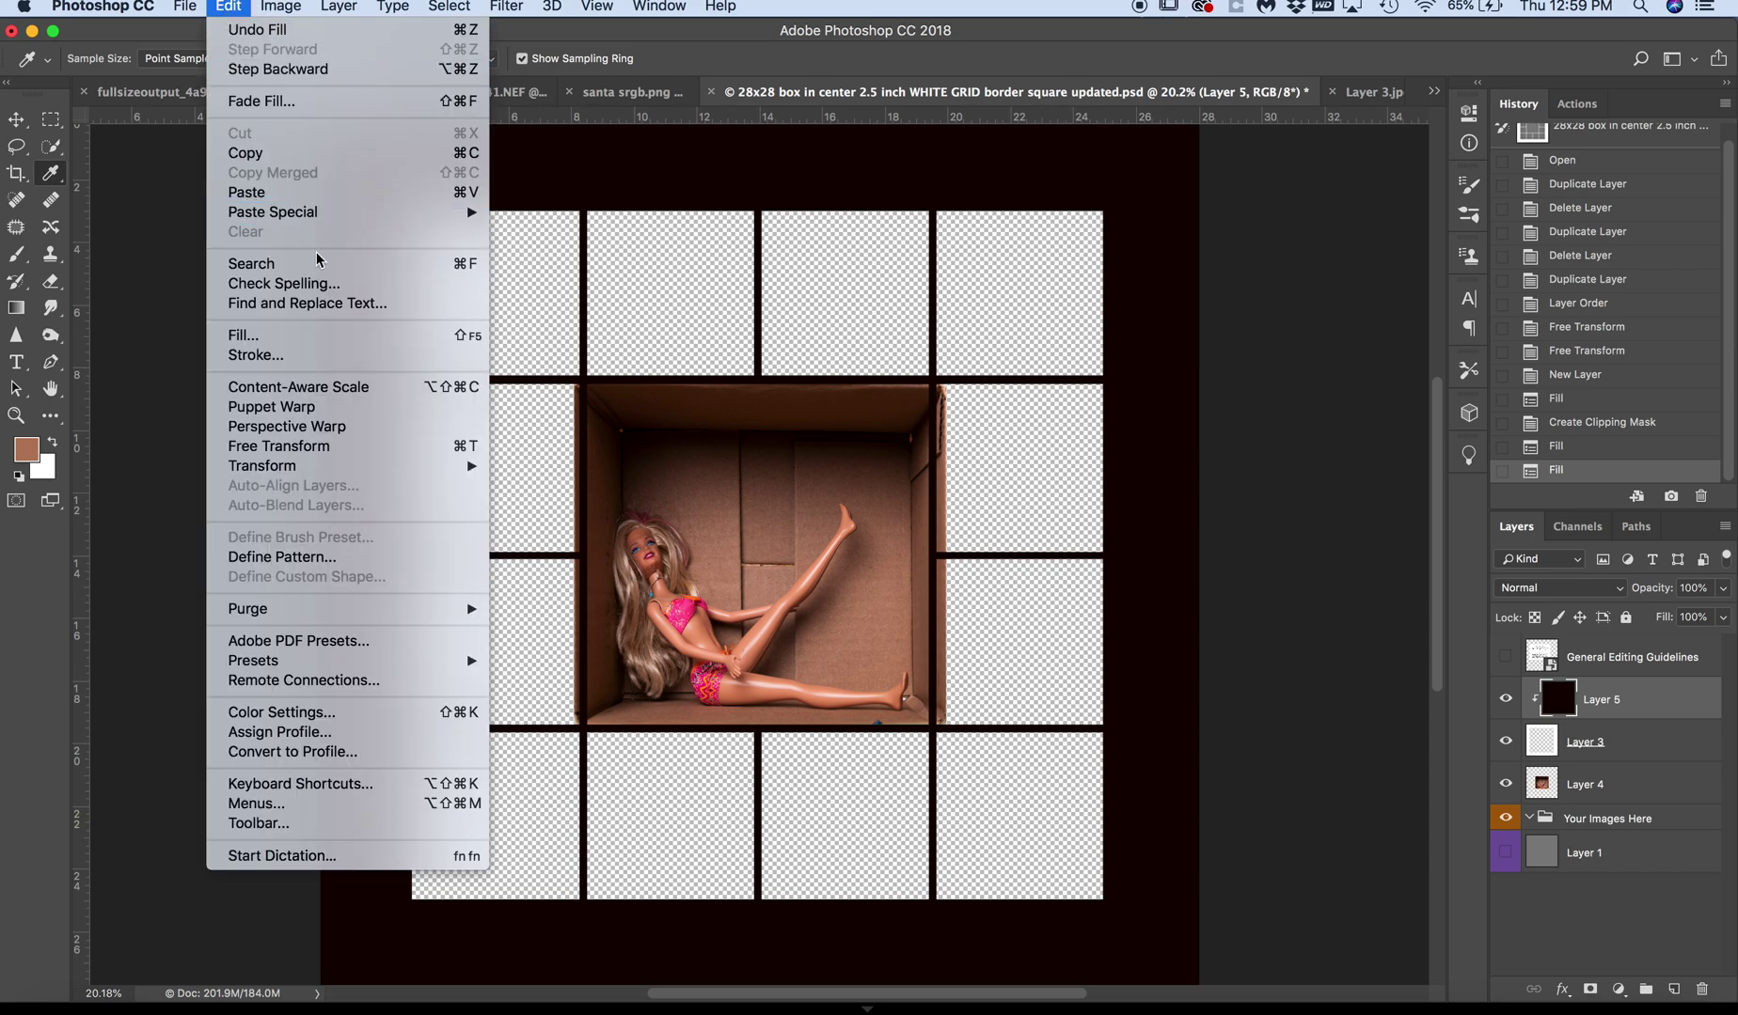
{"action": "left_click", "coordinate": [329, 337]}
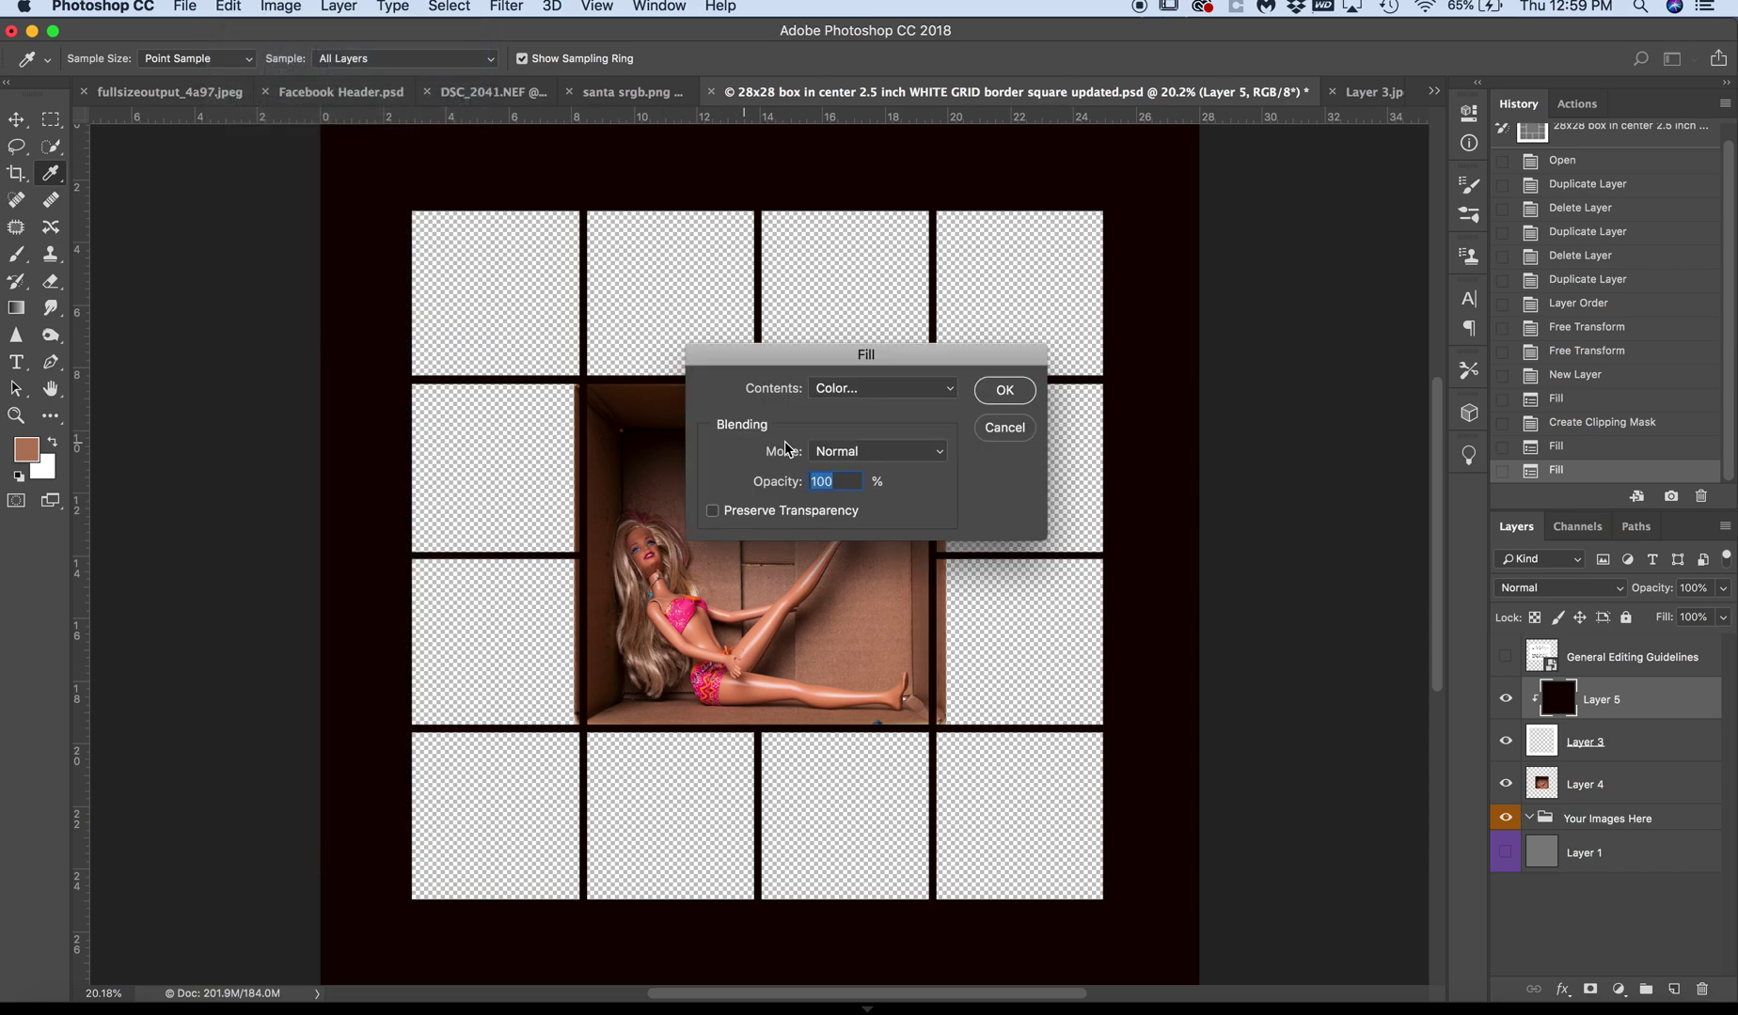
{"action": "left_click", "coordinate": [882, 388]}
{"action": "left_click", "coordinate": [882, 395]}
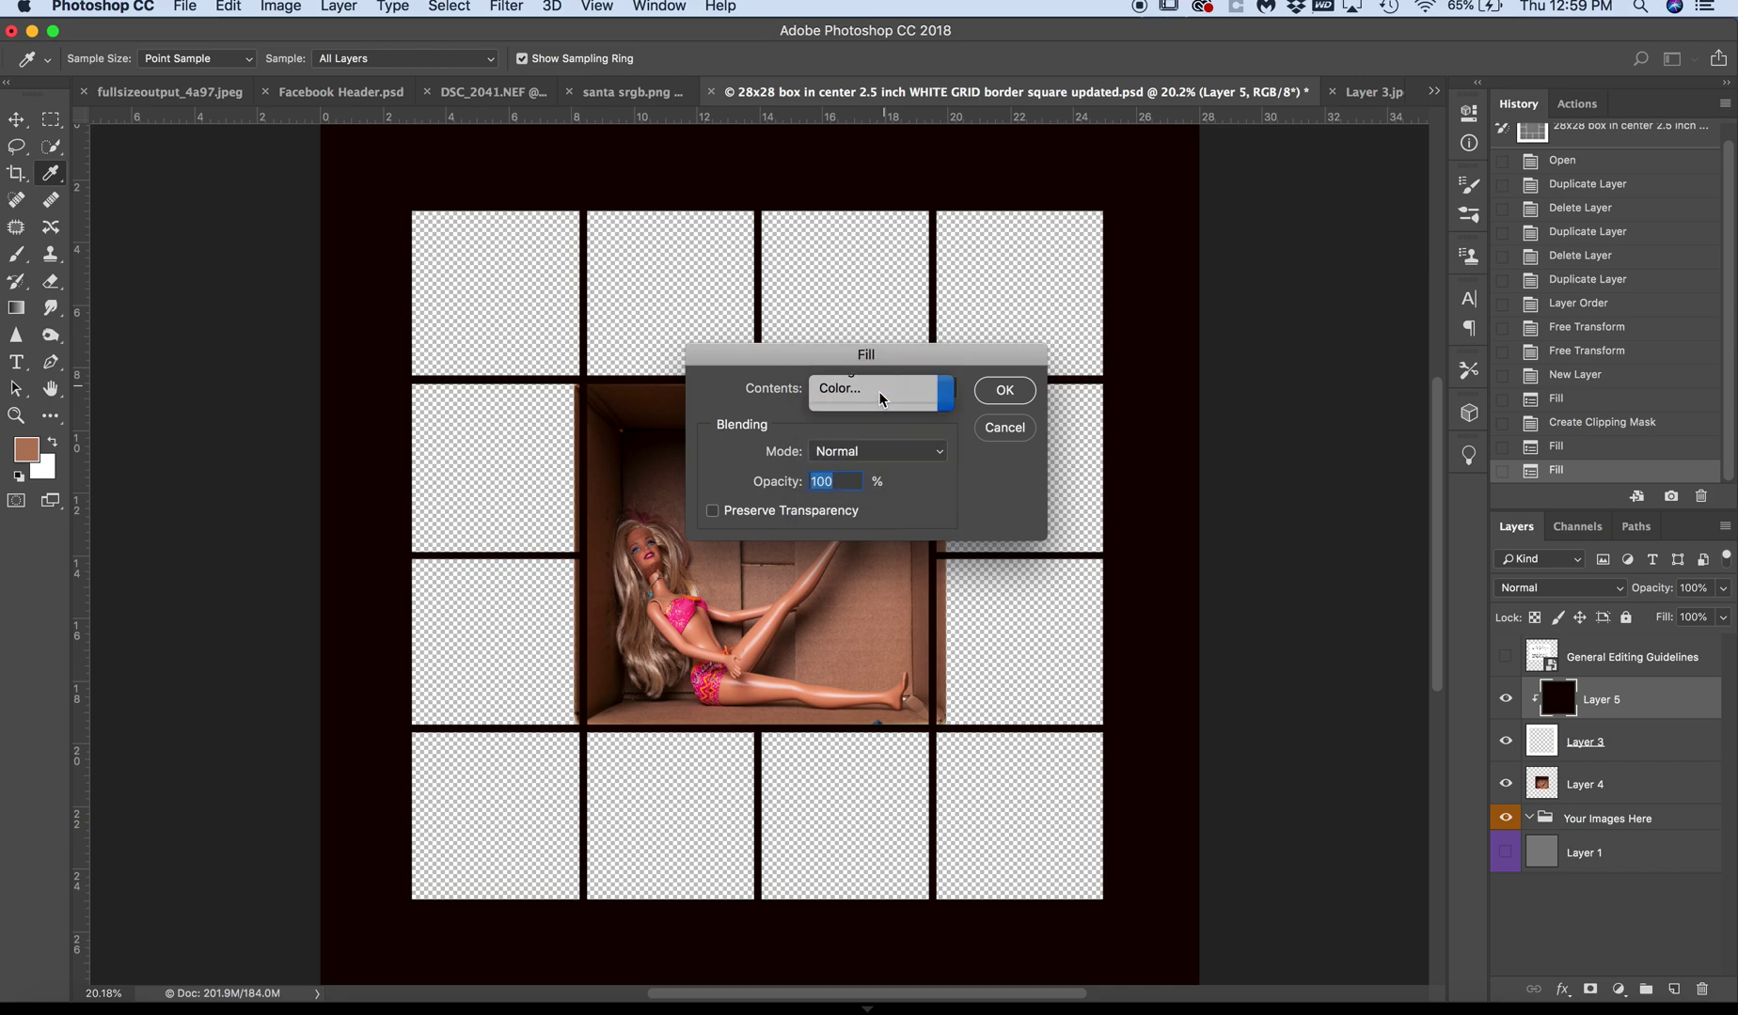
{"action": "left_click", "coordinate": [868, 617]}
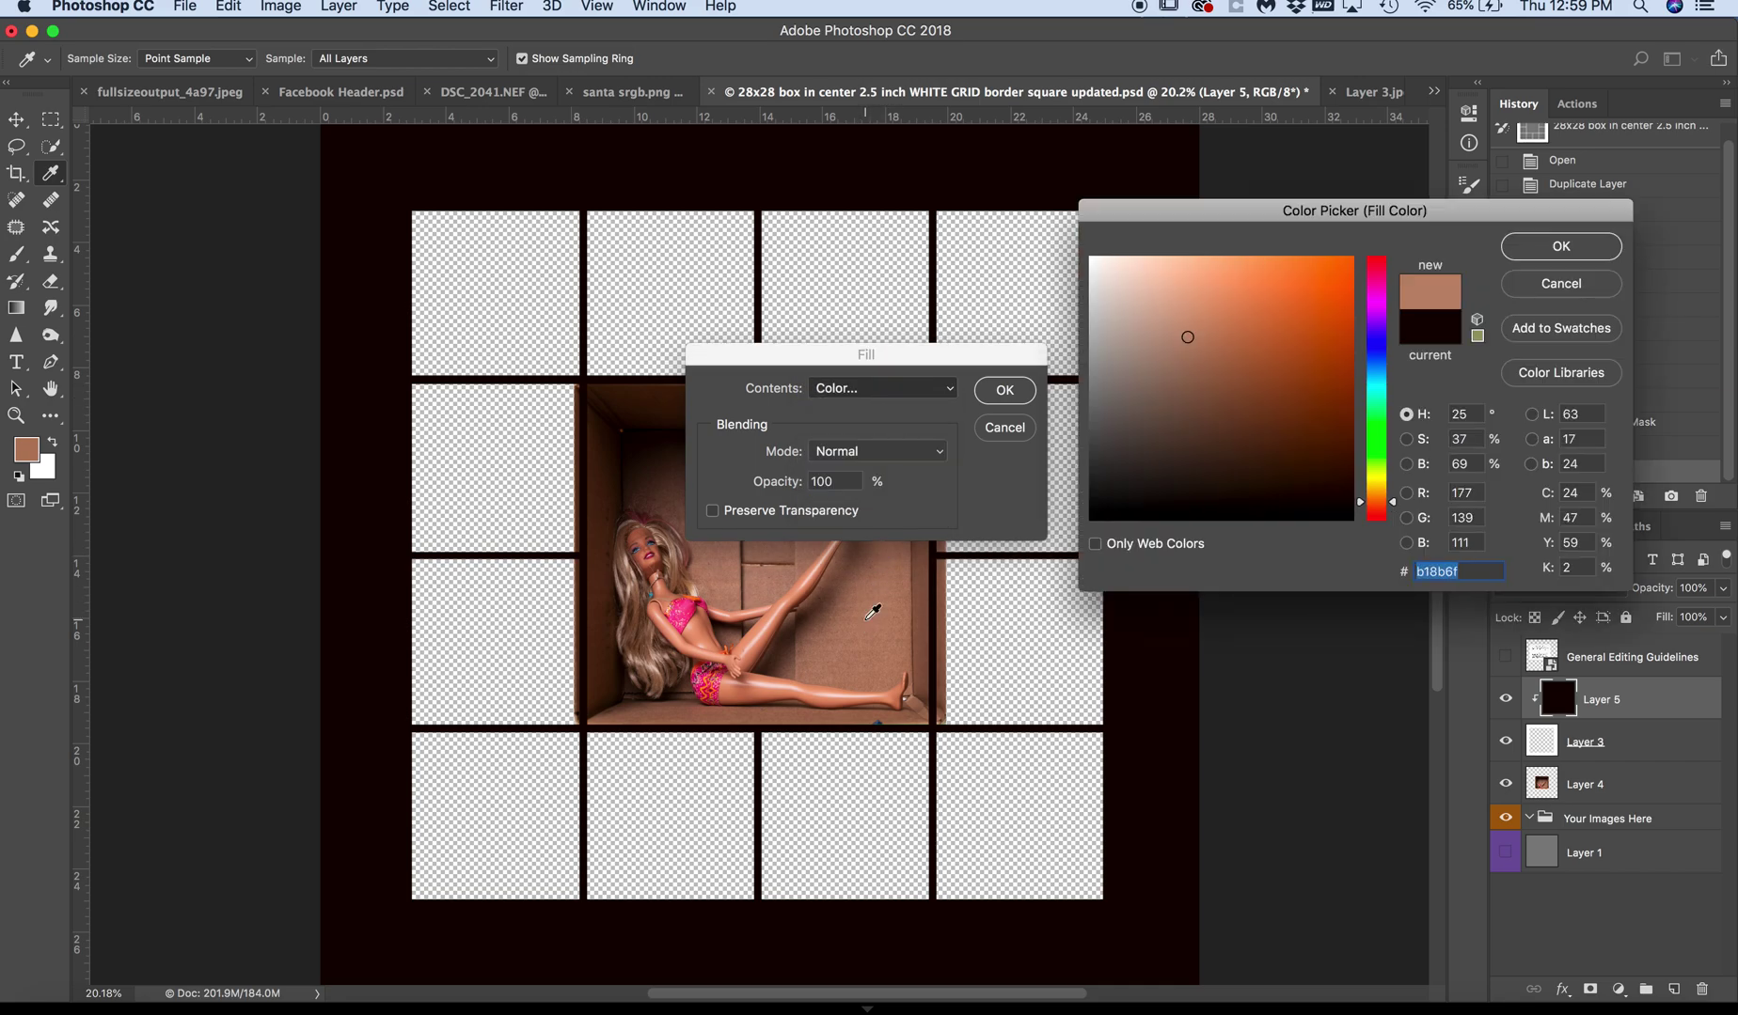
{"action": "left_click", "coordinate": [1559, 250]}
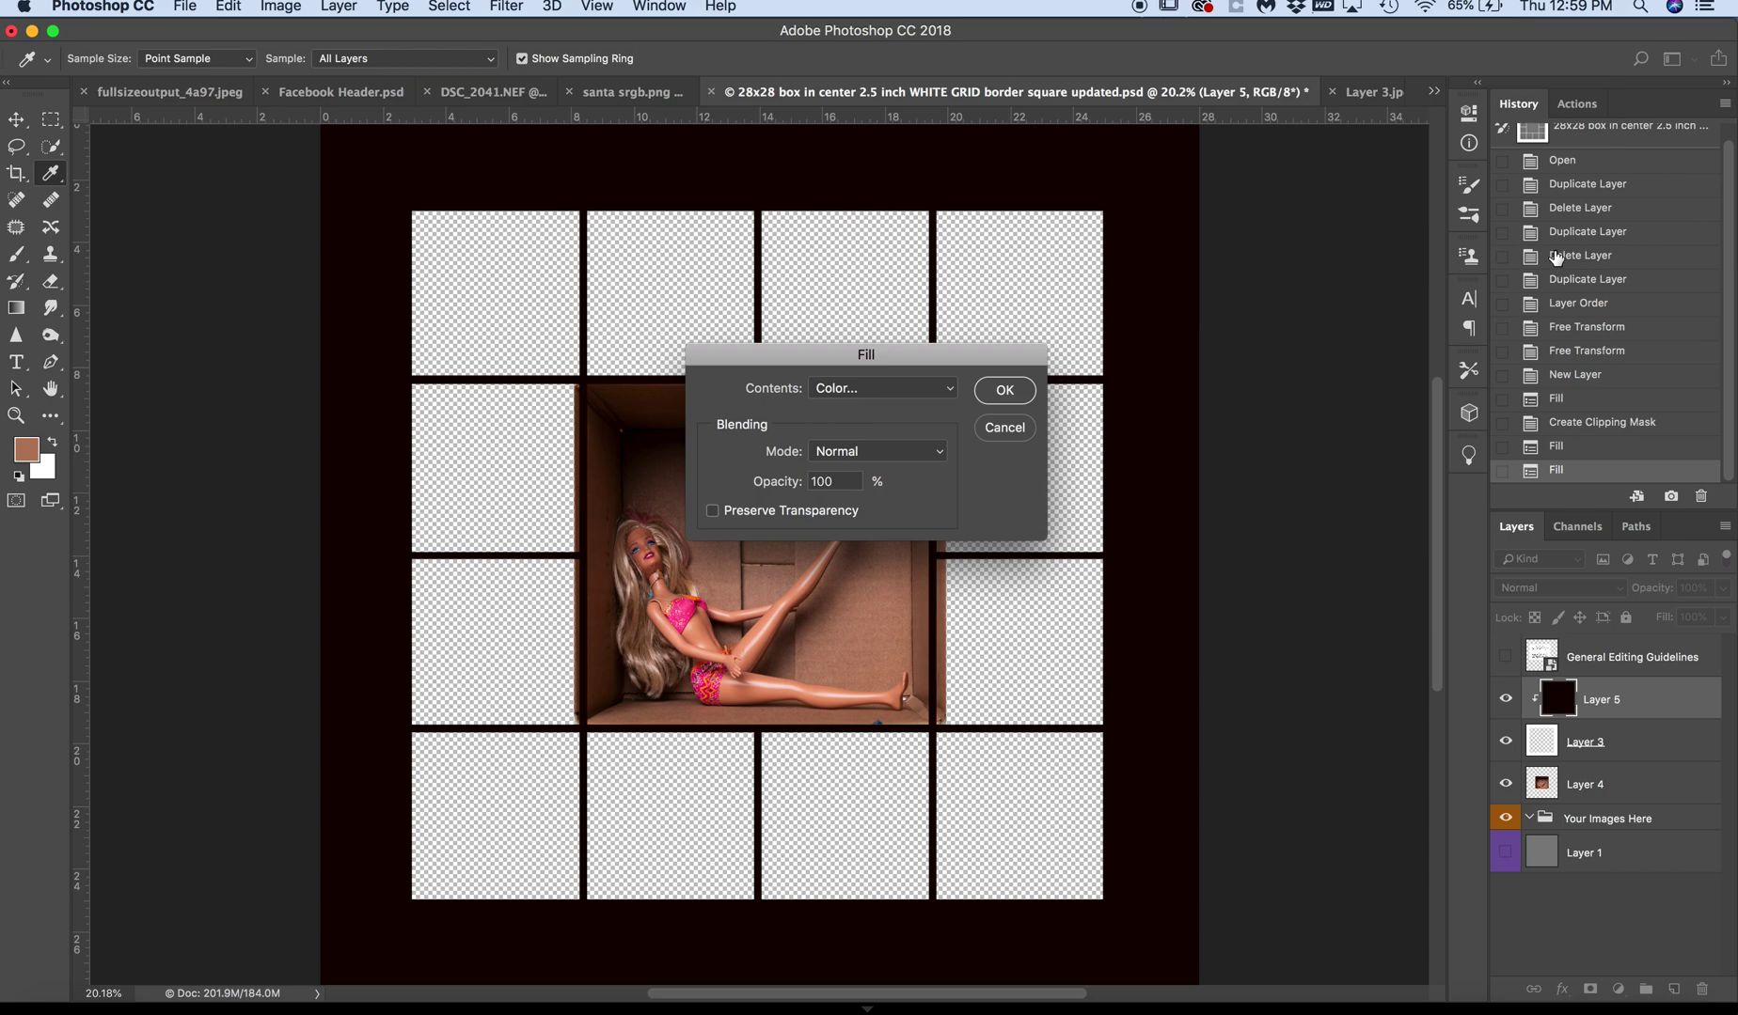
{"action": "left_click", "coordinate": [1004, 389]}
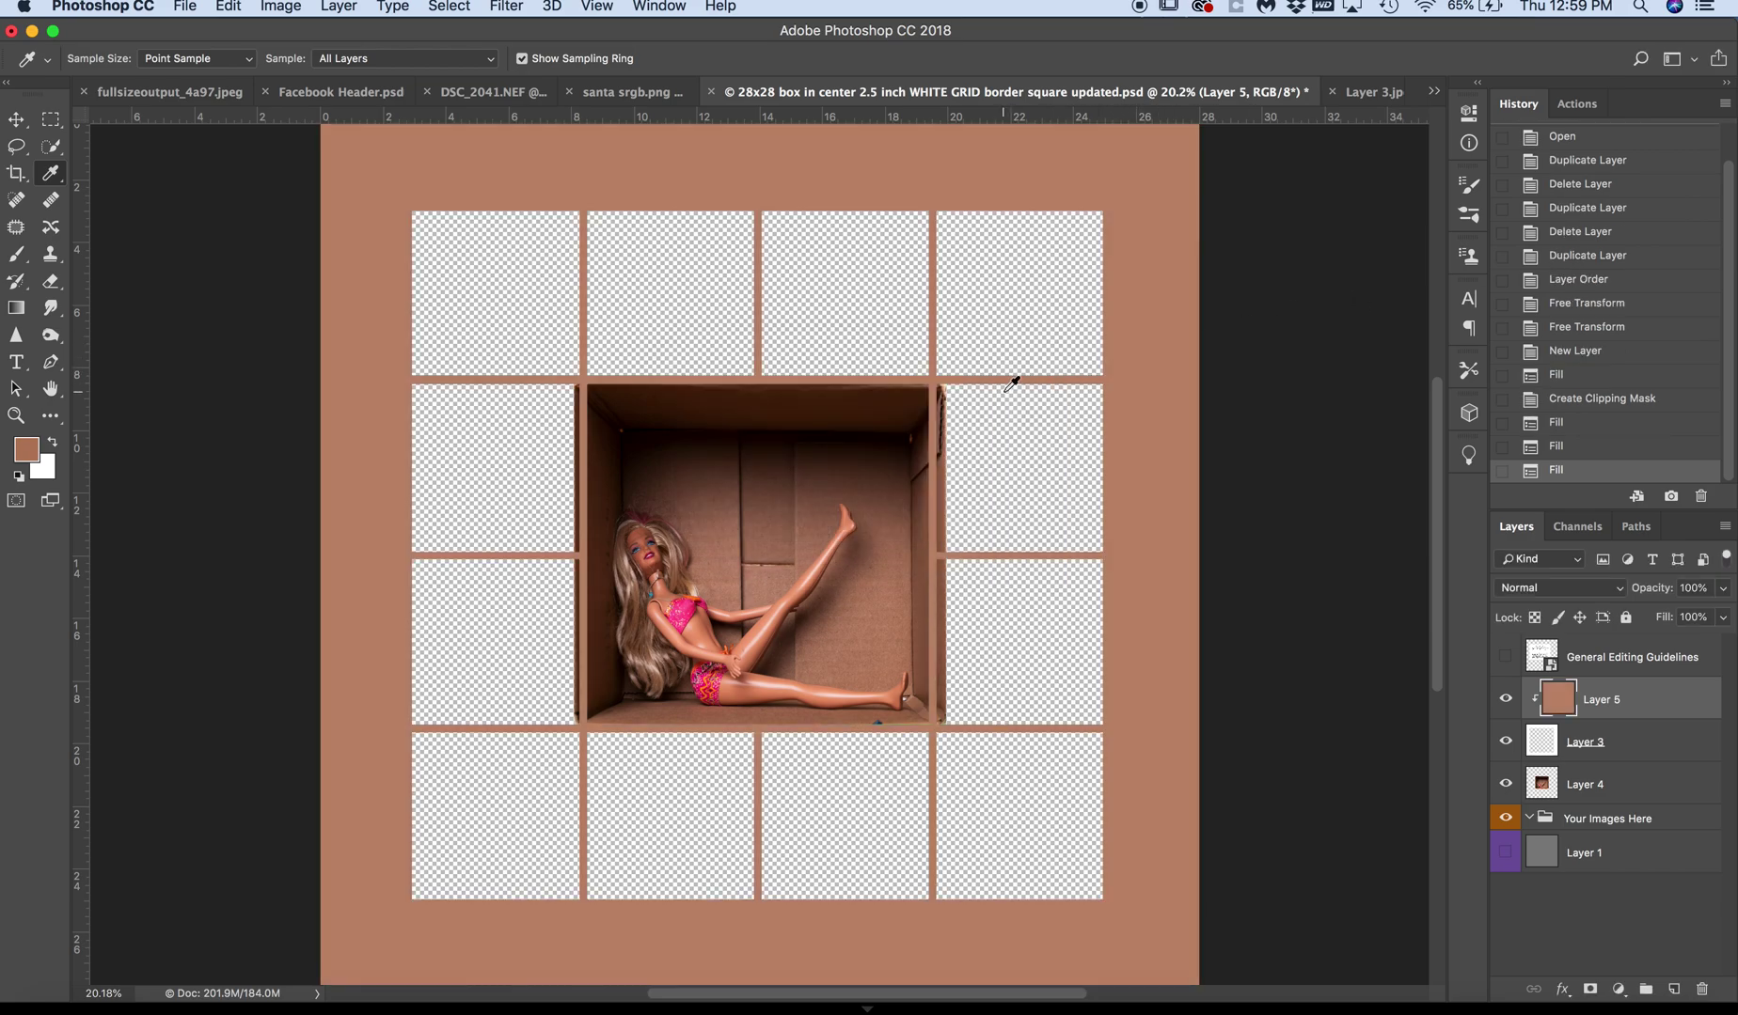
- Resample the darker brown of the box wall as the foreground colour
{"action": "left_click", "coordinate": [825, 485]}
{"action": "left_click", "coordinate": [844, 469]}
{"action": "left_click", "coordinate": [691, 480]}
- Refill Layer 5 with the dark brown foreground colour
{"action": "left_click", "coordinate": [274, 10]}
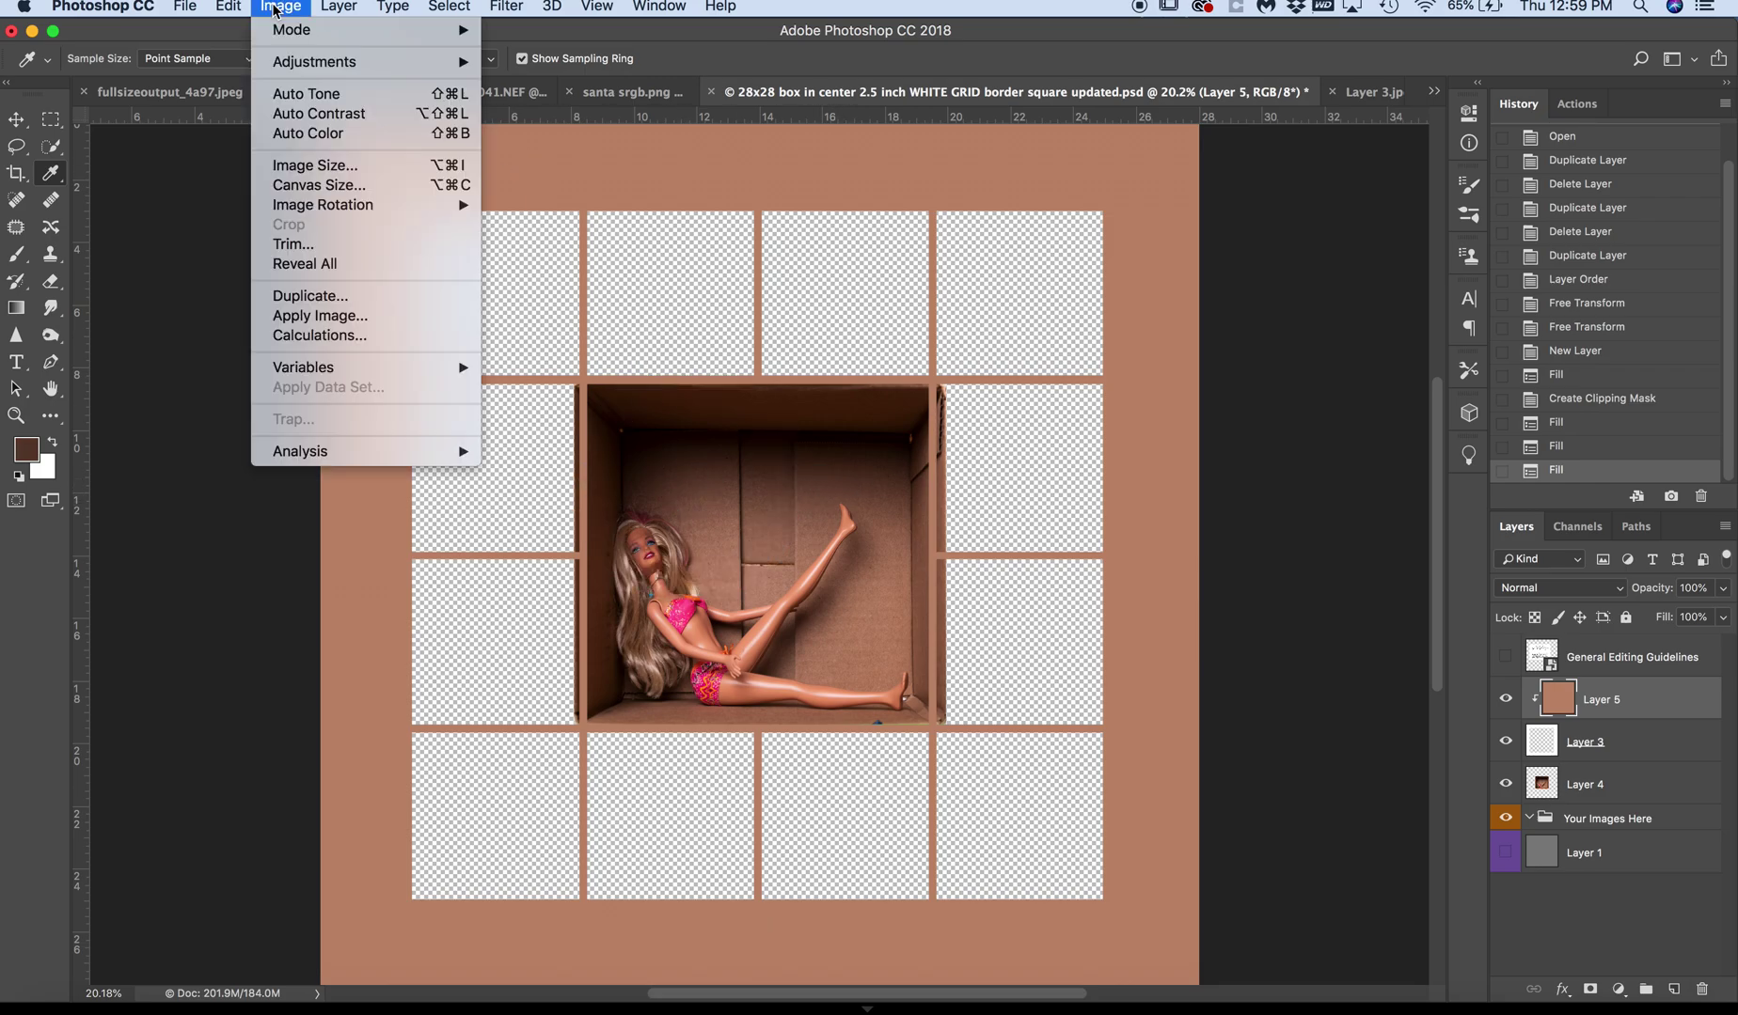
{"action": "mouse_move", "coordinate": [239, 8]}
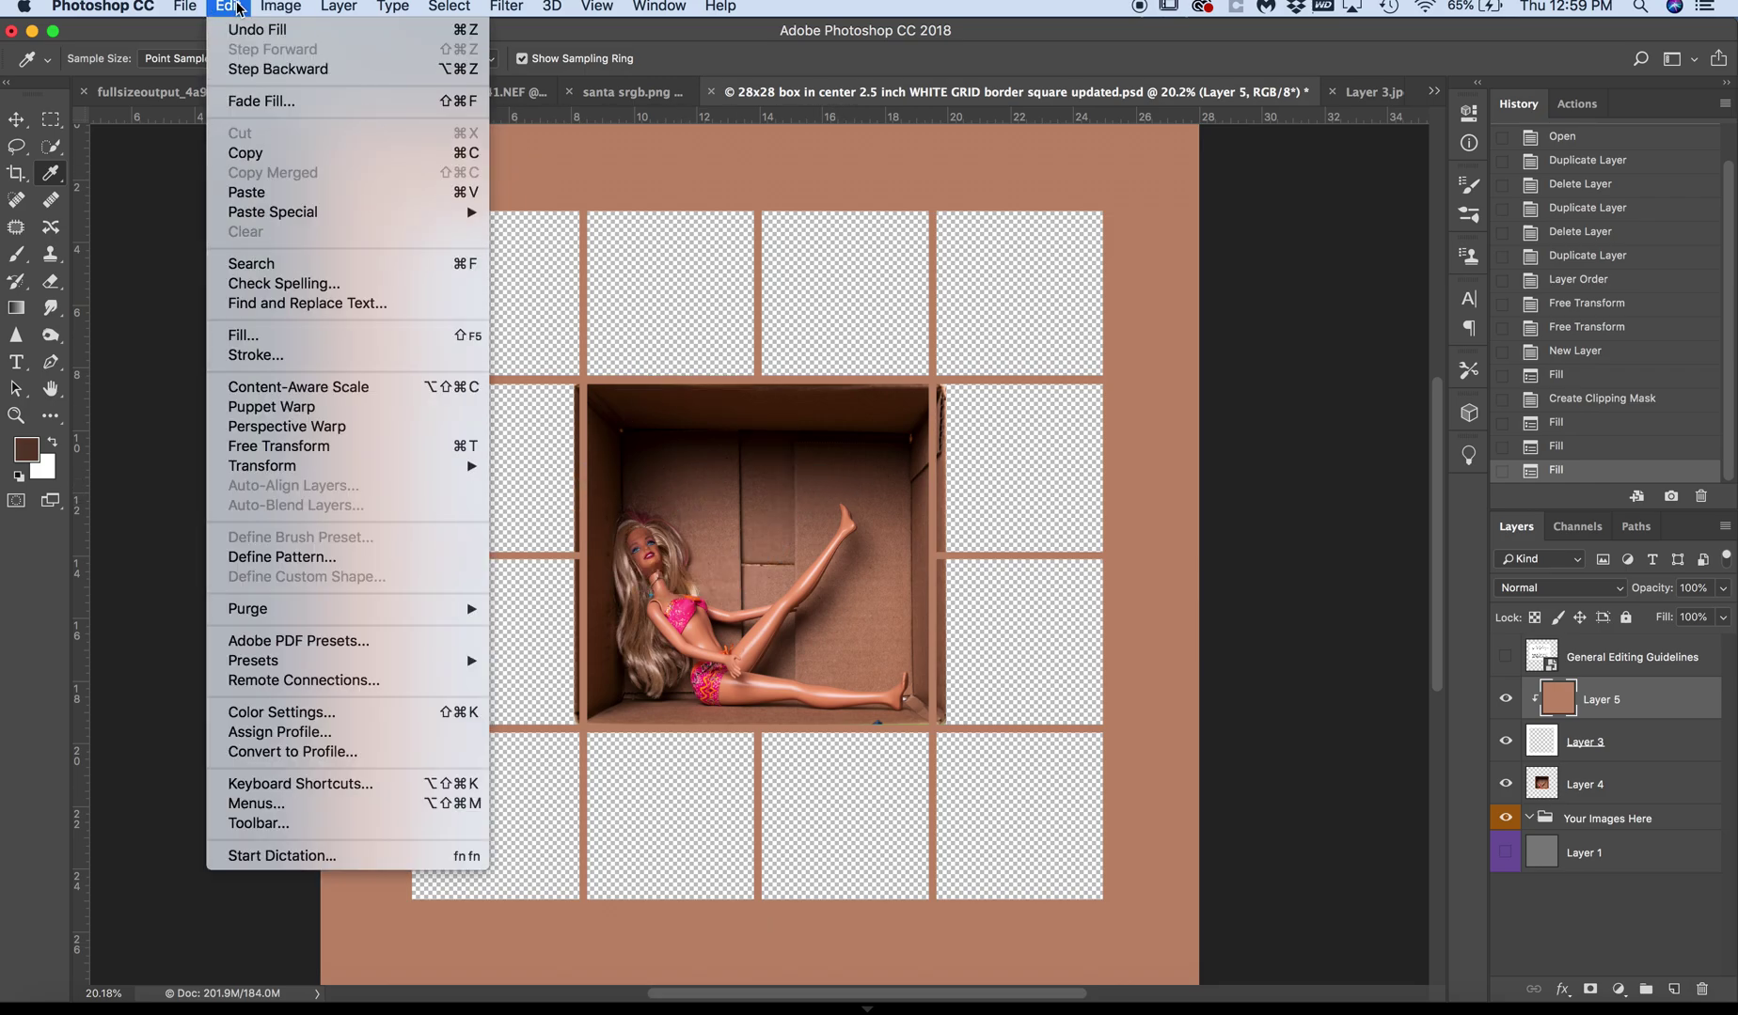
{"action": "left_click", "coordinate": [311, 344]}
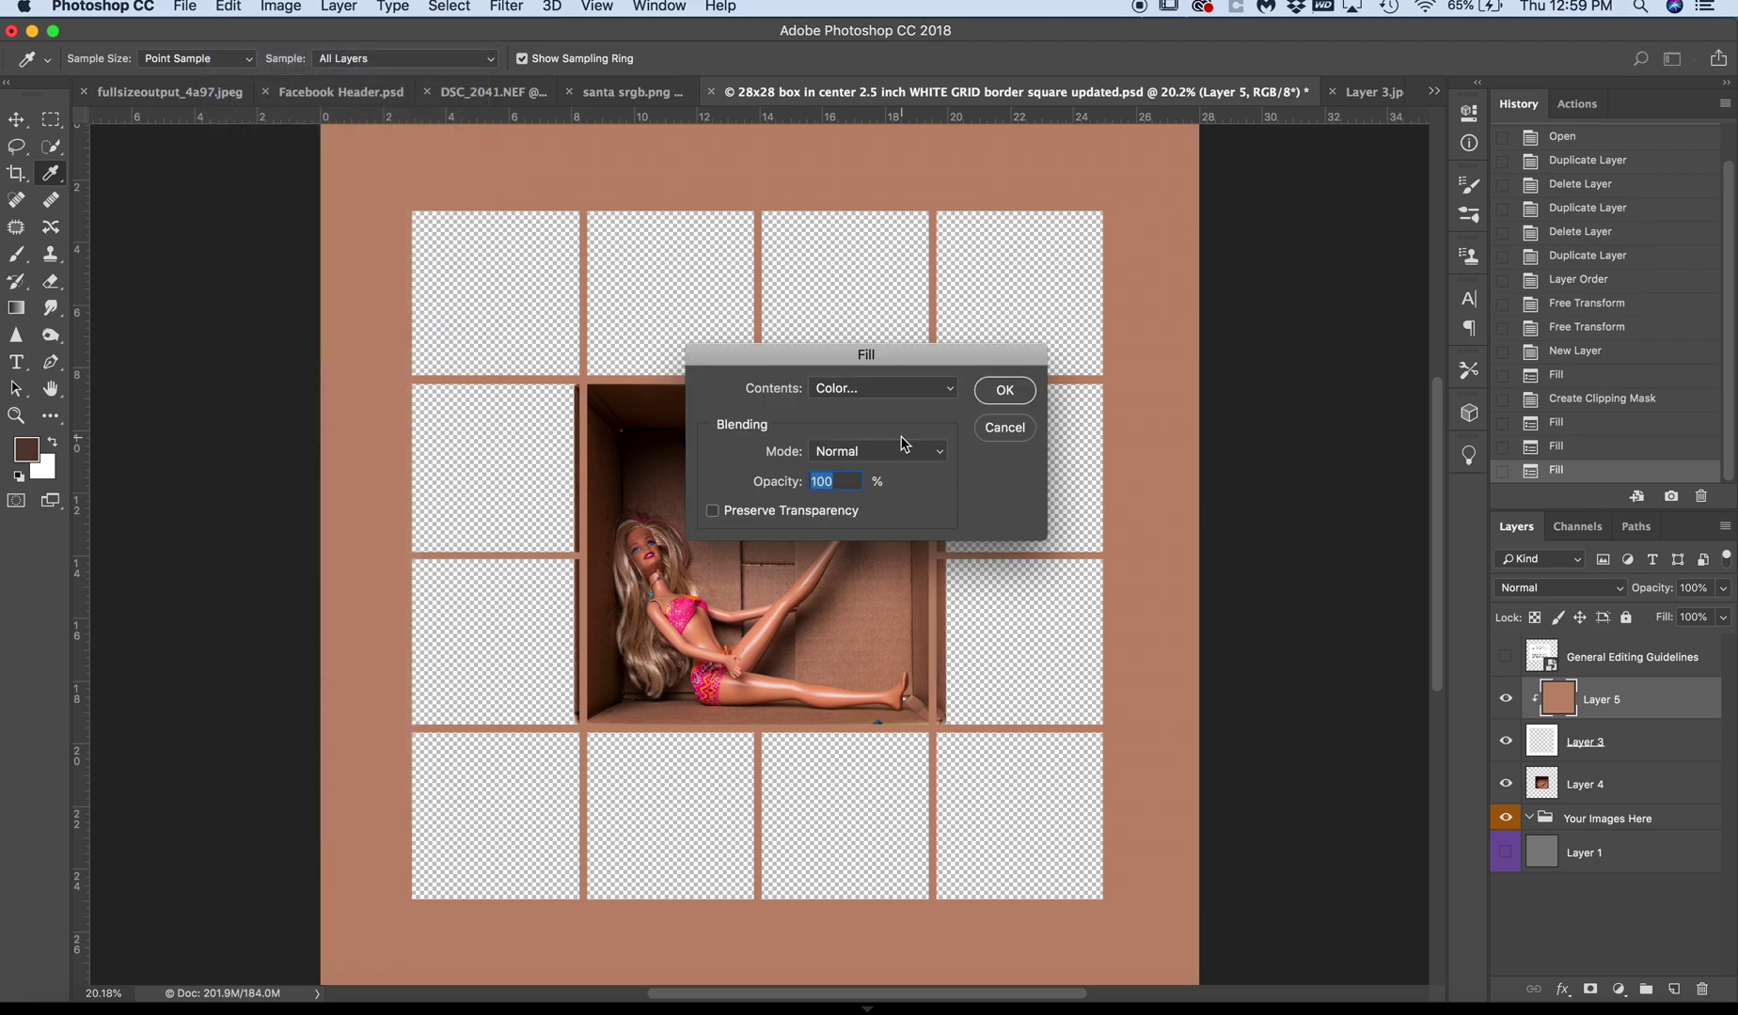
{"action": "left_click", "coordinate": [885, 394]}
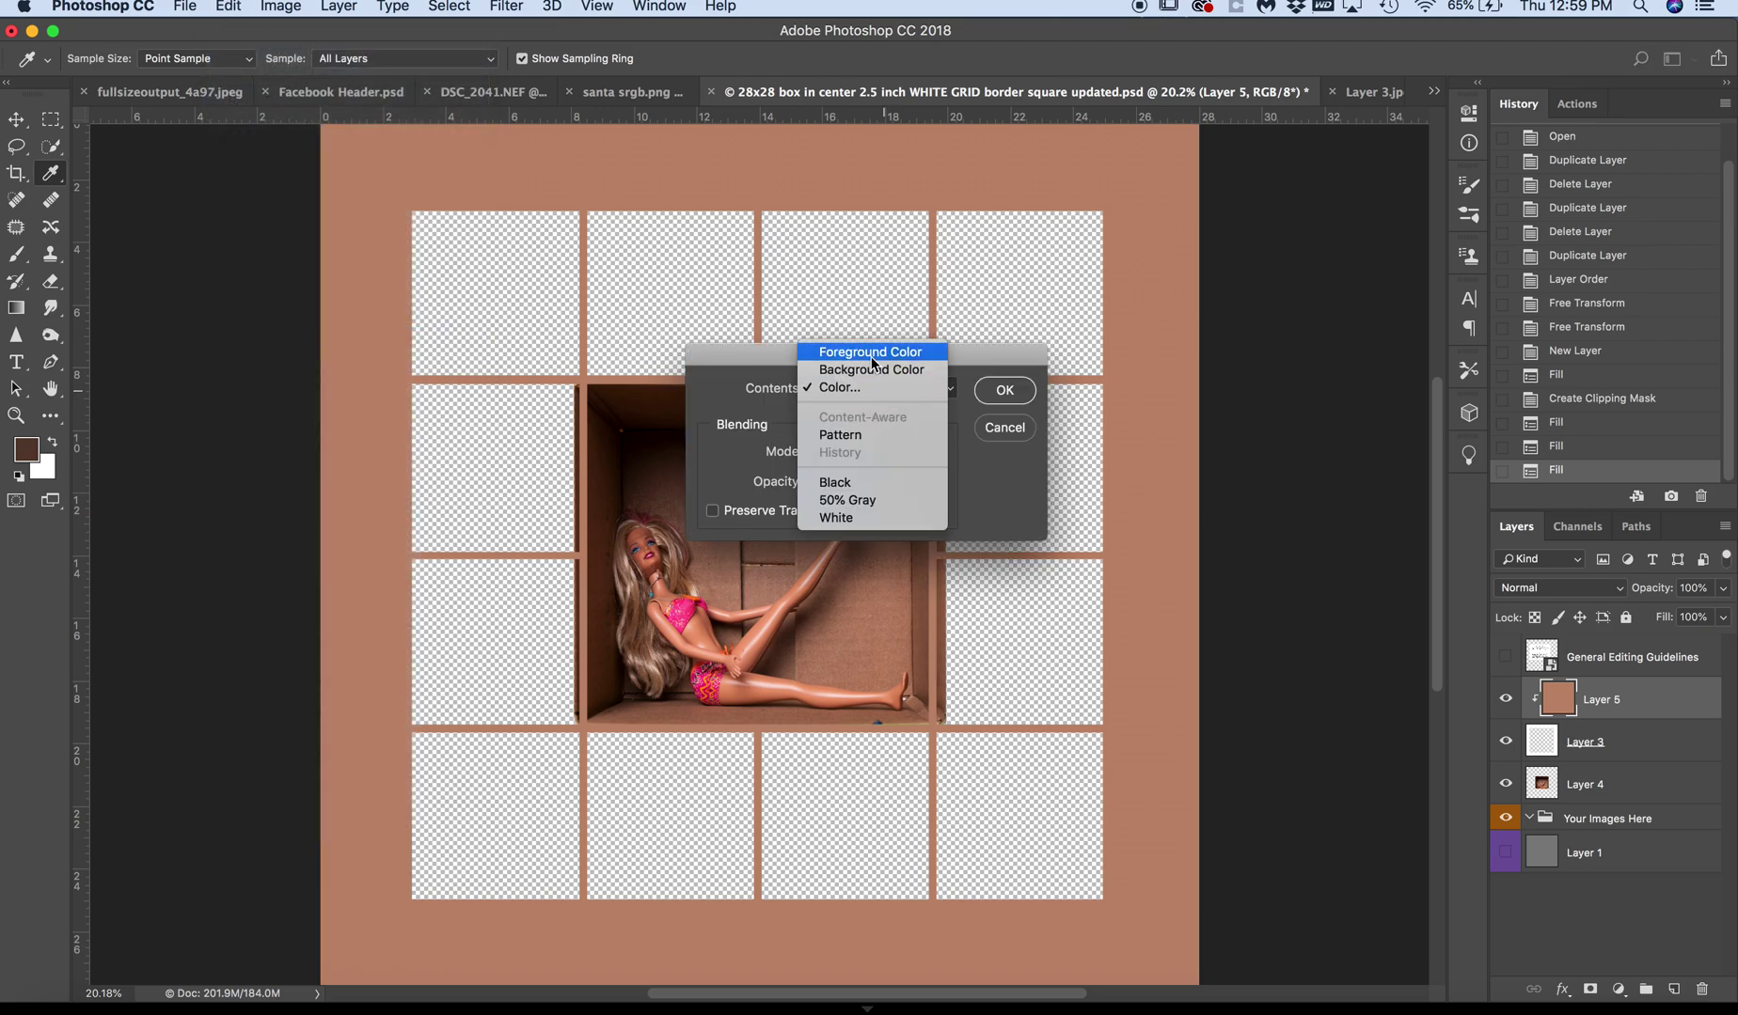
{"action": "left_click", "coordinate": [870, 352]}
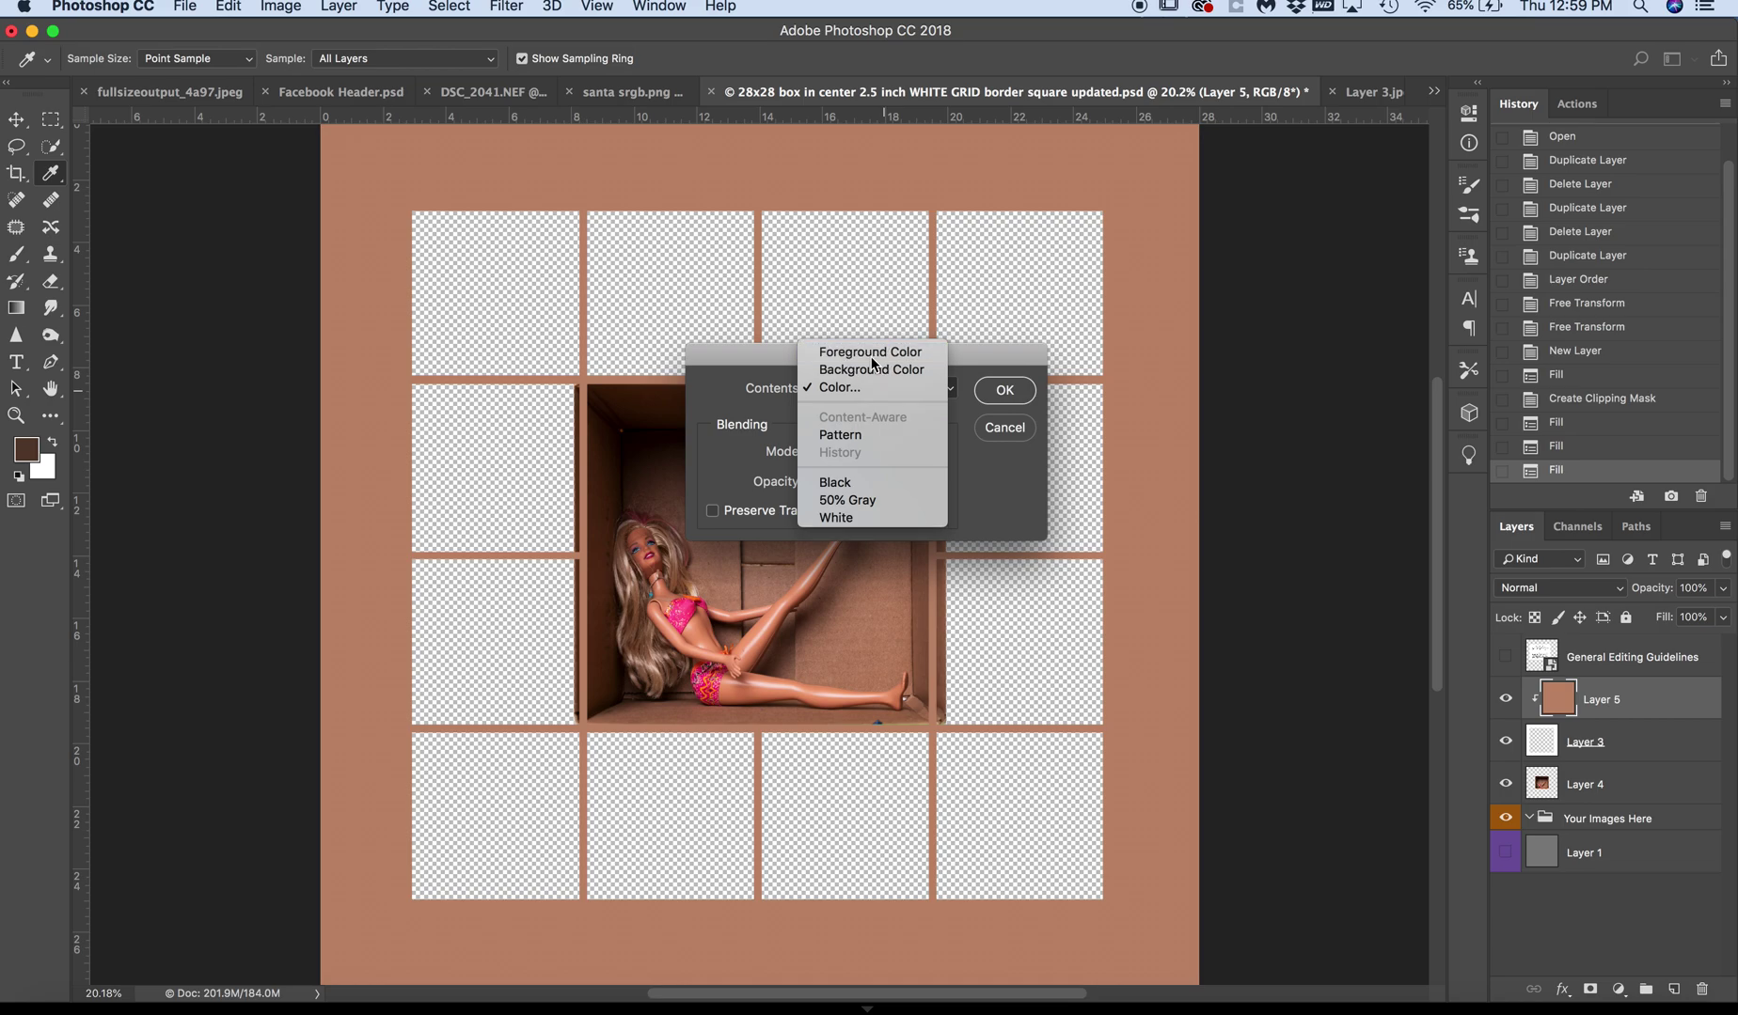
{"action": "left_click", "coordinate": [999, 398]}
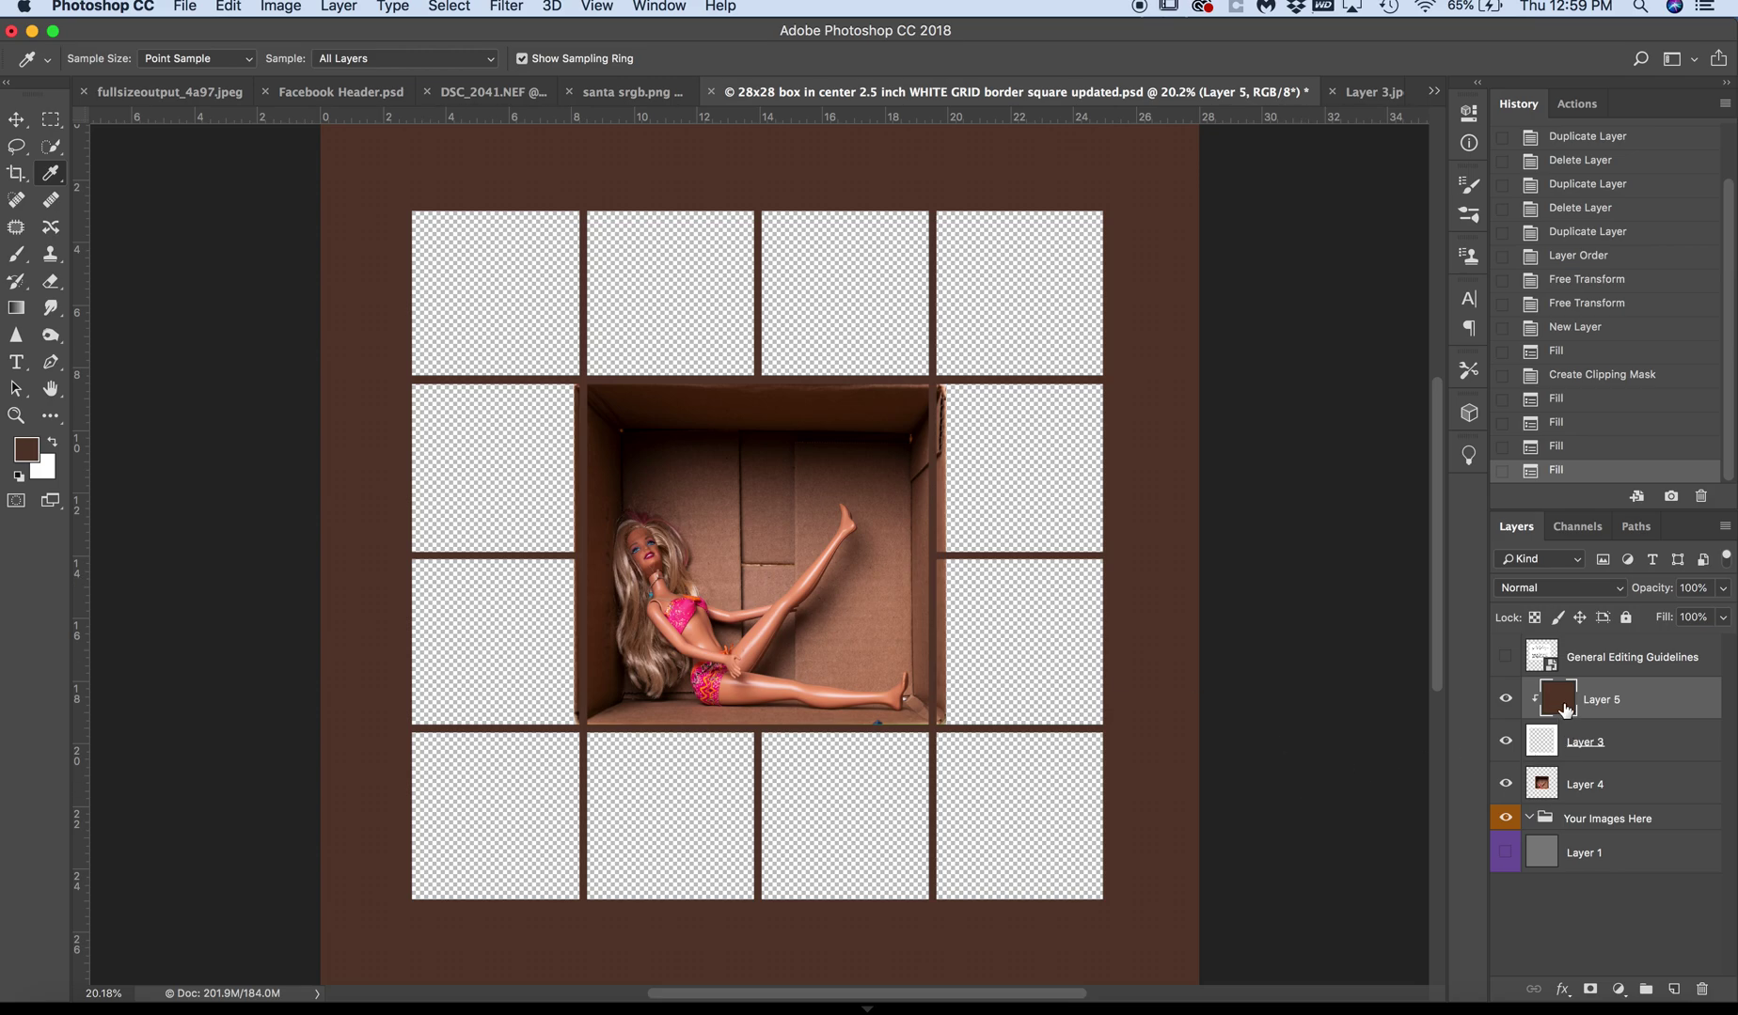
{"action": "right_click", "coordinate": [1605, 699]}
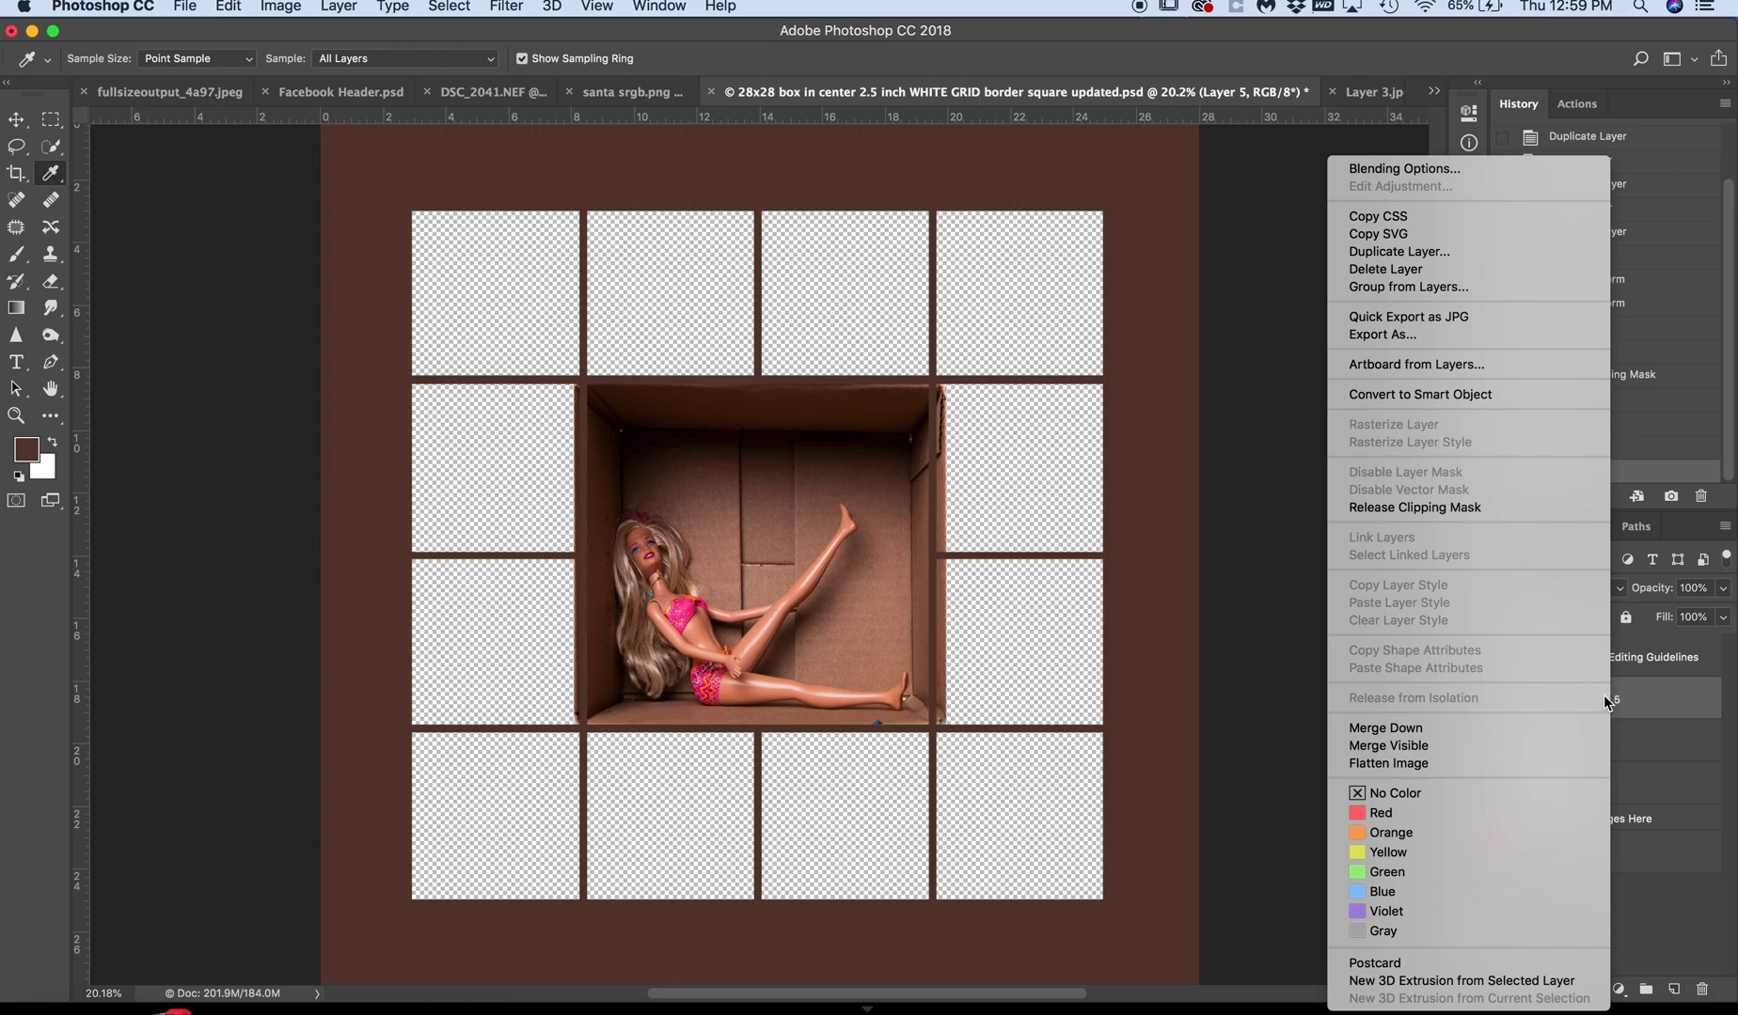
{"action": "left_click", "coordinate": [1520, 509]}
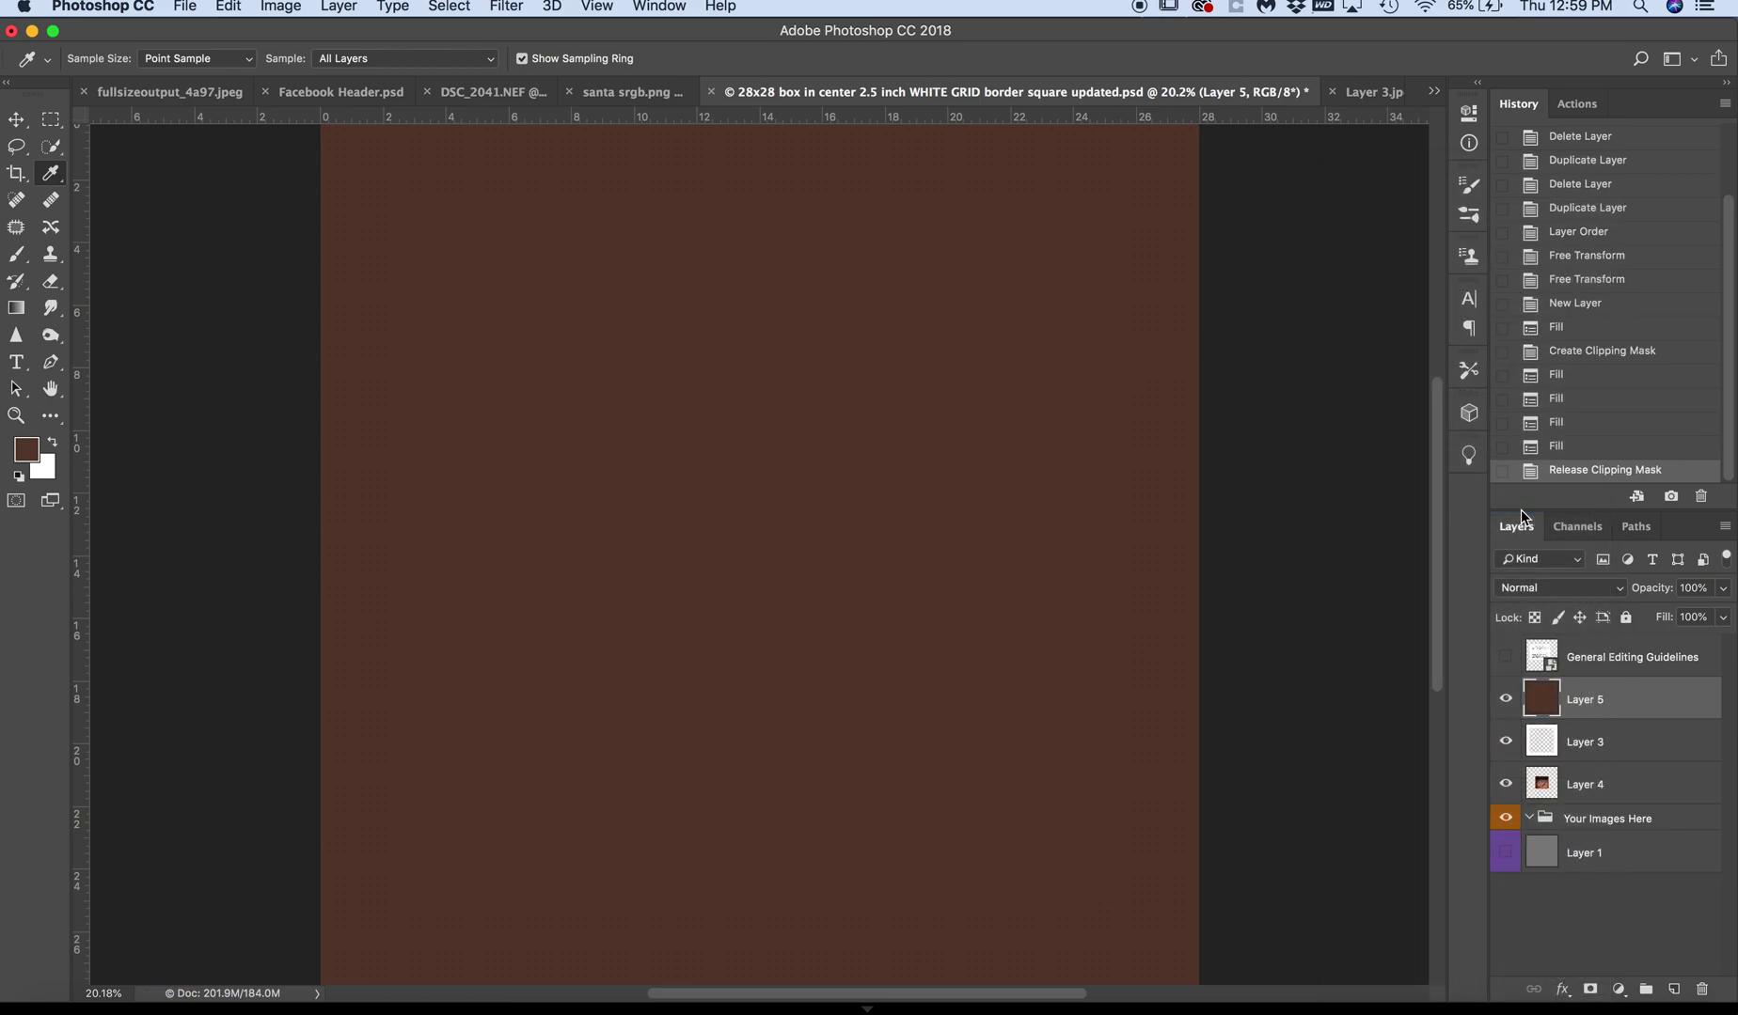
{"action": "right_click", "coordinate": [1607, 715]}
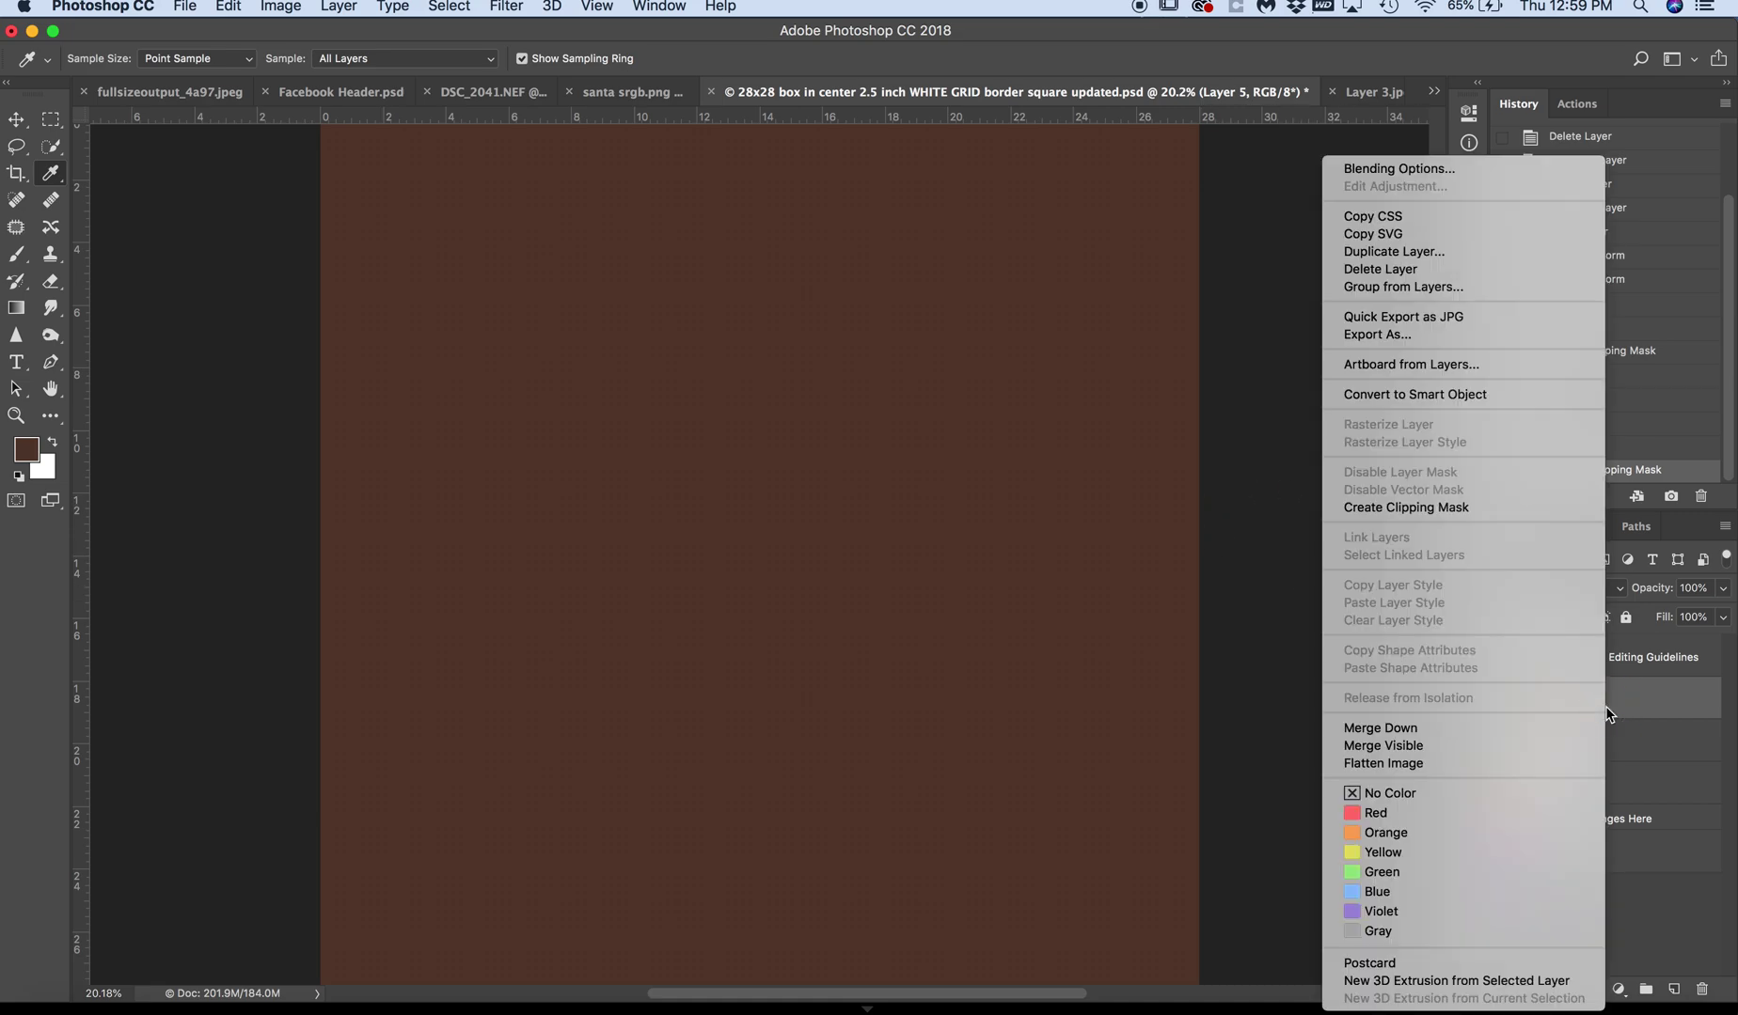
{"action": "left_click", "coordinate": [1484, 507]}
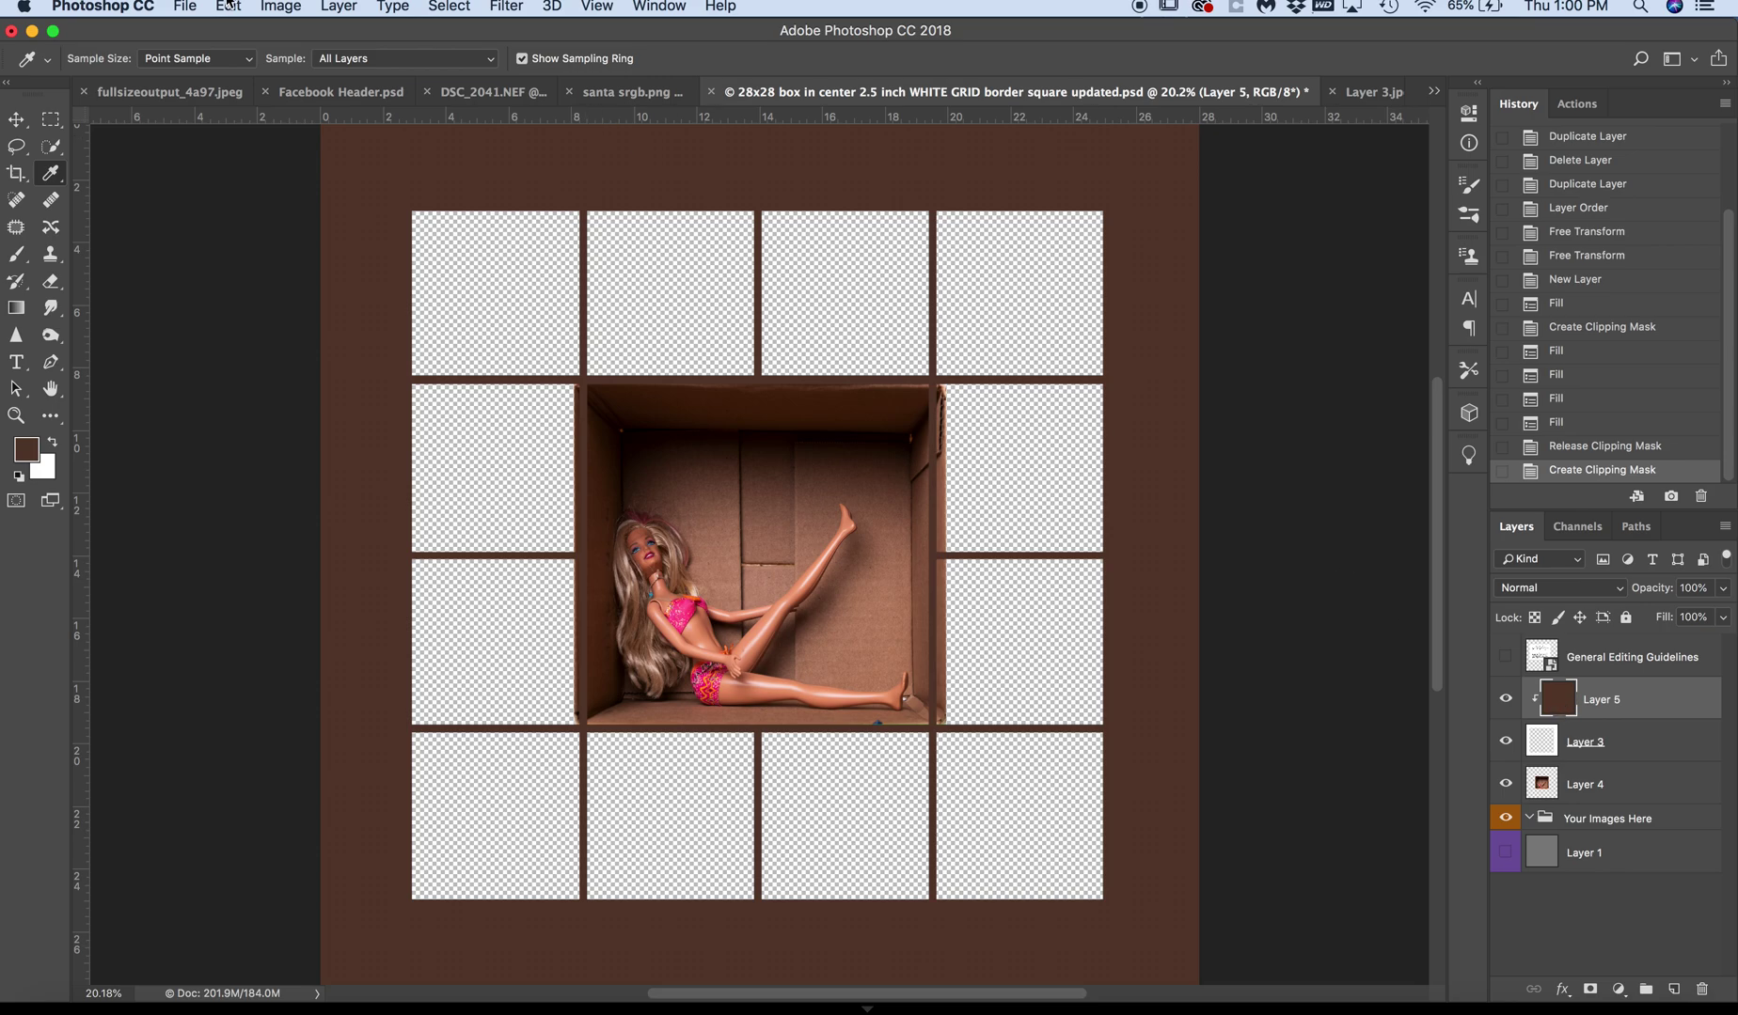
- Refill Layer 5 with a custom light tan, #a9836a, eyedropped from the box
{"action": "left_click", "coordinate": [283, 8]}
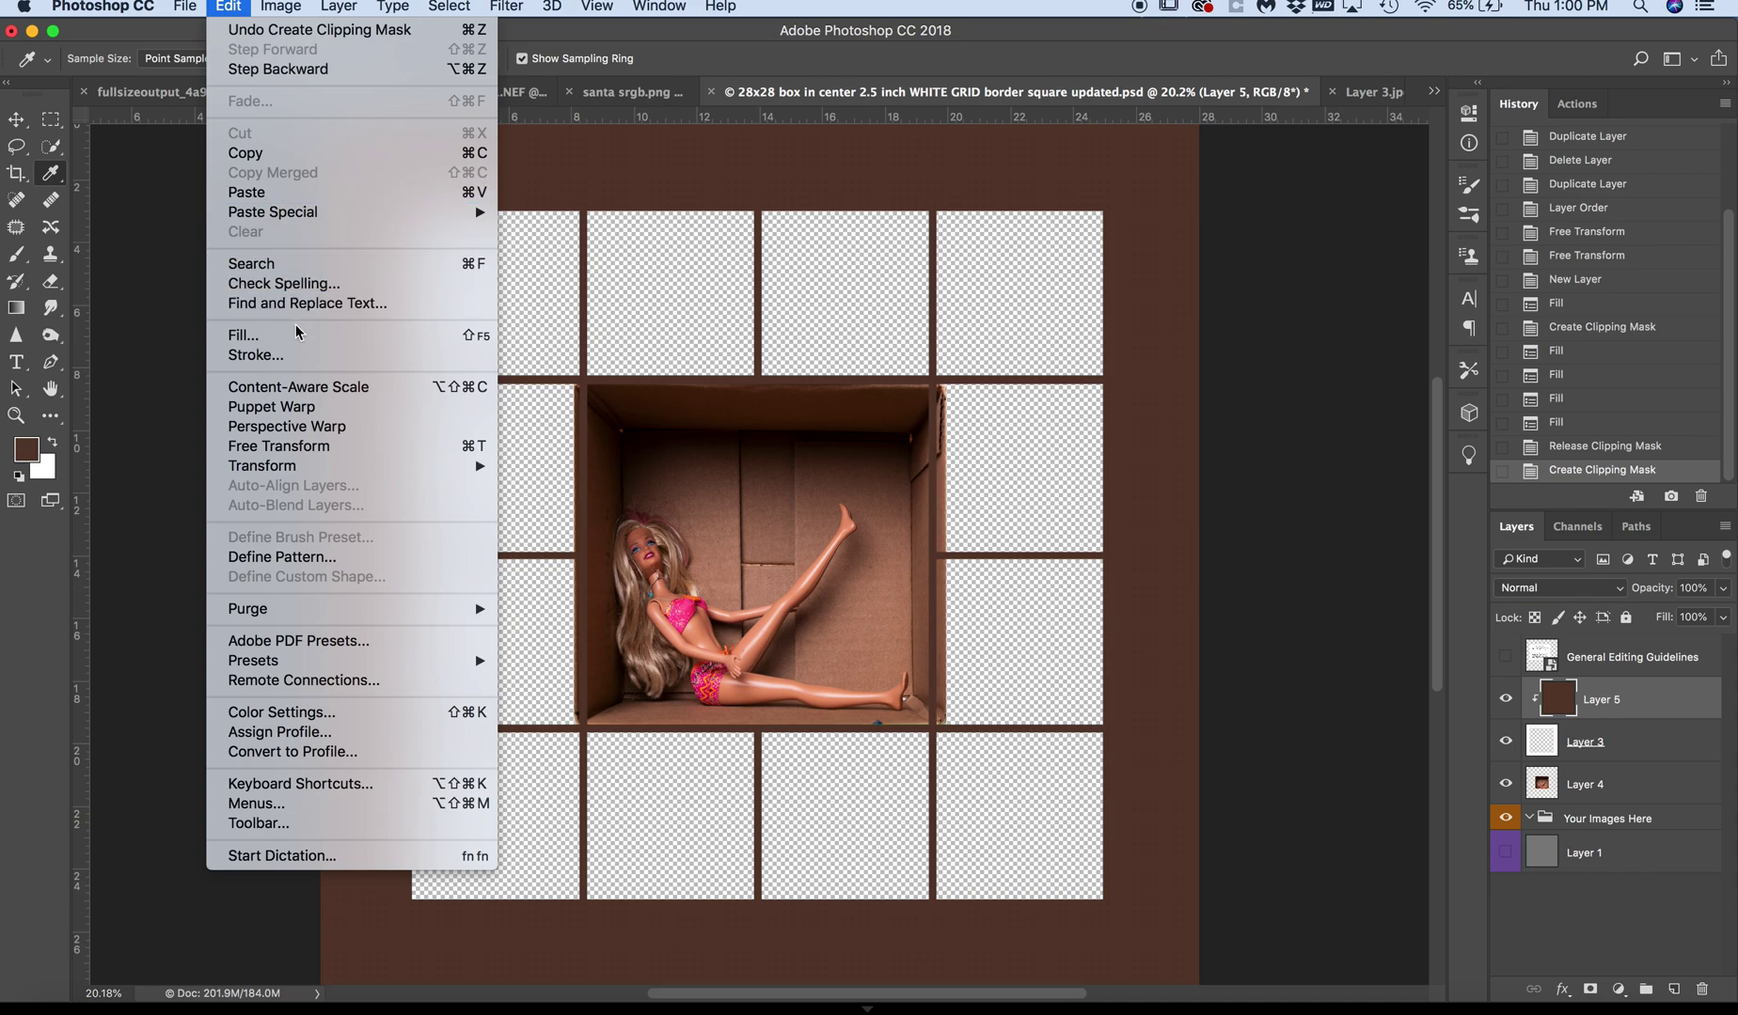
{"action": "left_click", "coordinate": [245, 336]}
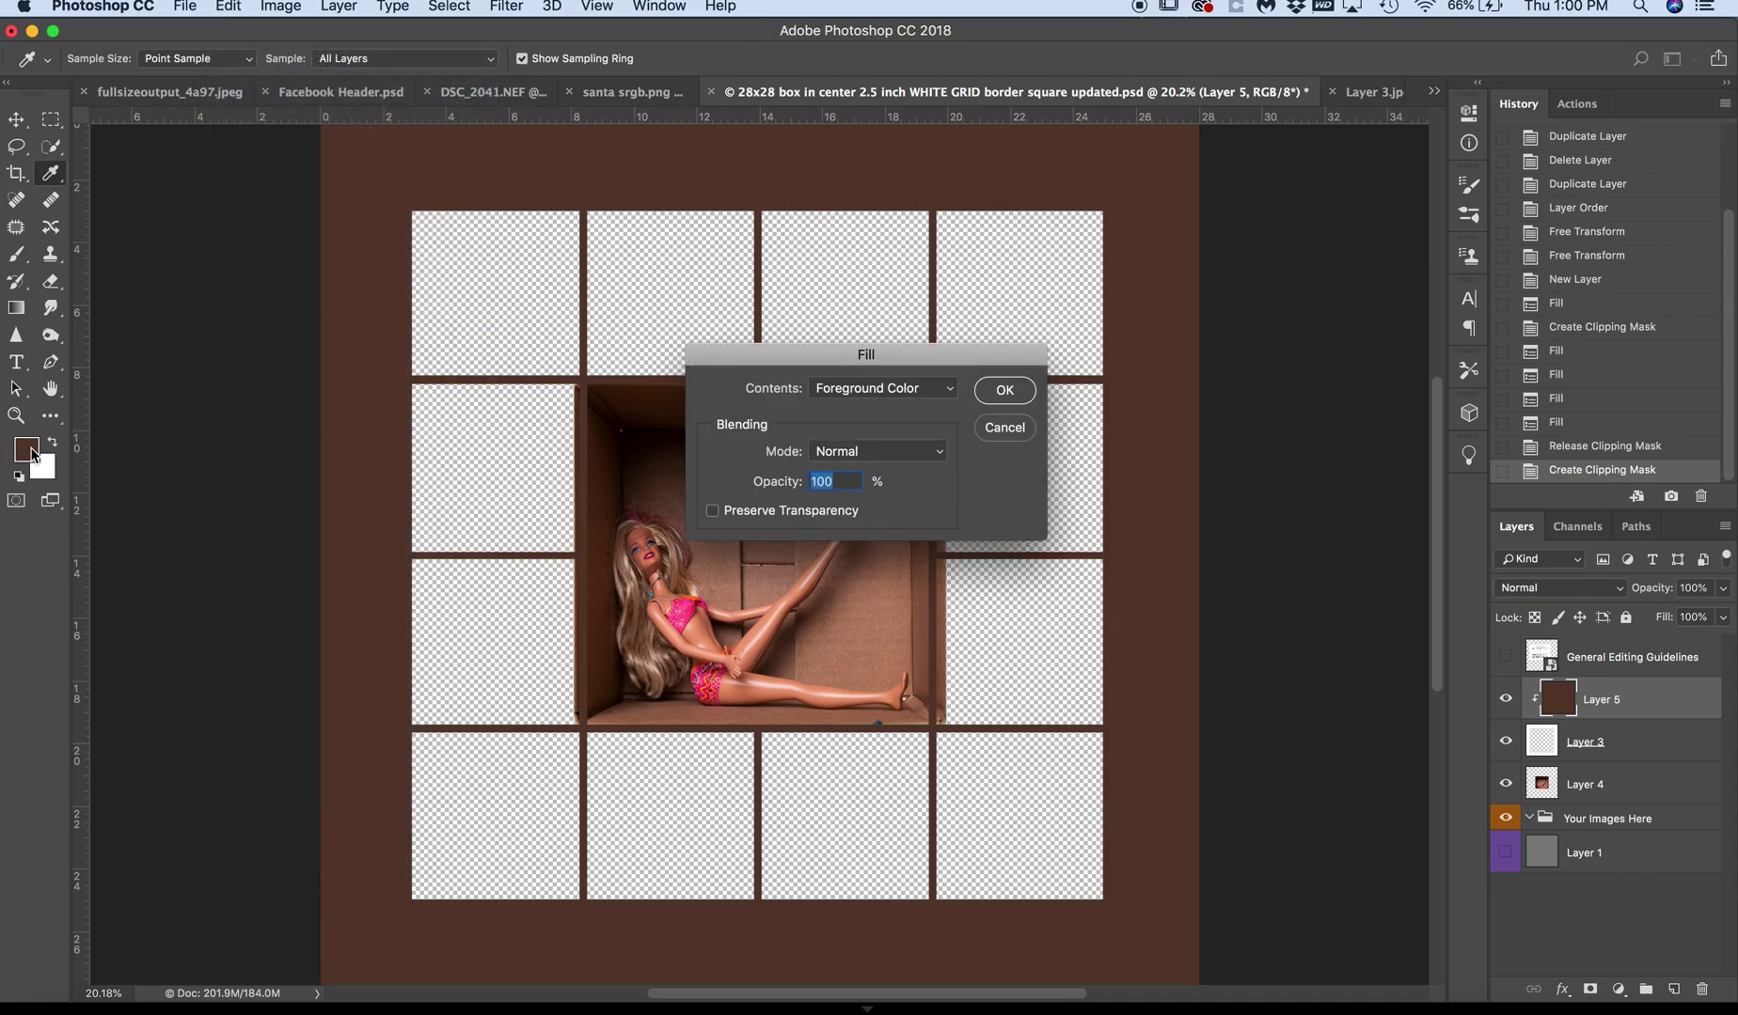
{"action": "left_click", "coordinate": [855, 390]}
{"action": "left_click", "coordinate": [860, 425]}
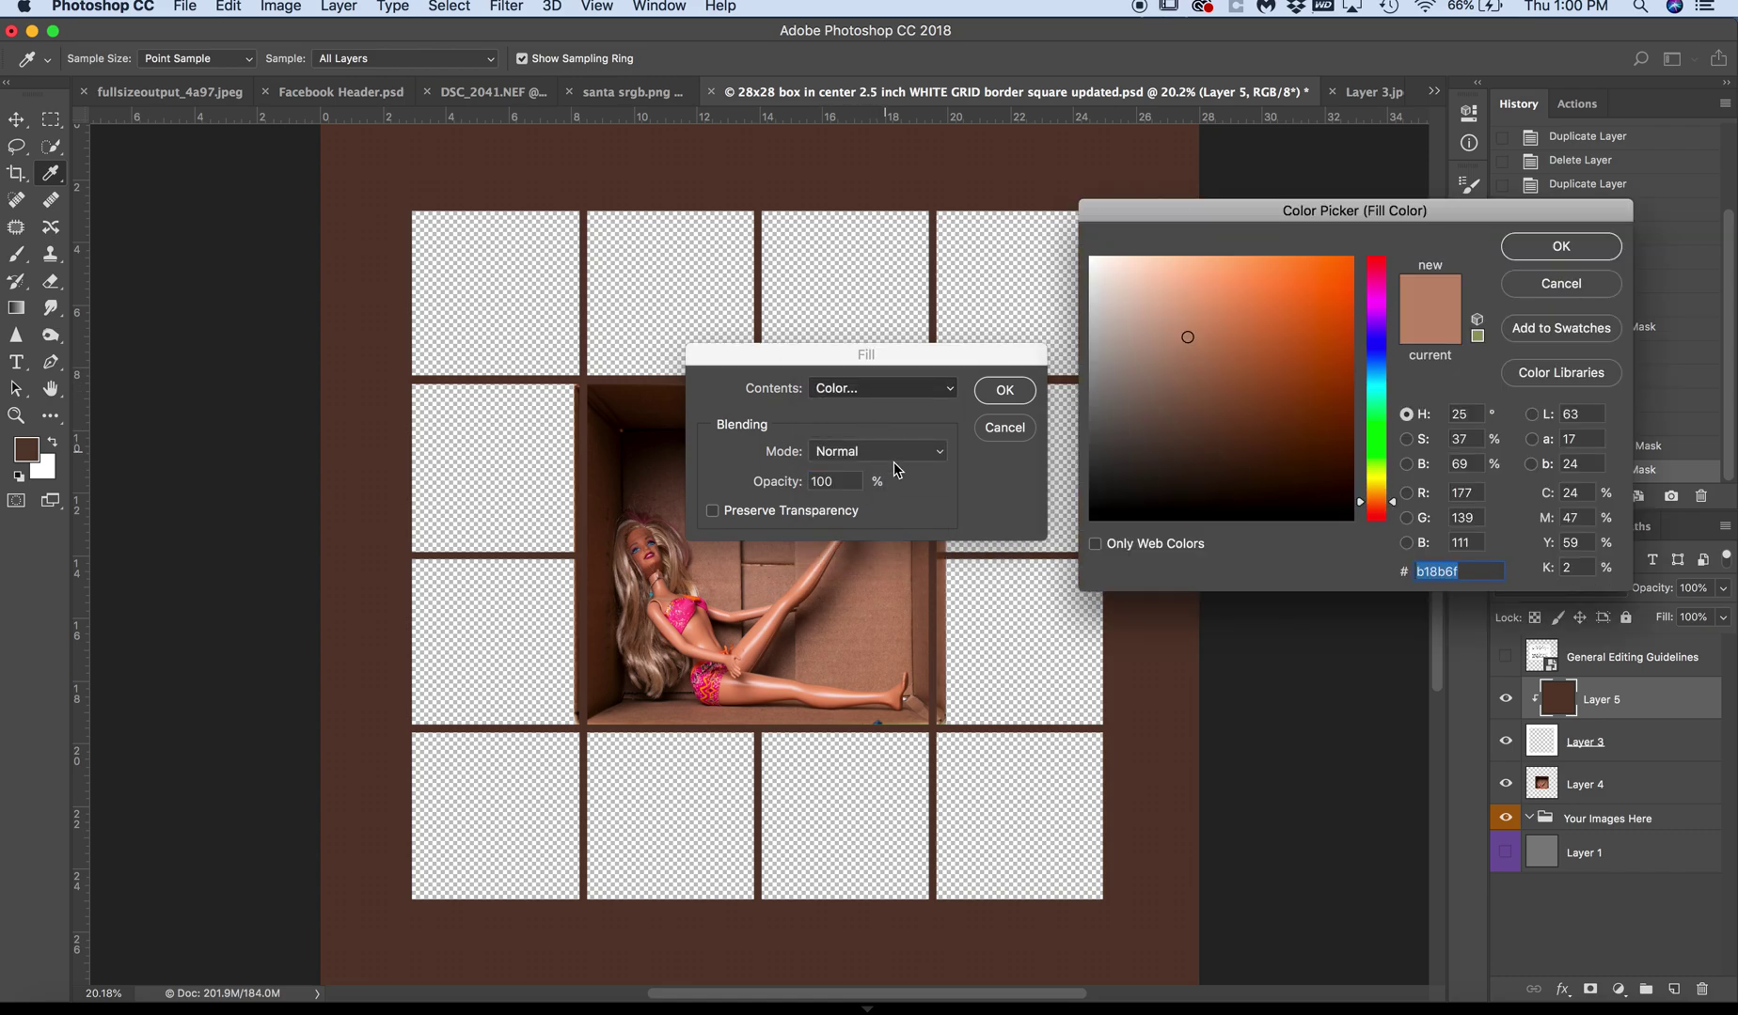
{"action": "left_click", "coordinate": [880, 596]}
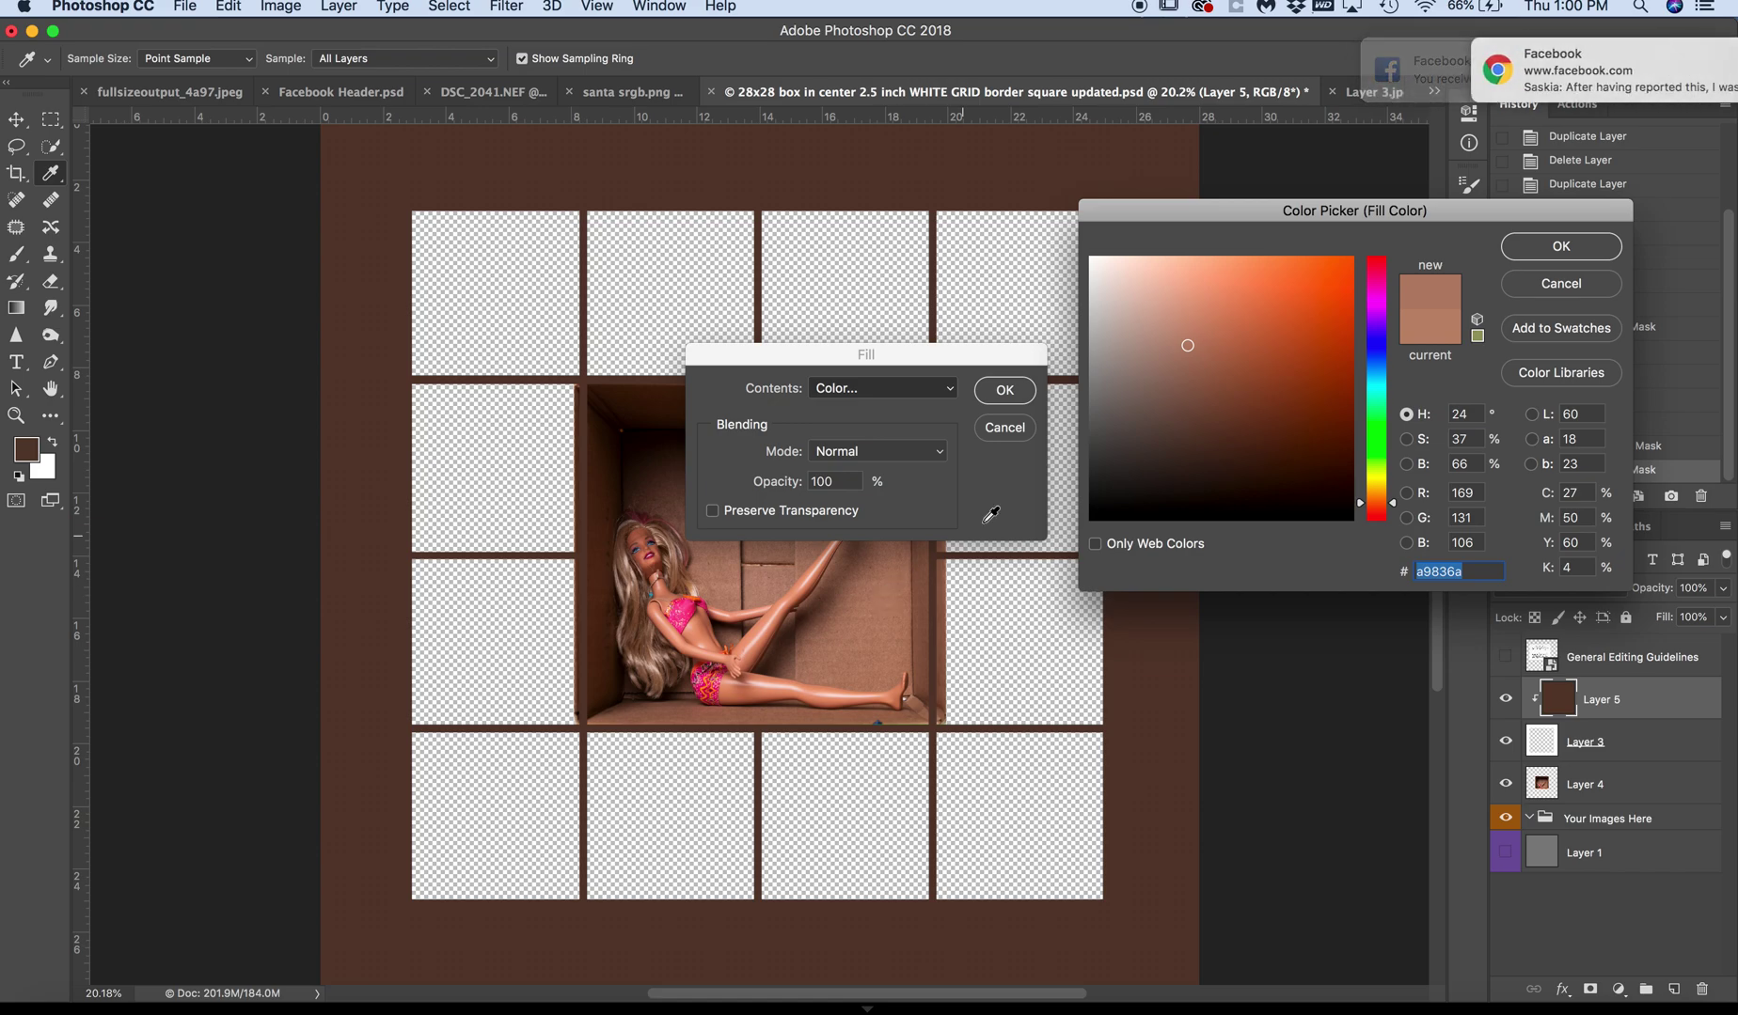
{"action": "left_click", "coordinate": [1692, 62]}
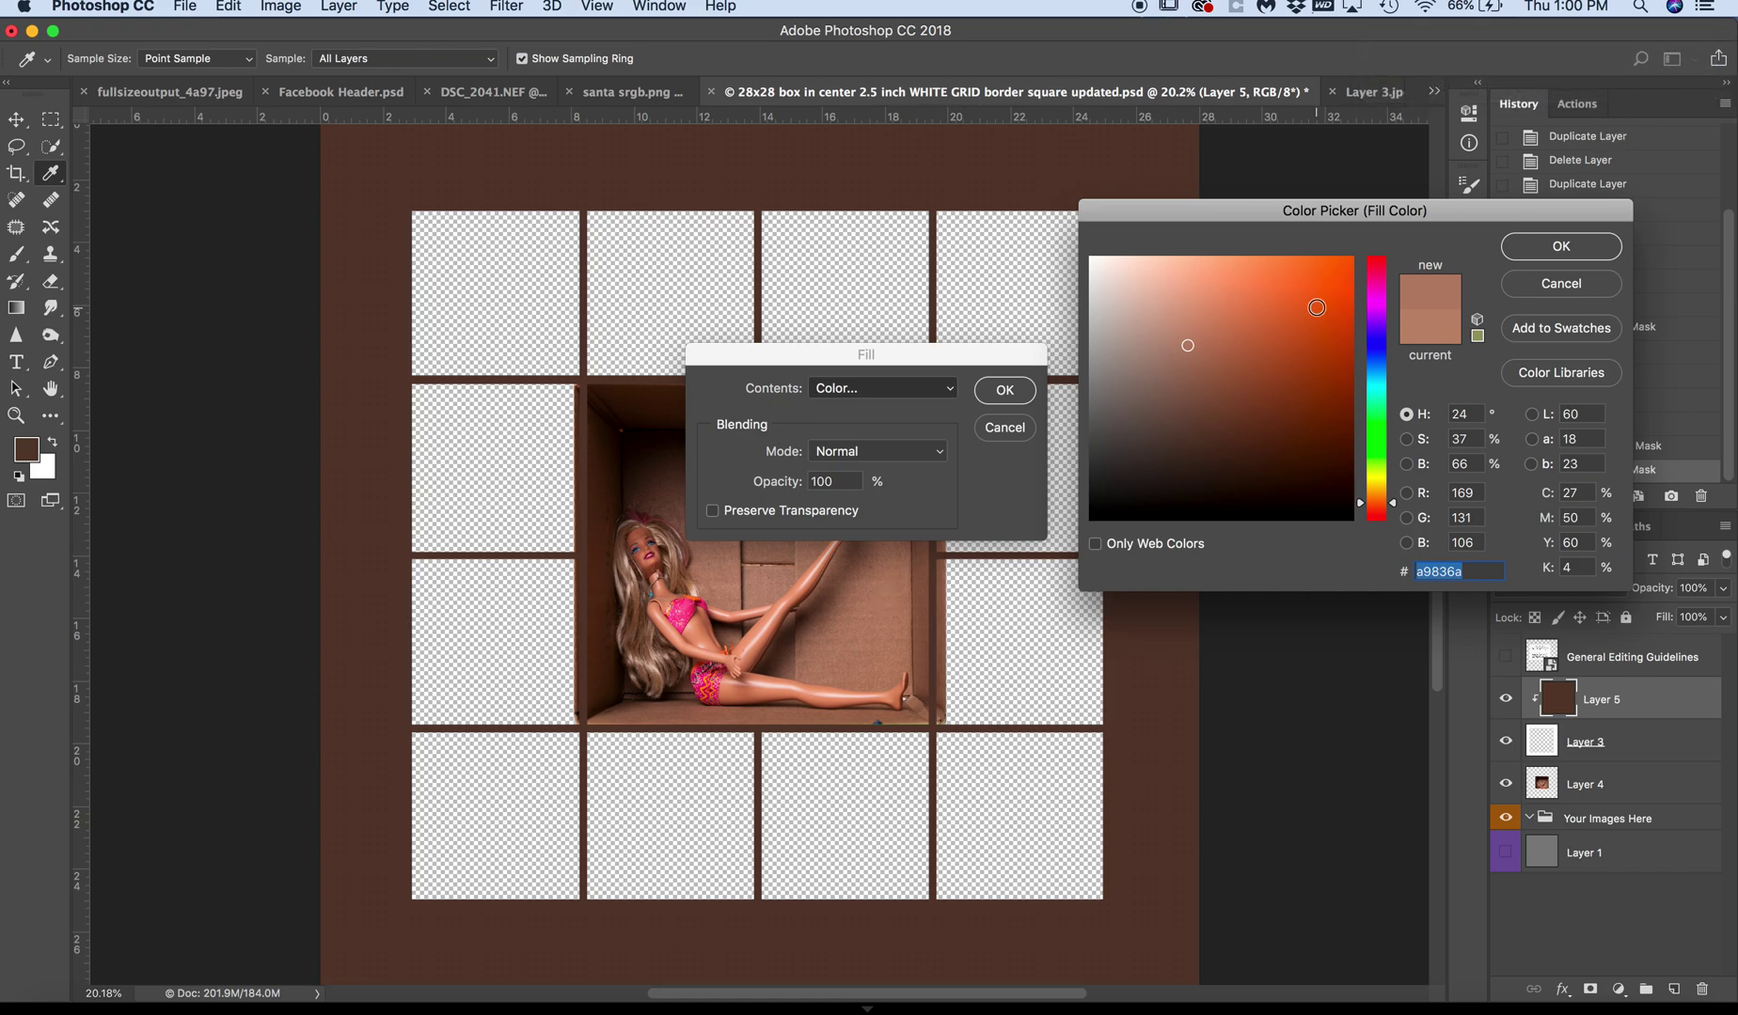
{"action": "left_click", "coordinate": [1588, 247]}
{"action": "left_click", "coordinate": [1004, 390]}
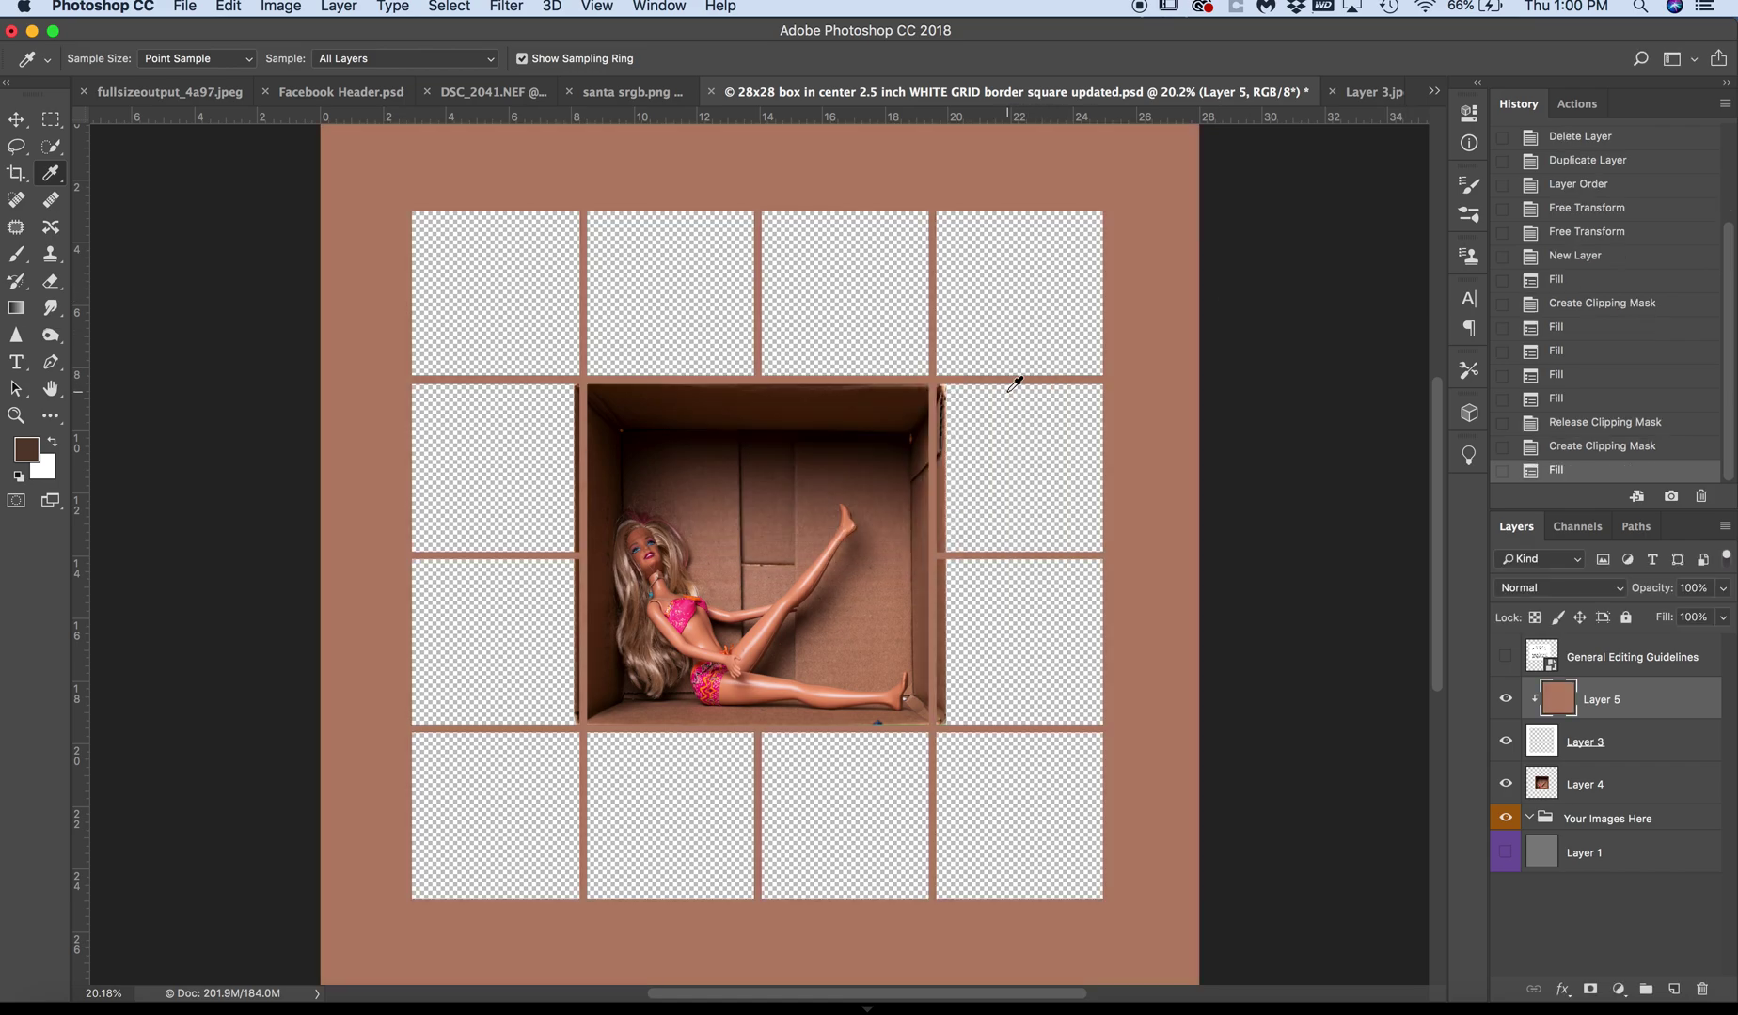